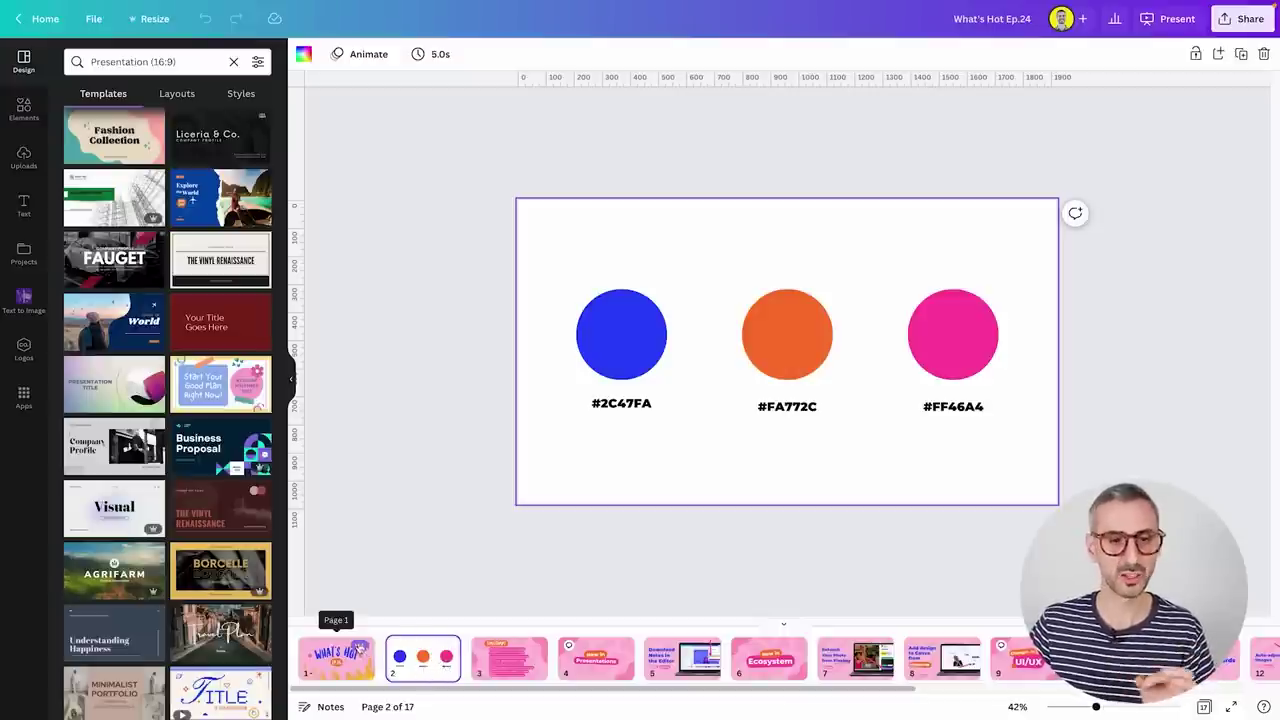
Step: Hide the page thumbnails to show the pages as one continuous scrolling view, zoomed out to 35%
left_click(360, 647)
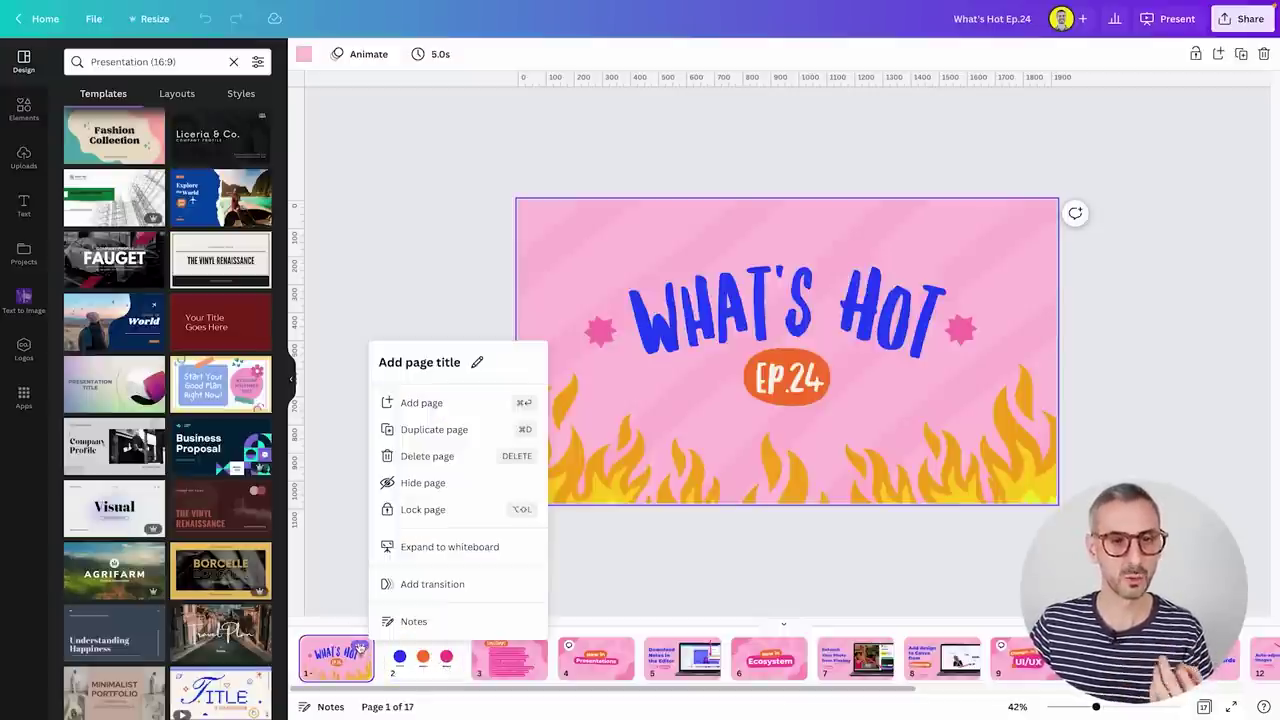
left_click(700, 590)
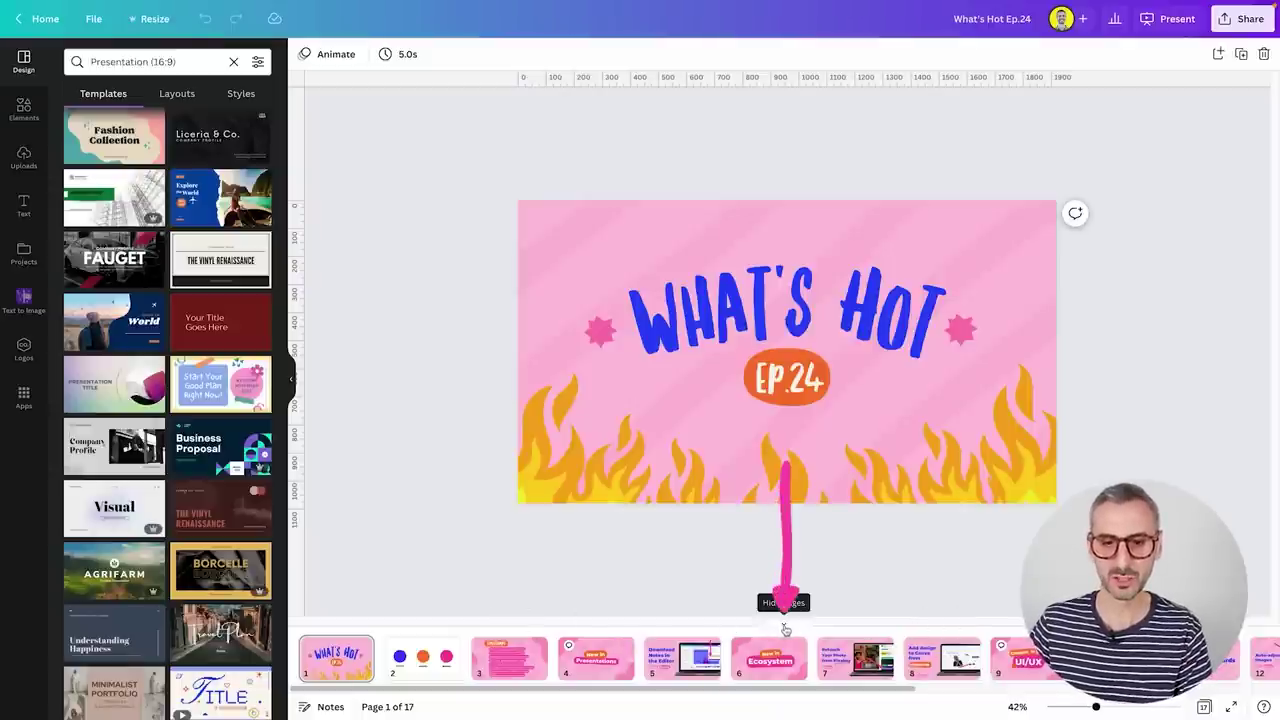
left_click(784, 626)
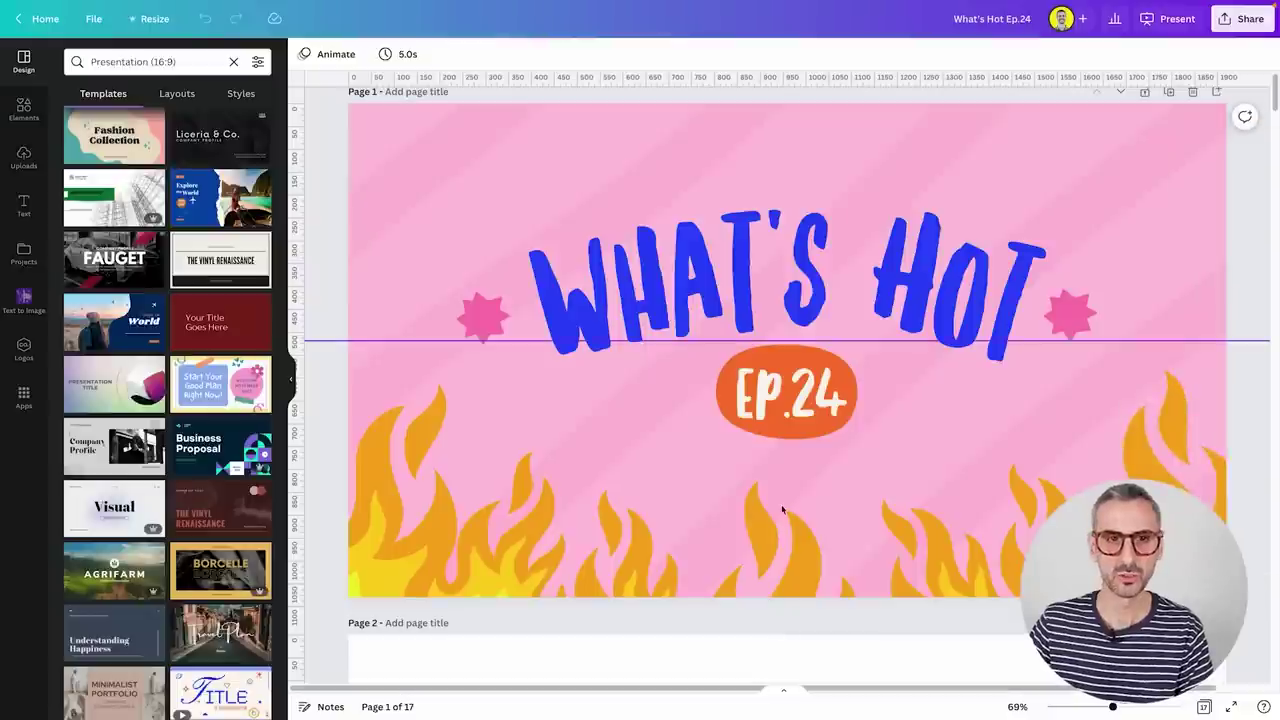
scroll(769, 500, "down", 5)
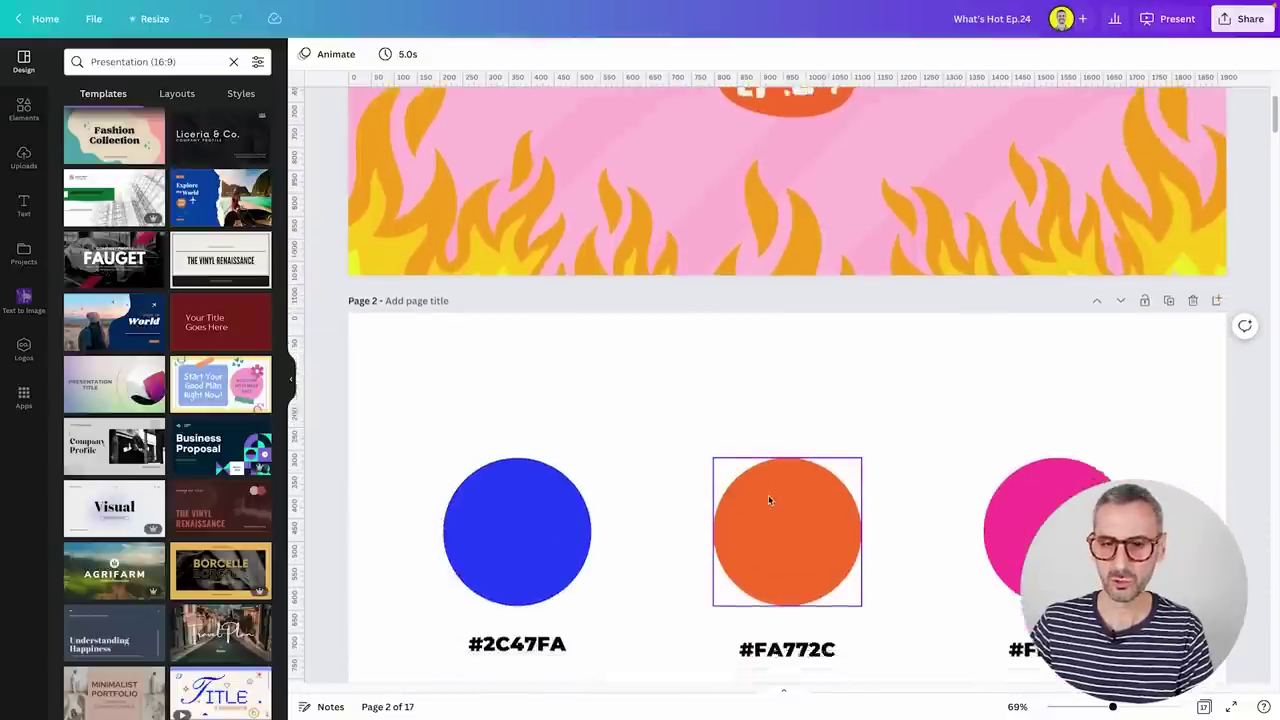
left_click_drag(1113, 708, 1089, 707)
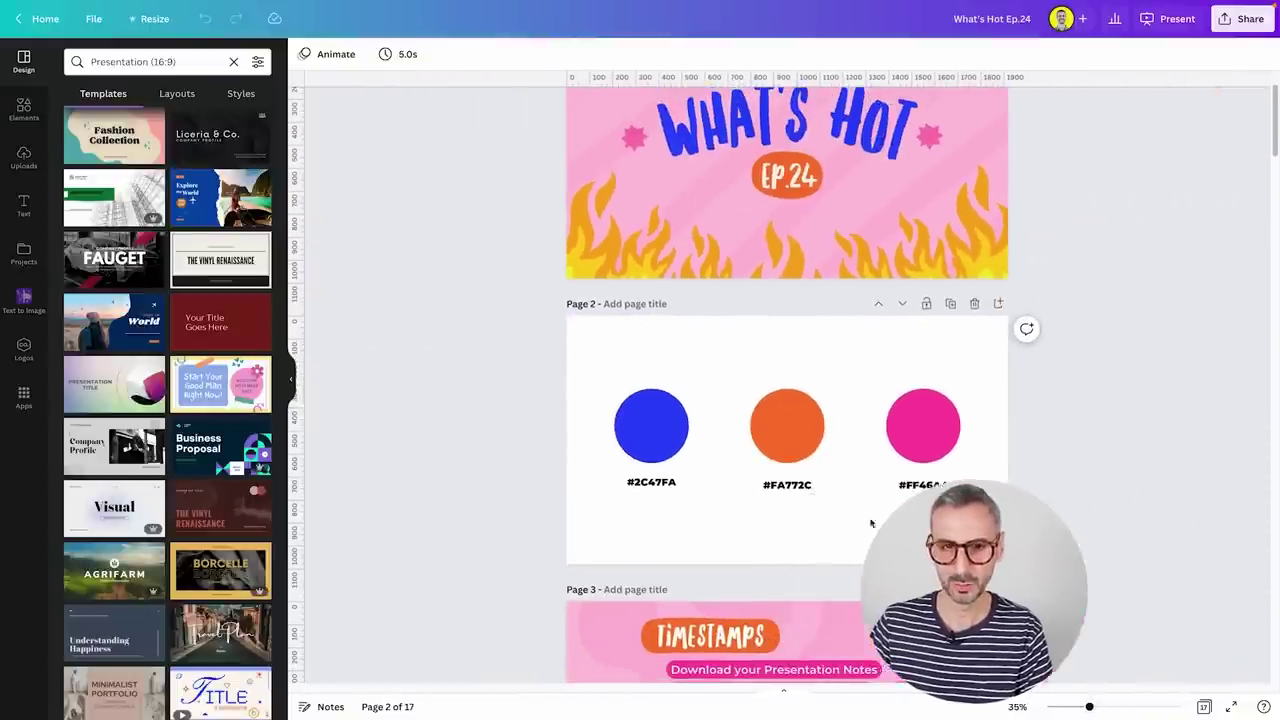
scroll(671, 400, "up", 2)
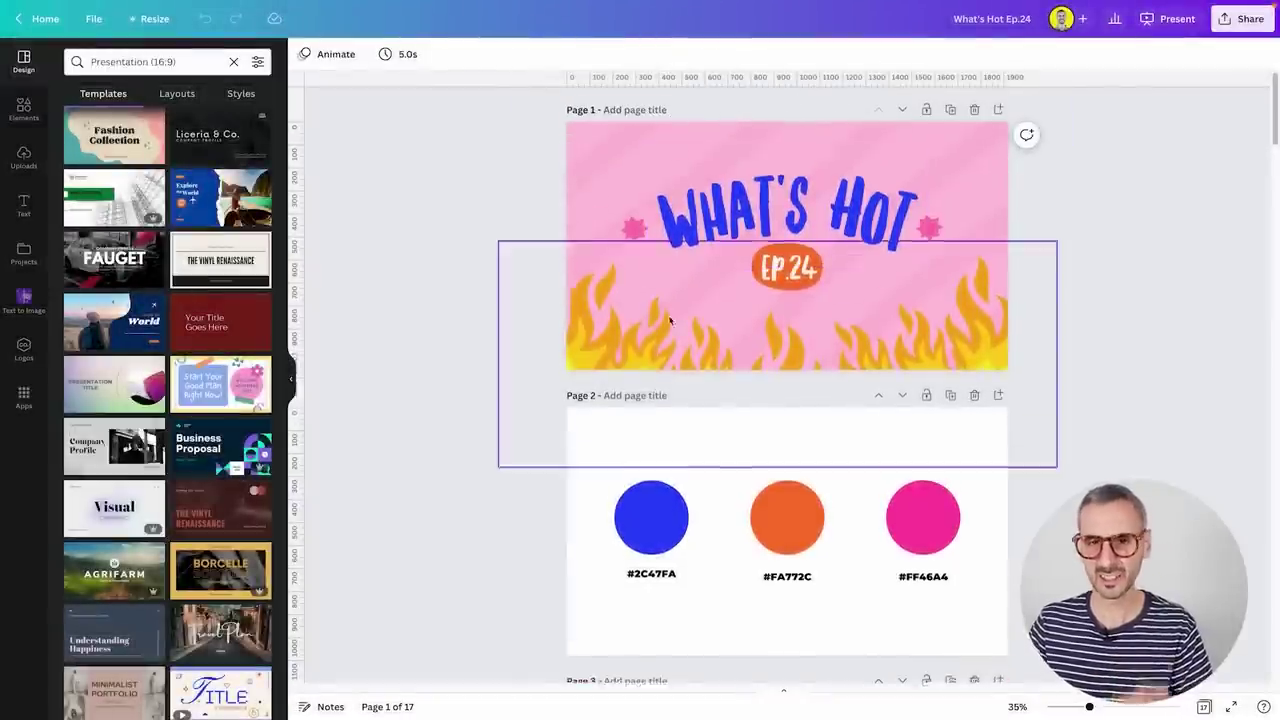
Step: Title page 5 "Download Notes in the Editor"
scroll(677, 427, "down", 2)
scroll(677, 427, "down", 15)
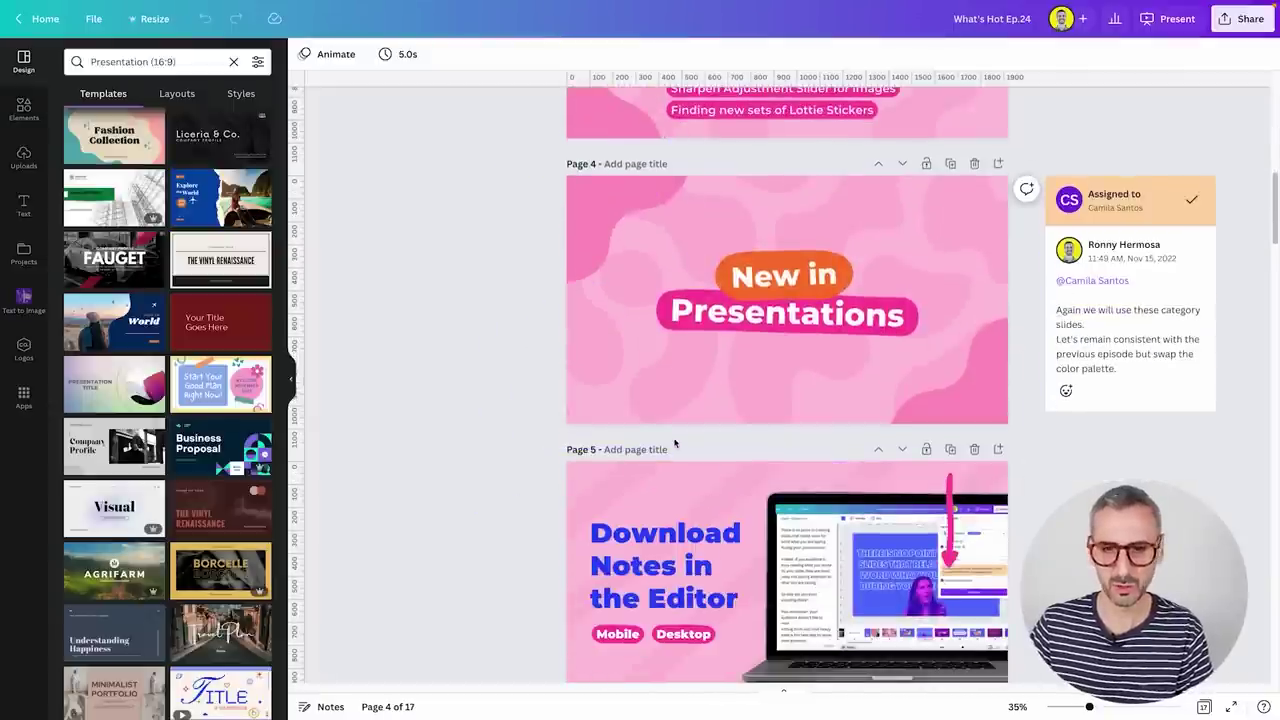
scroll(674, 540, "down", 1)
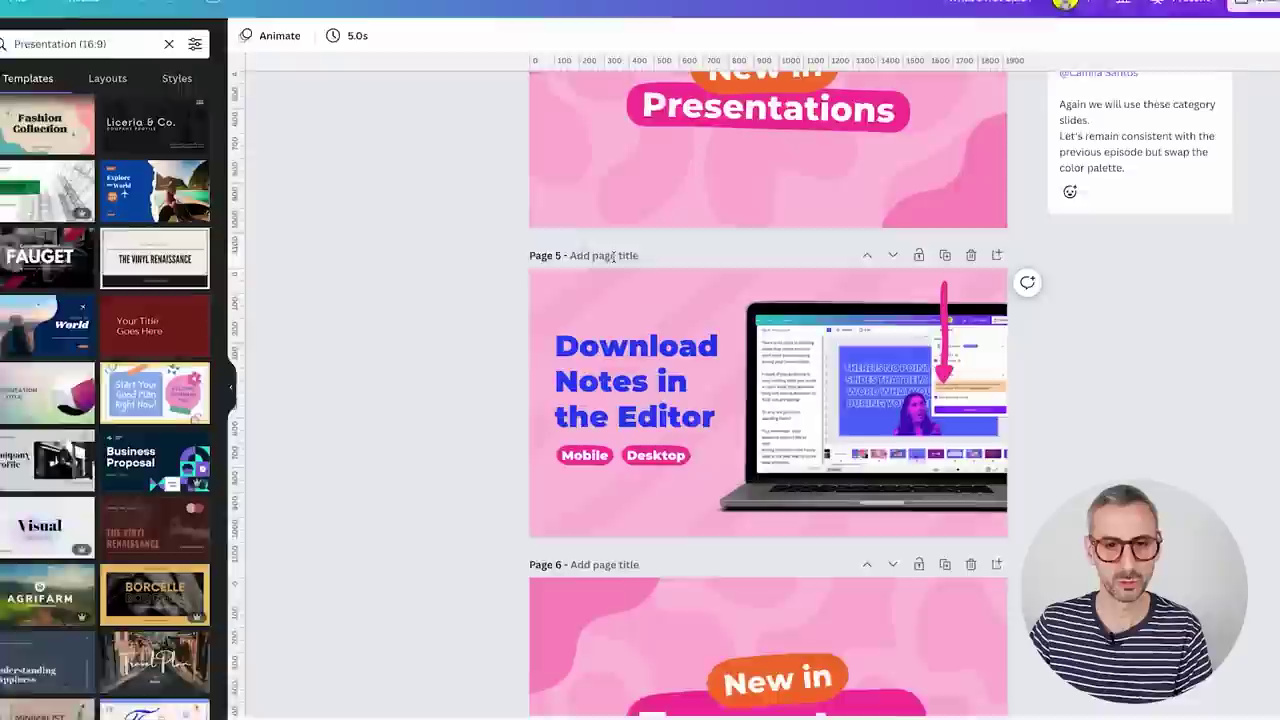
left_click(643, 257)
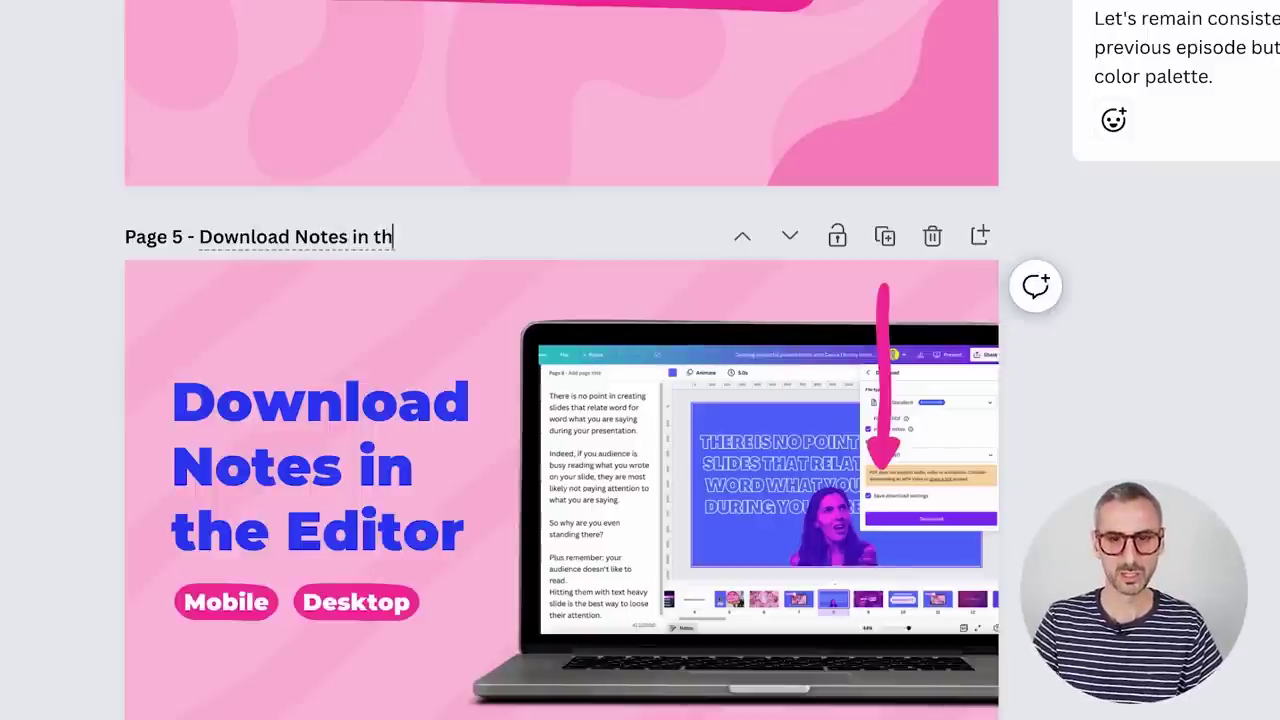
type("Download Notes in the Editor")
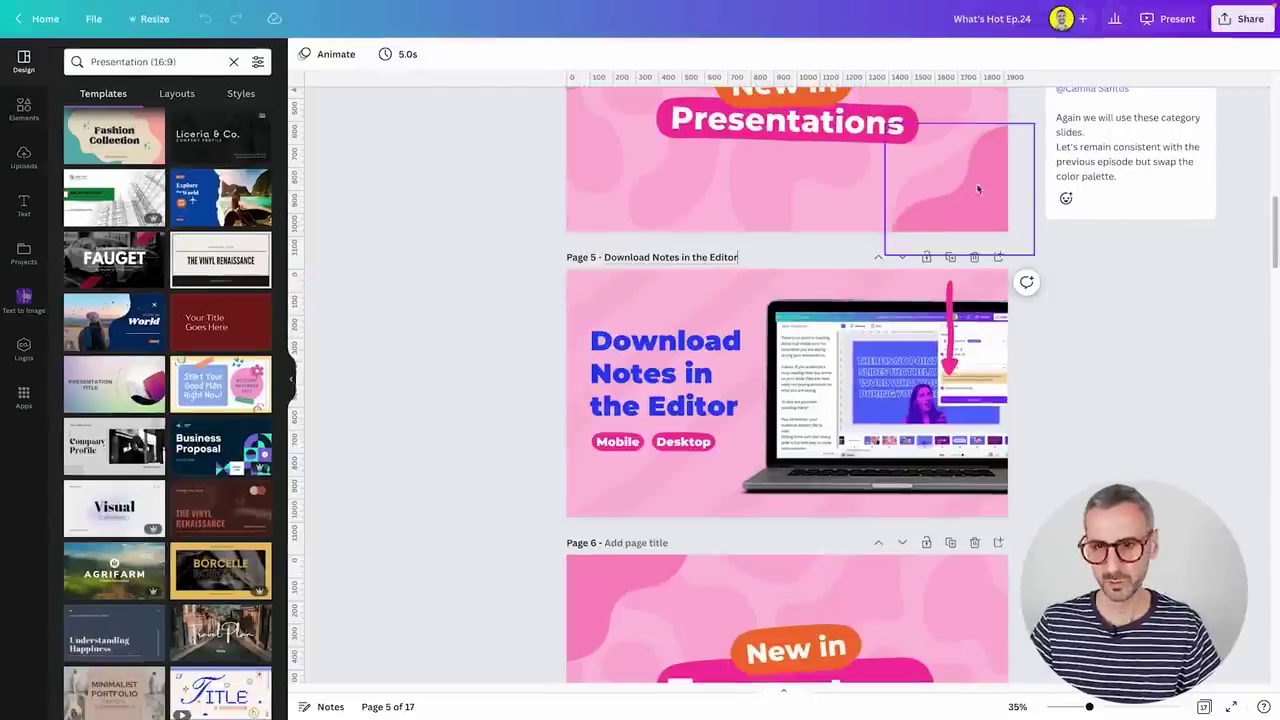
Step: Title page 7 "Retouch your photos from Pixabay"
scroll(790, 490, "down", 5)
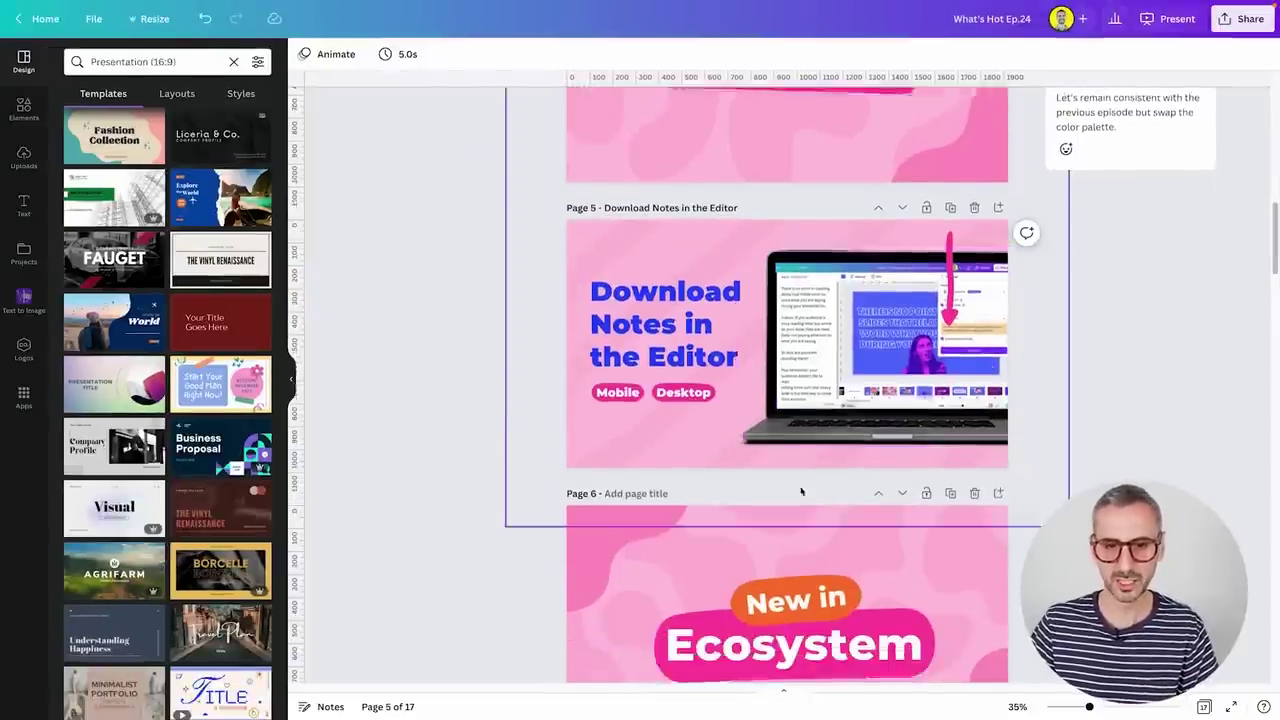
scroll(725, 527, "down", 3)
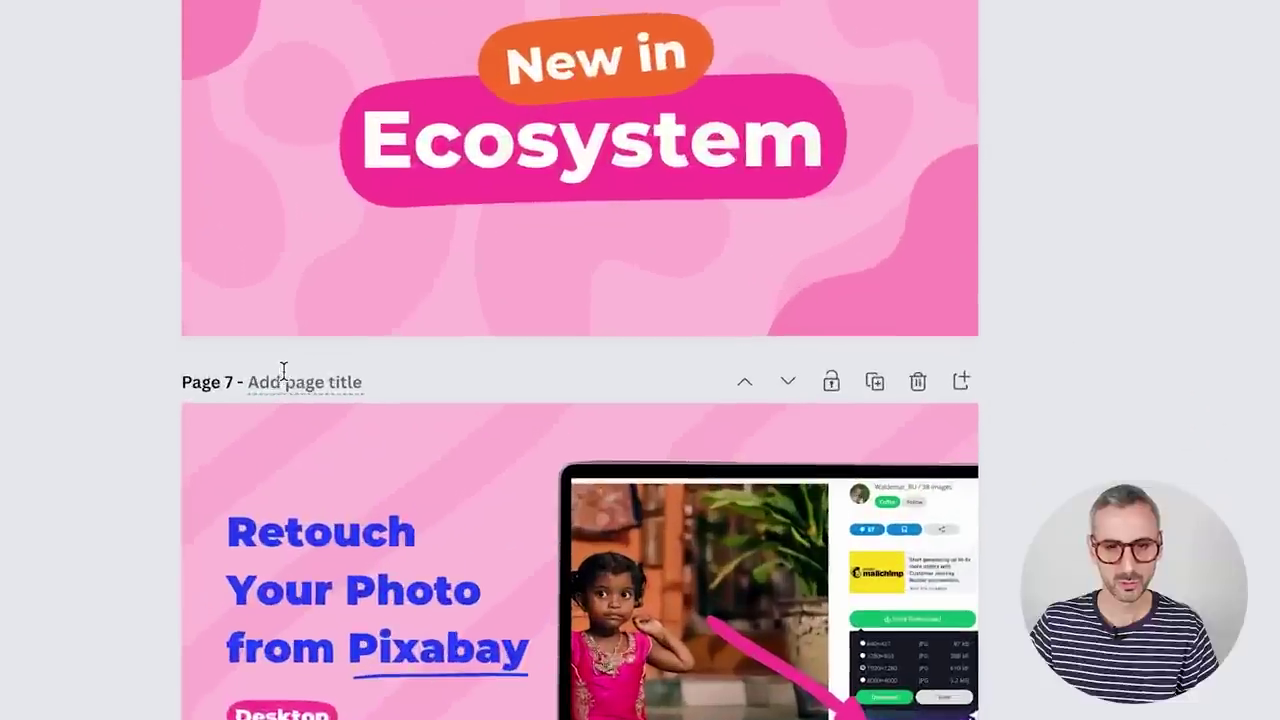
left_click(283, 378)
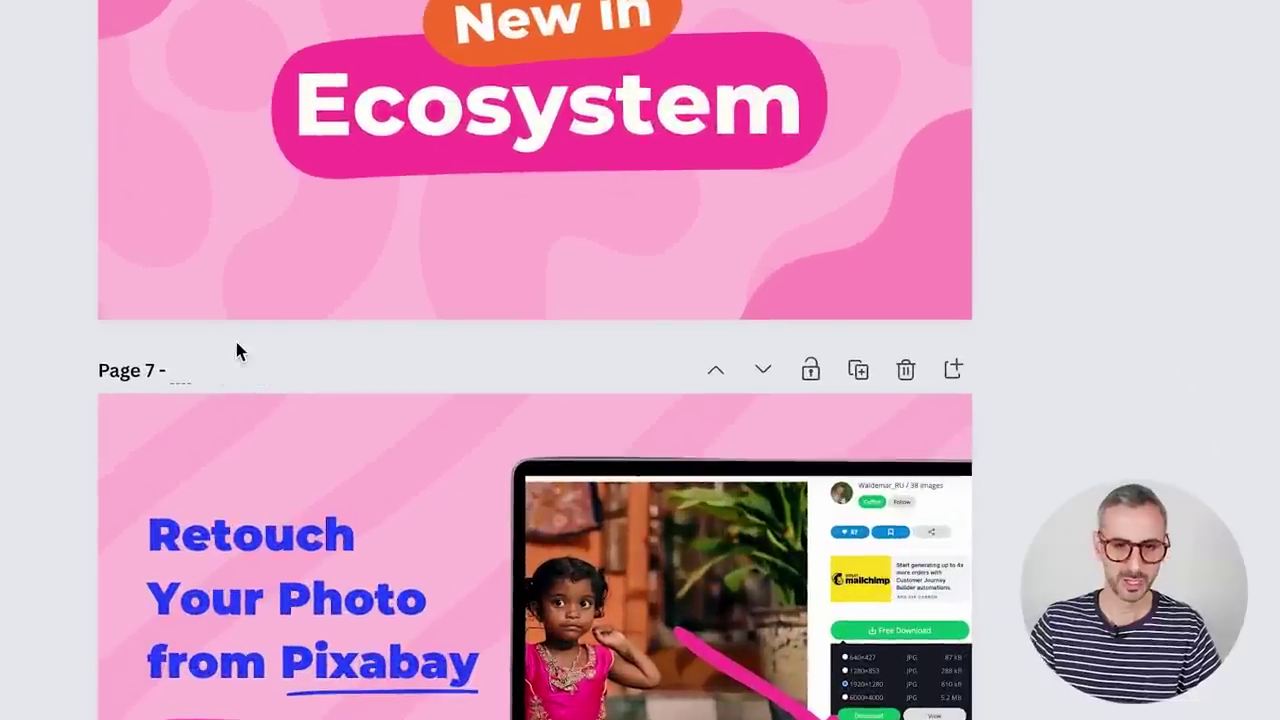
type("Retouch your photos")
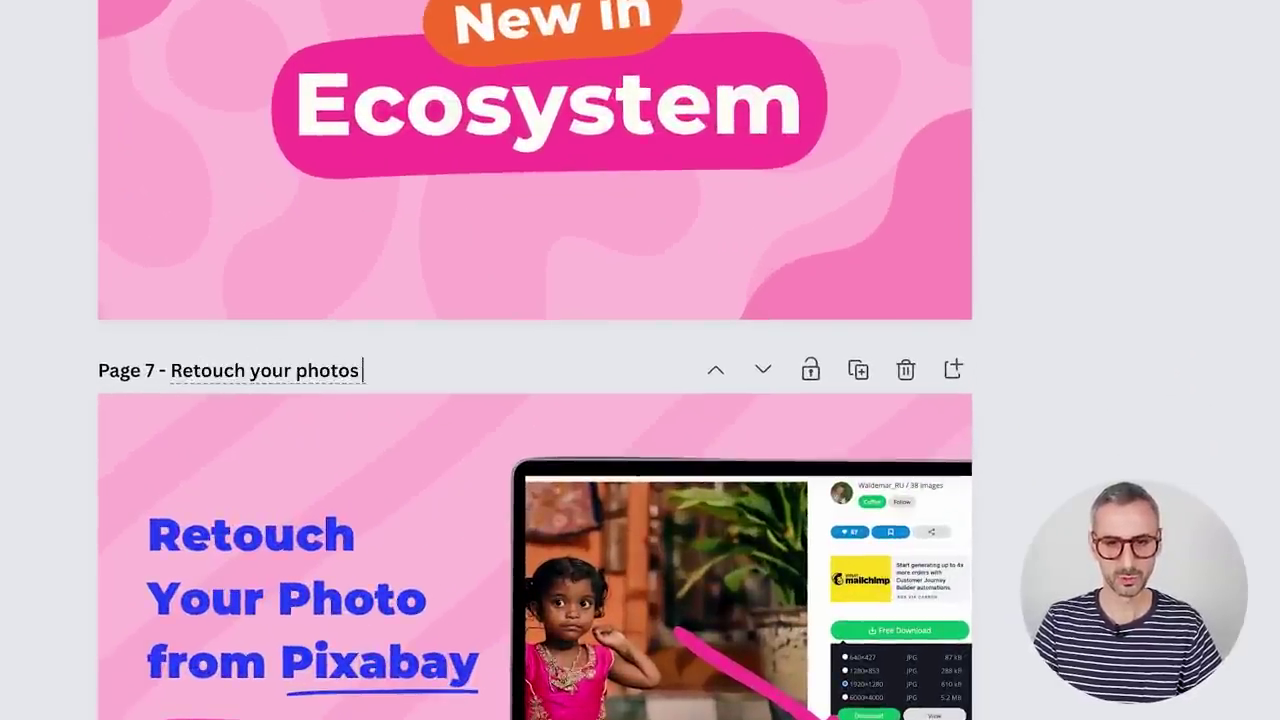
type(" from ")
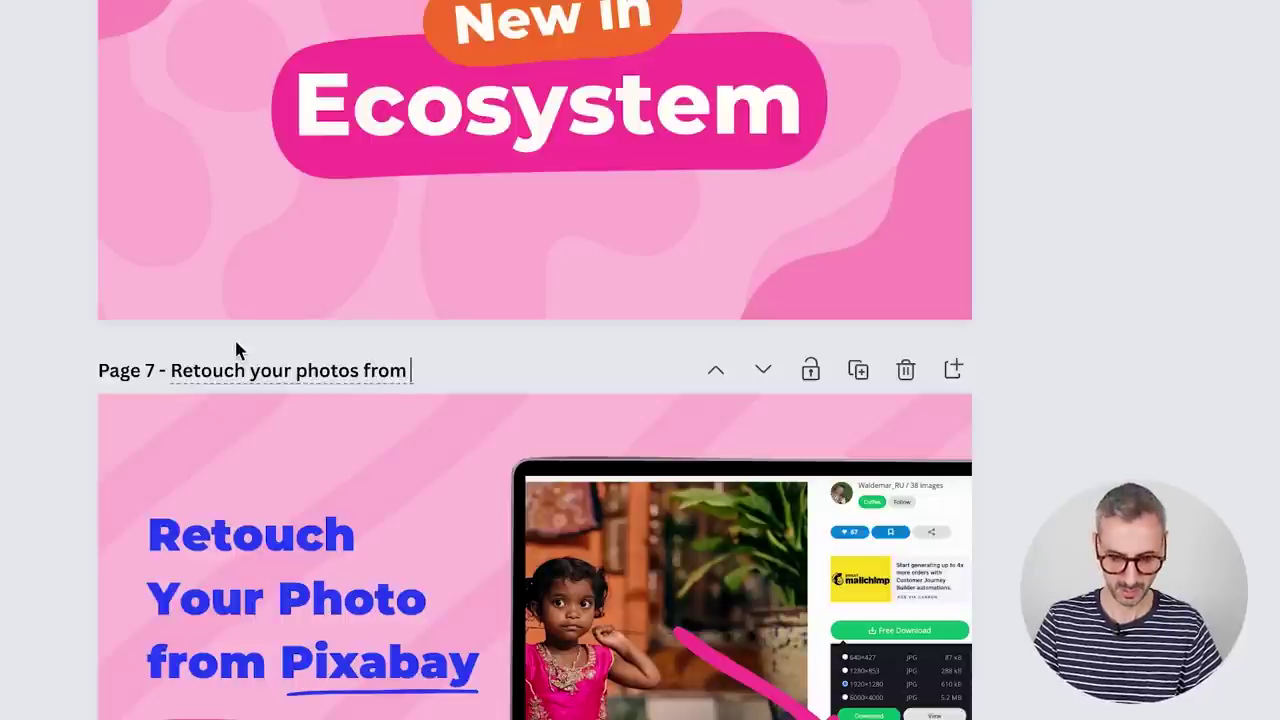
type("Pixabay")
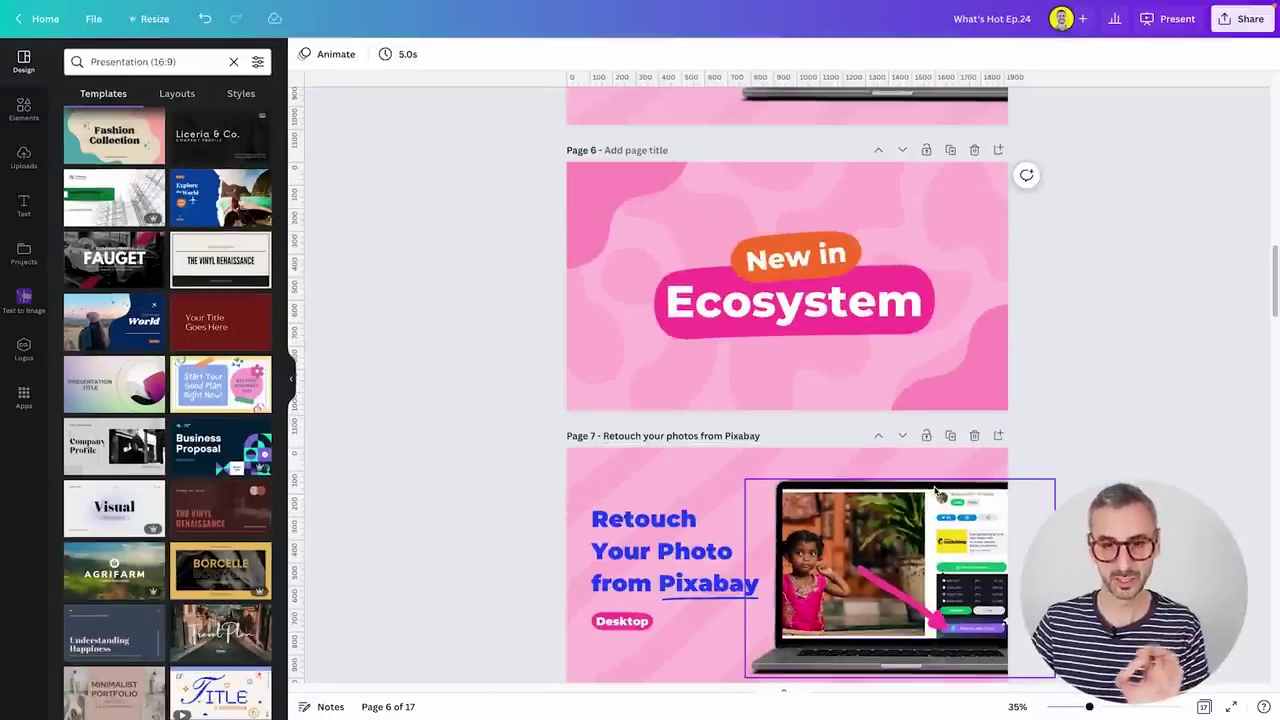
Step: Return to the home page and search for "pixabay", limiting the results to your own projects
left_click(45, 18)
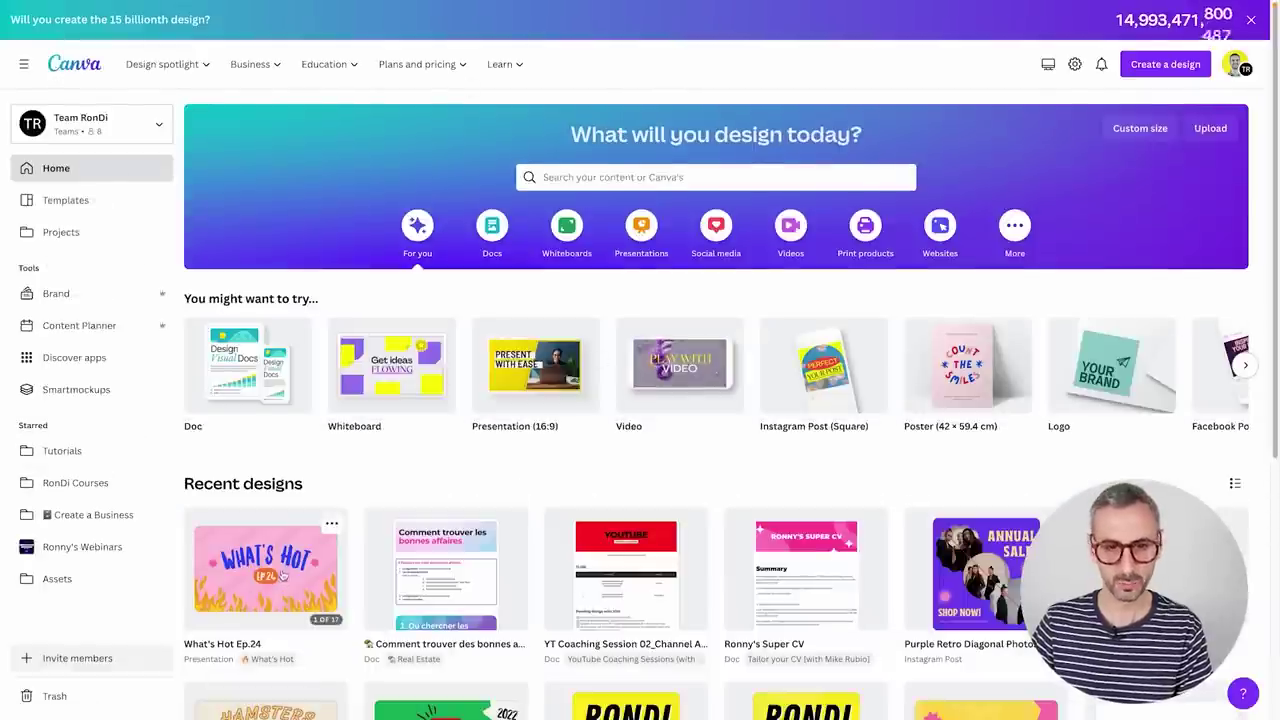
left_click(530, 177)
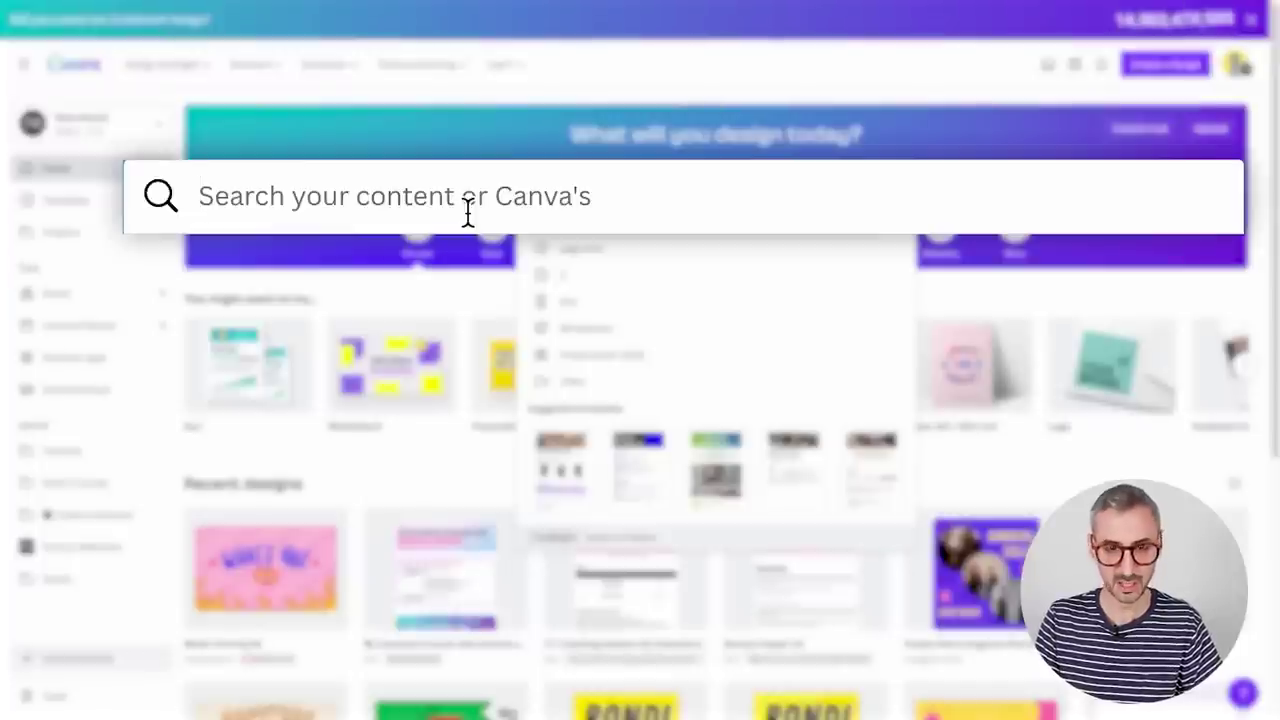
type("pixa")
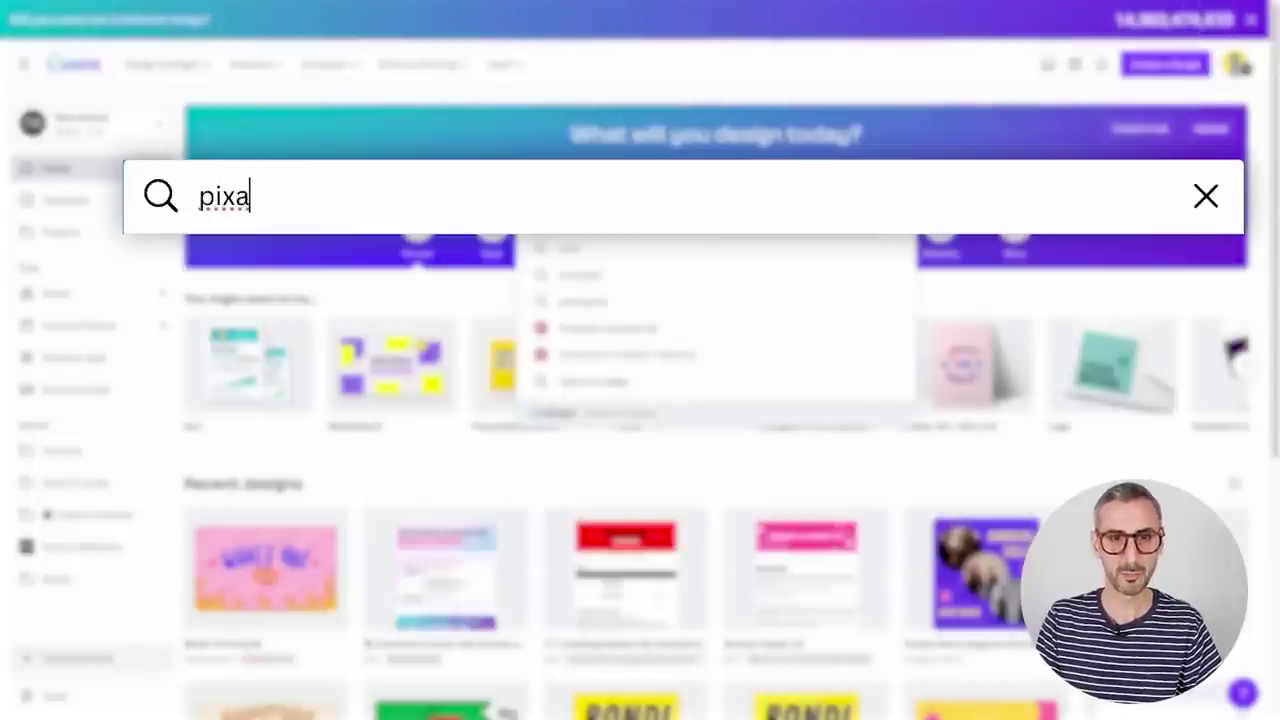
type("bay")
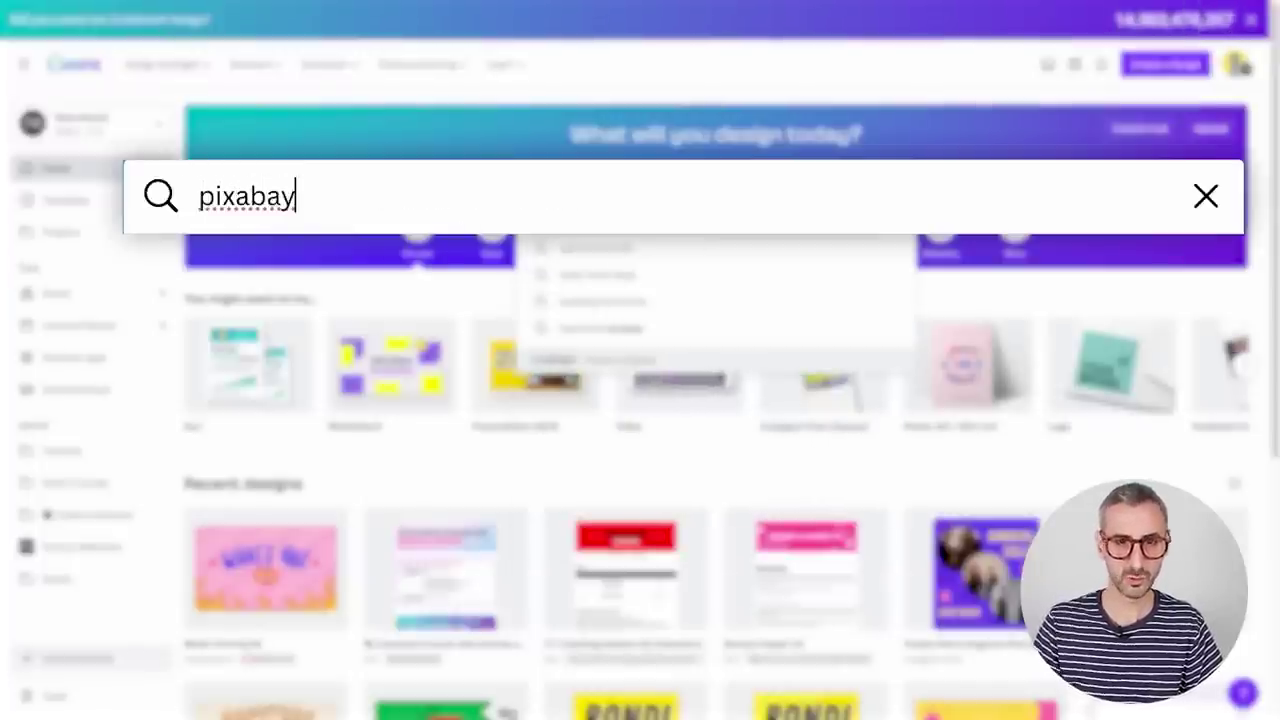
key("Return")
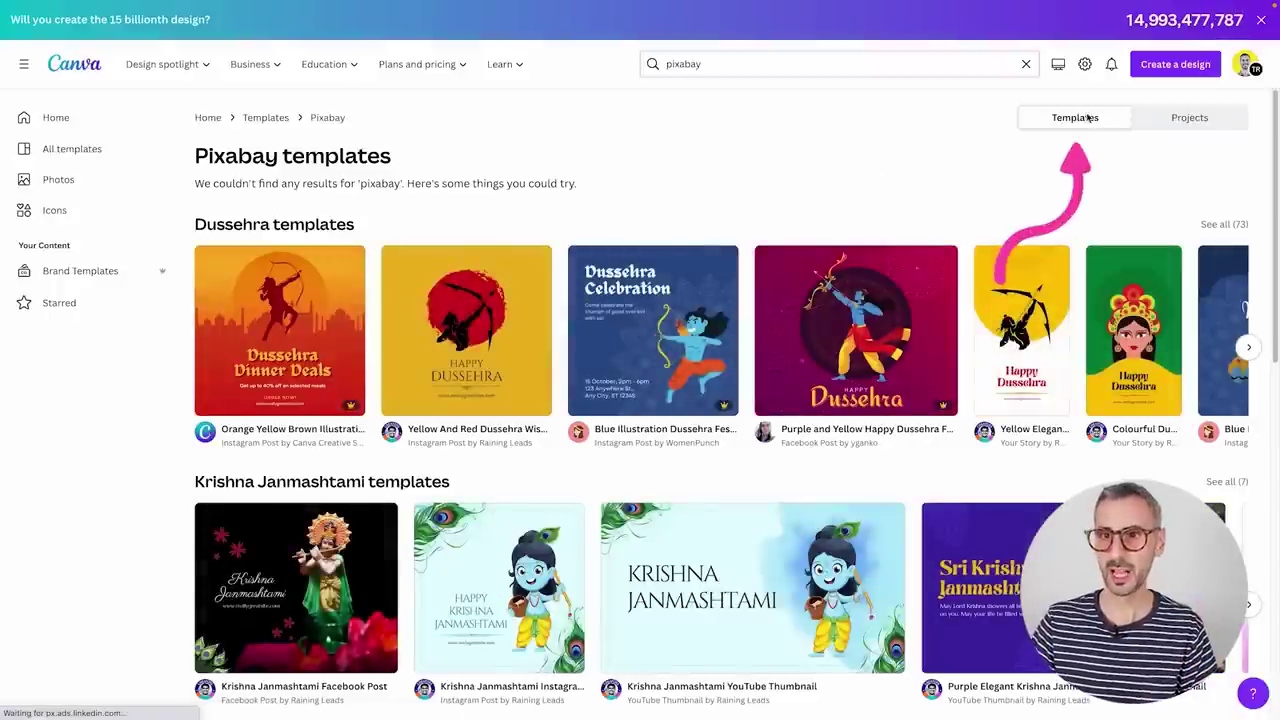
left_click(1196, 119)
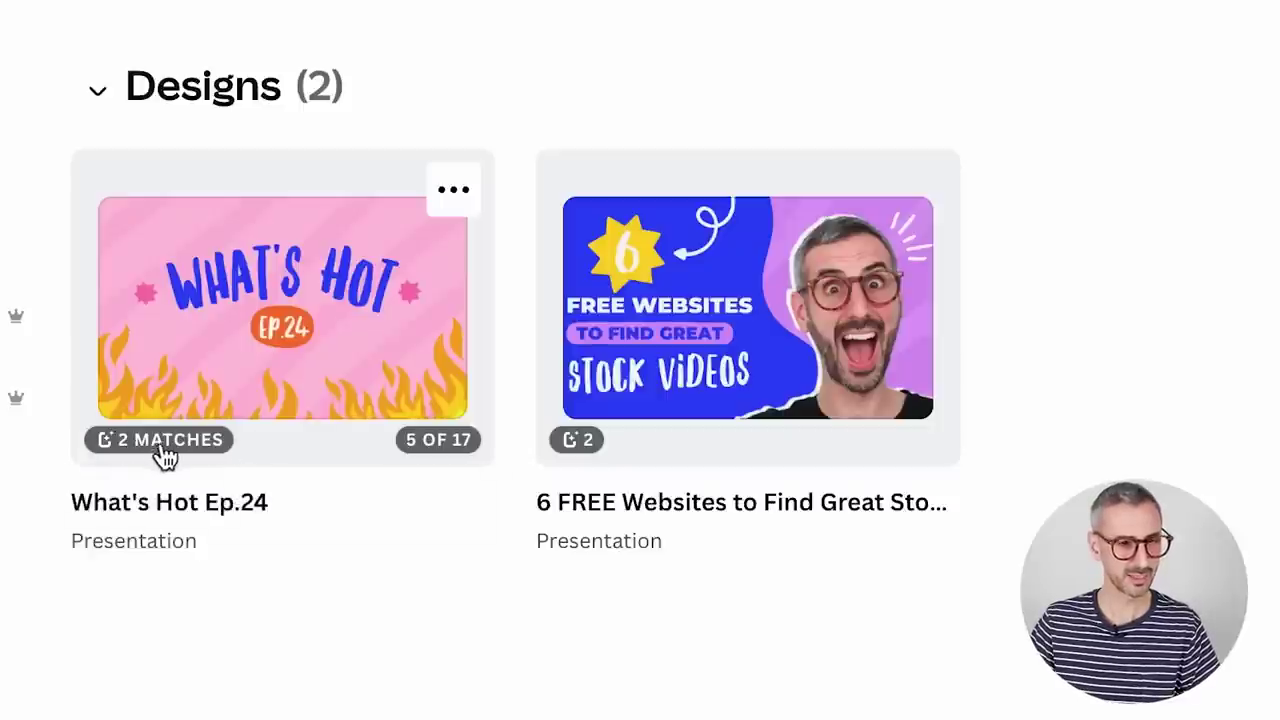
Step: Preview the pages of What's Hot Ep.24 and filter them to those matching the search term
mouse_move(145, 450)
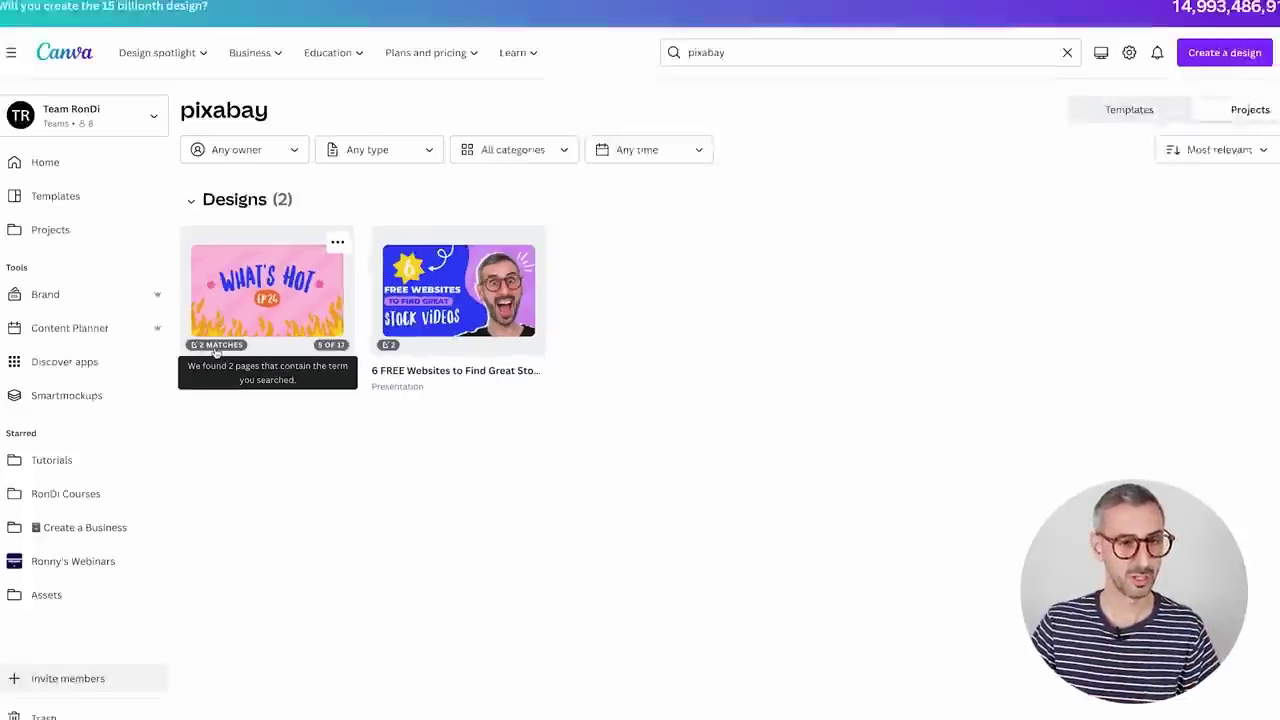
left_click(145, 455)
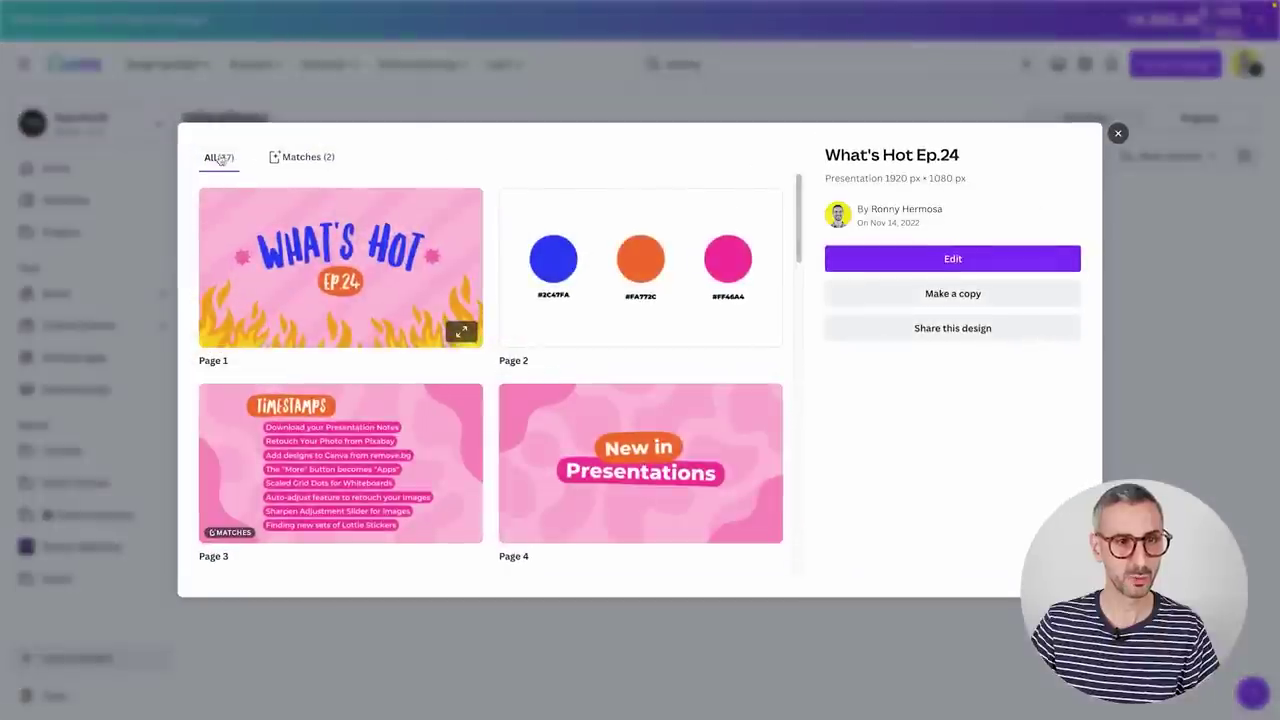
scroll(519, 434, "down", 5)
scroll(519, 434, "up", 5)
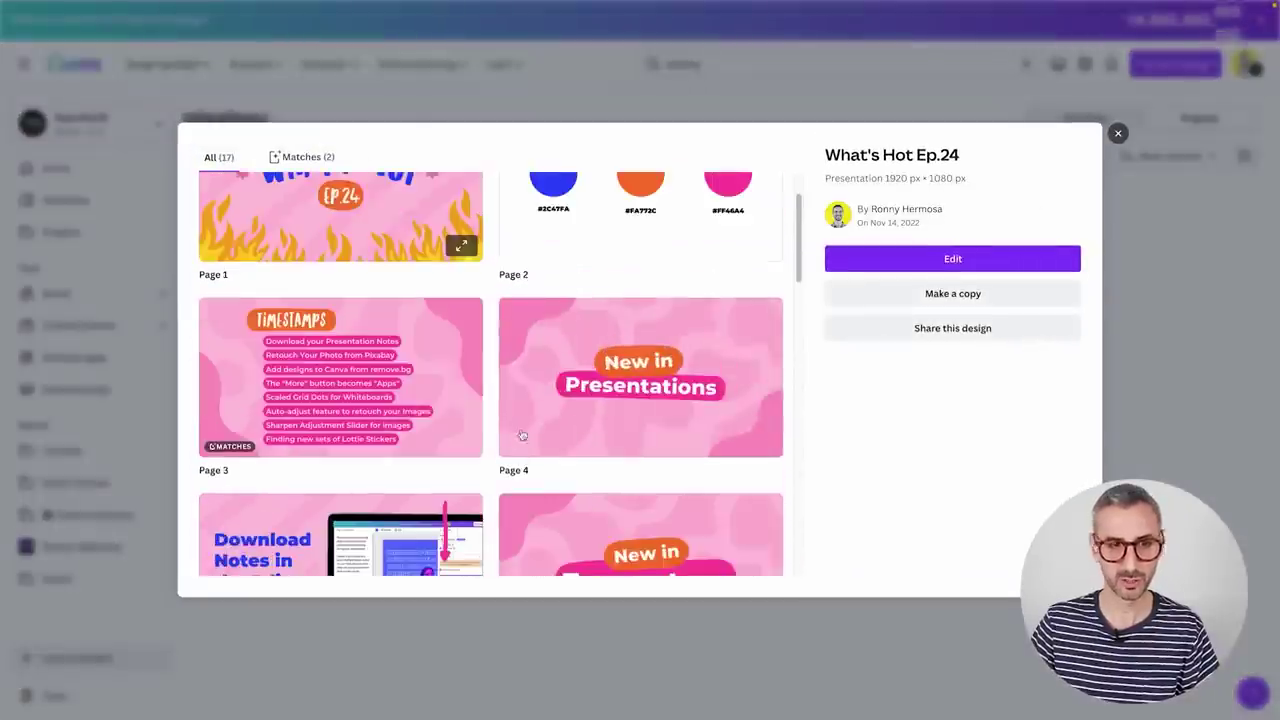
left_click(302, 166)
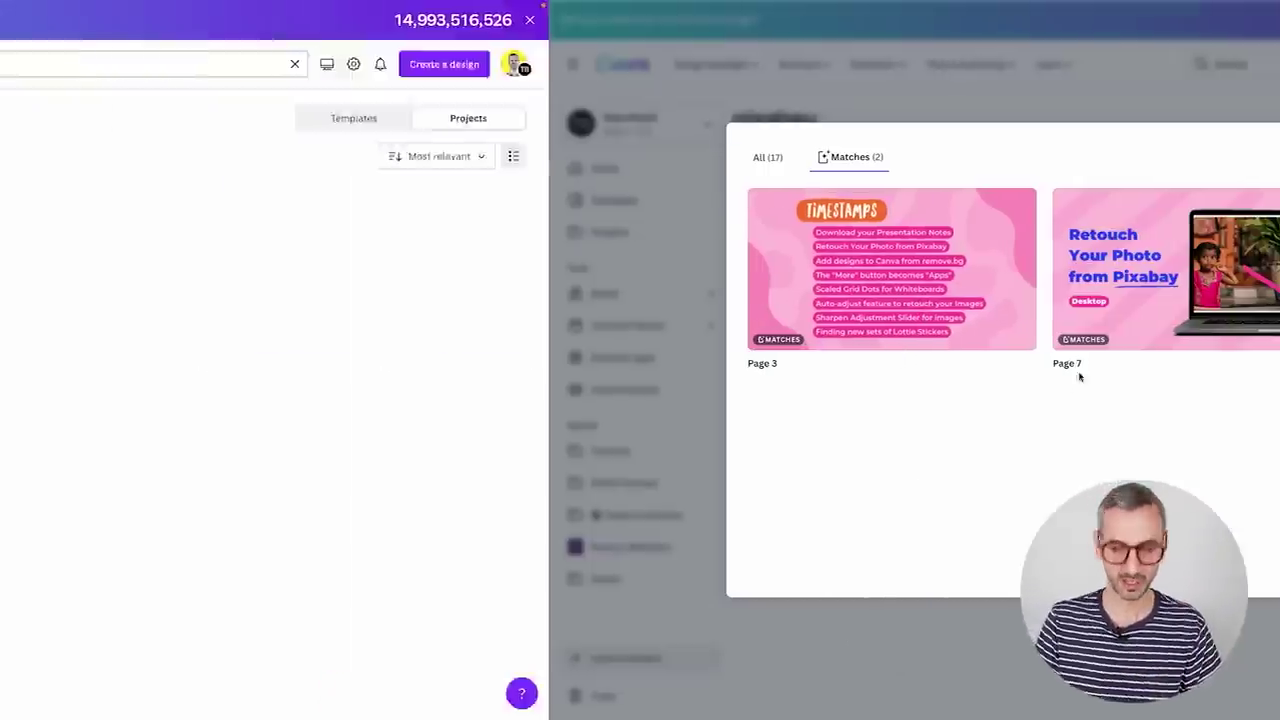
Step: Search the projects for "notes" and show only the matching pages of What's Hot Ep.24
type("notes")
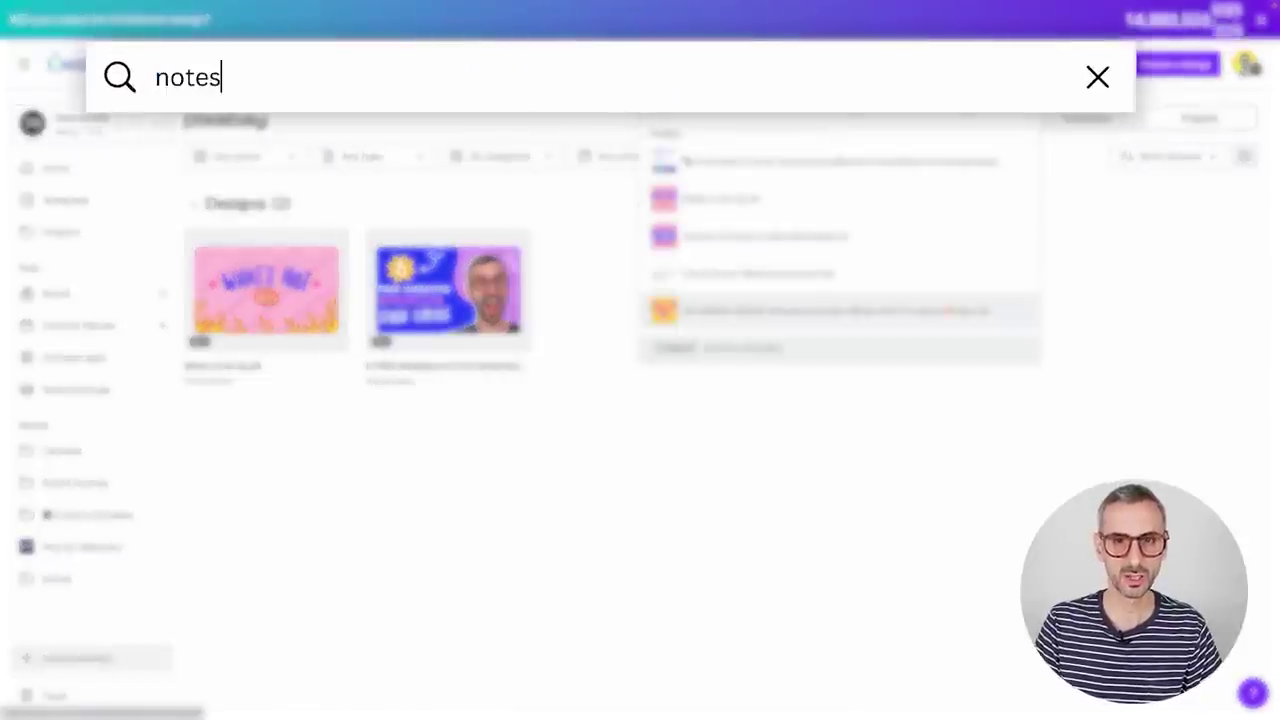
key("Return")
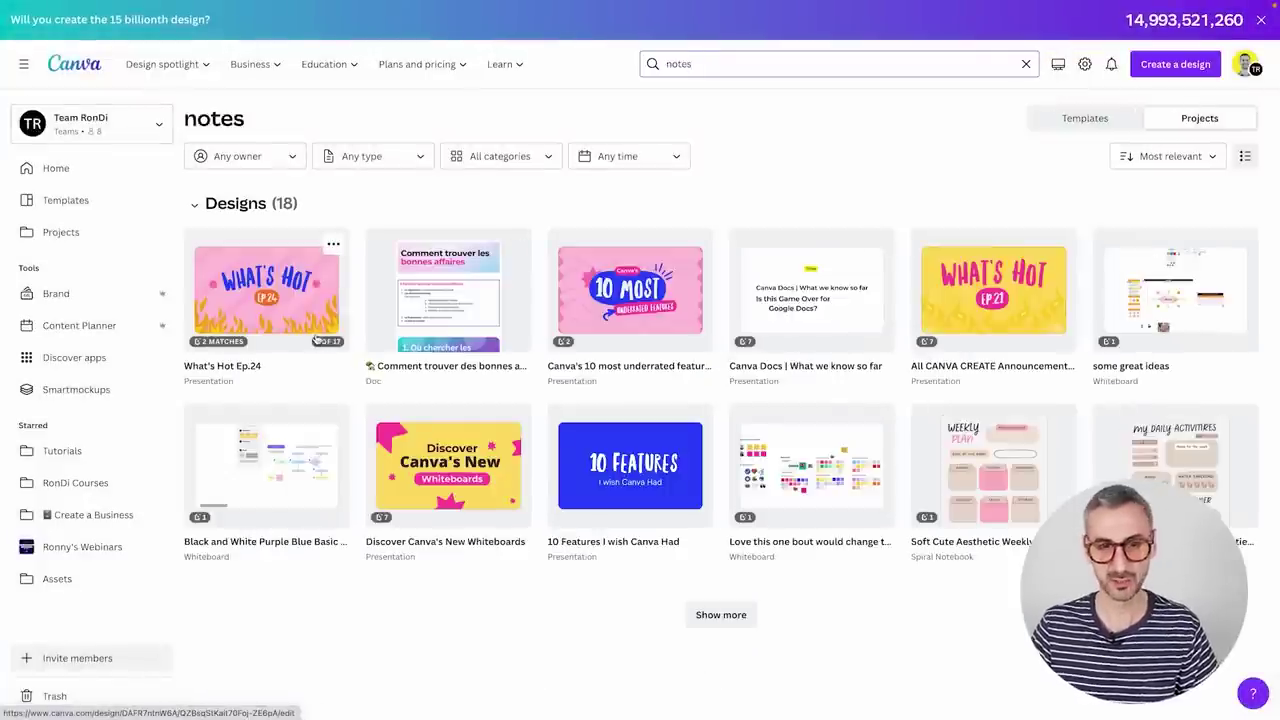
left_click(225, 340)
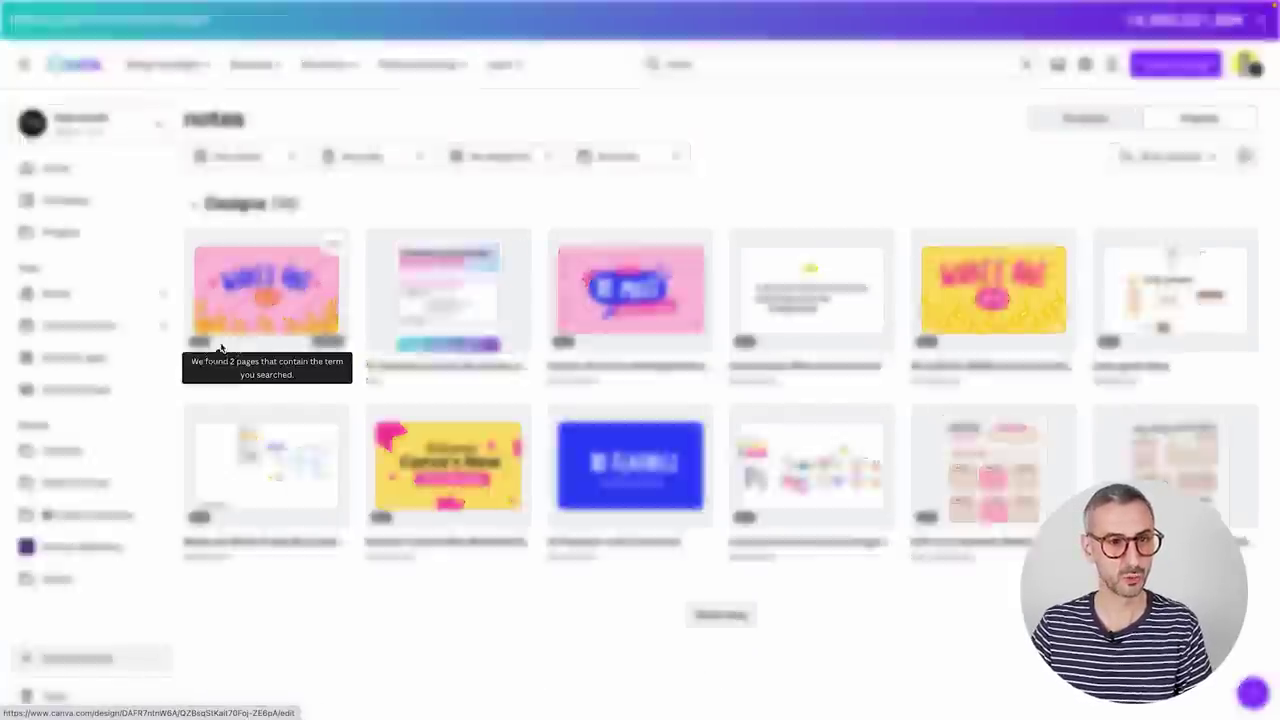
left_click(310, 160)
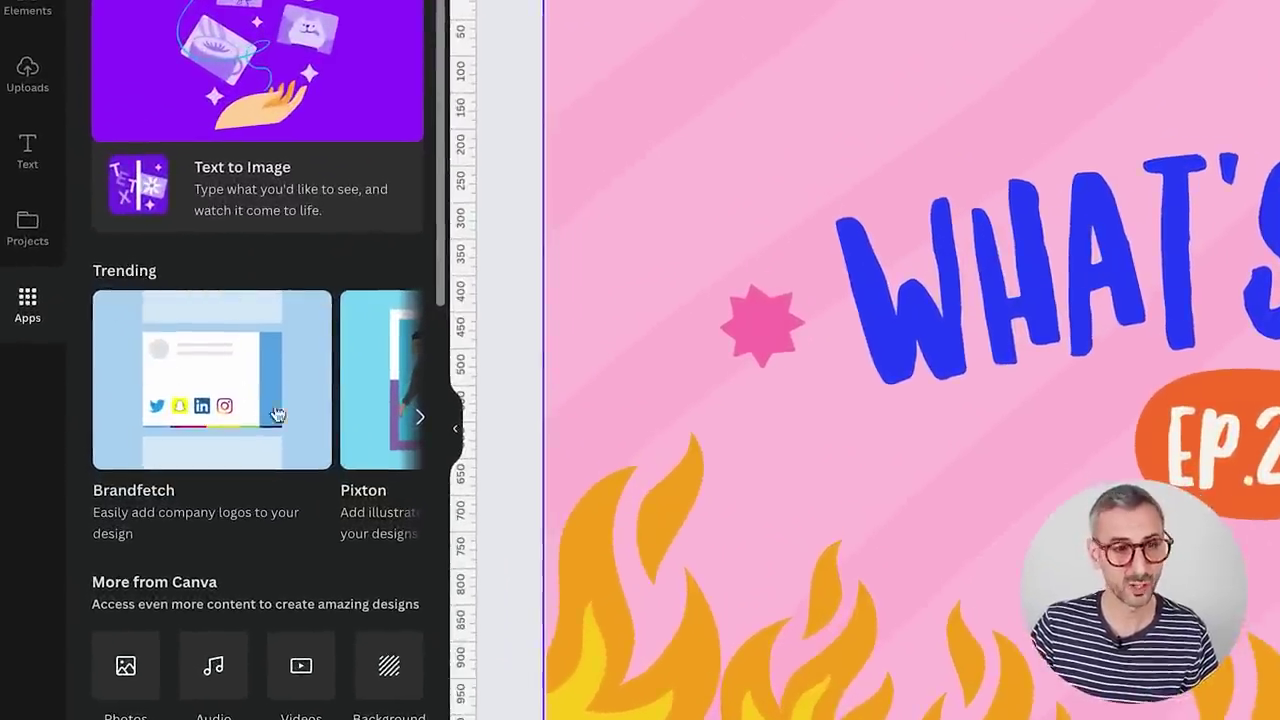
Step: Open Draw (Beta) from the trending apps in the What's Hot Ep.24 design, and go back to the presentation templates
left_click(420, 418)
left_click(420, 418)
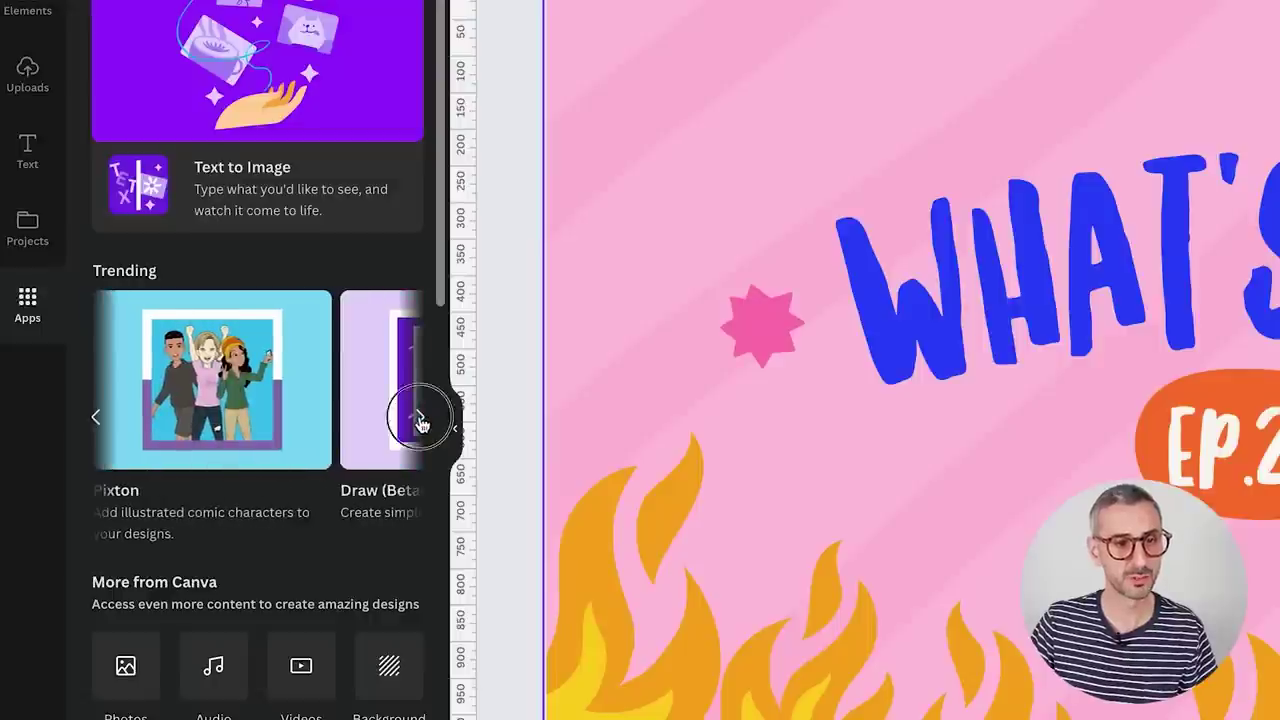
left_click(420, 418)
left_click(426, 434)
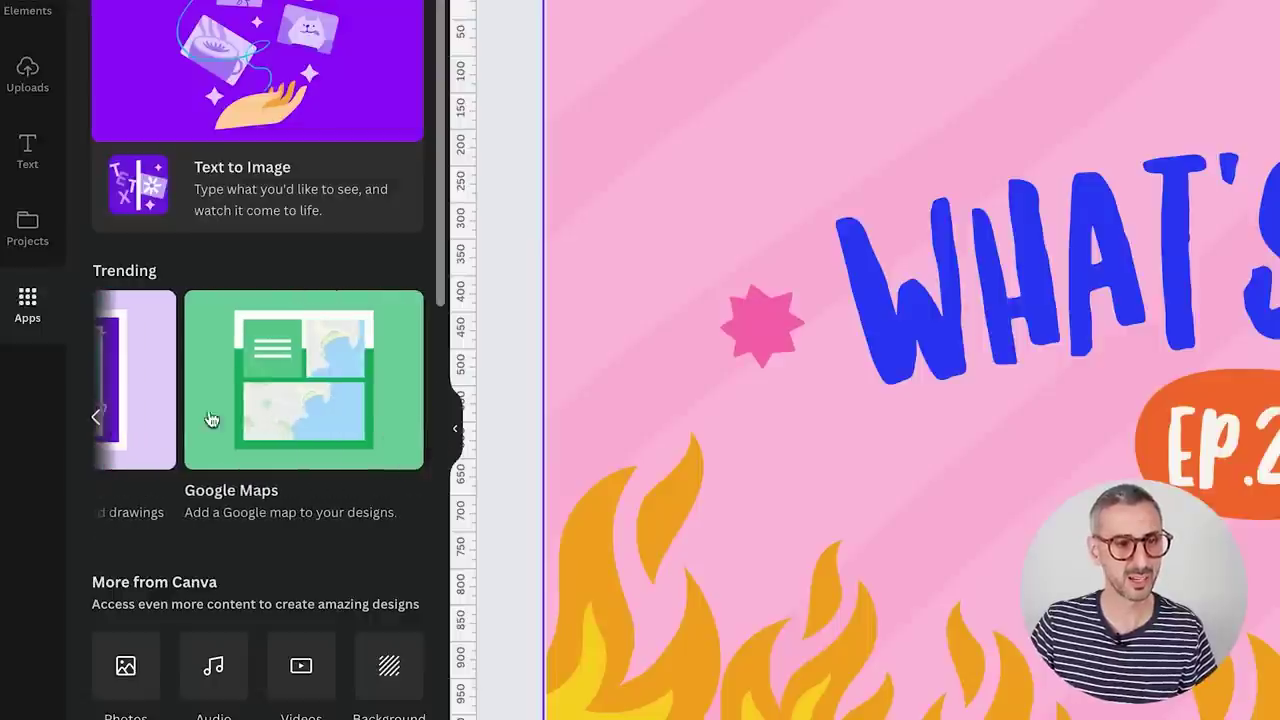
left_click(95, 418)
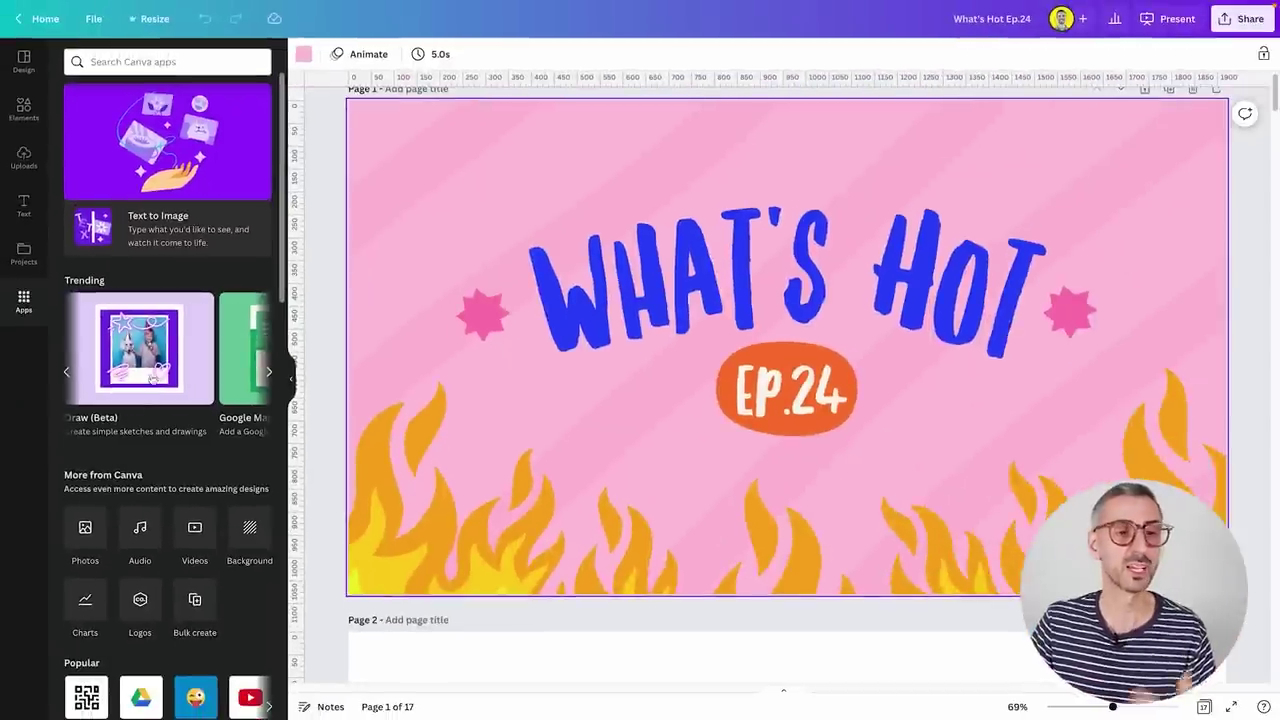
left_click(160, 368)
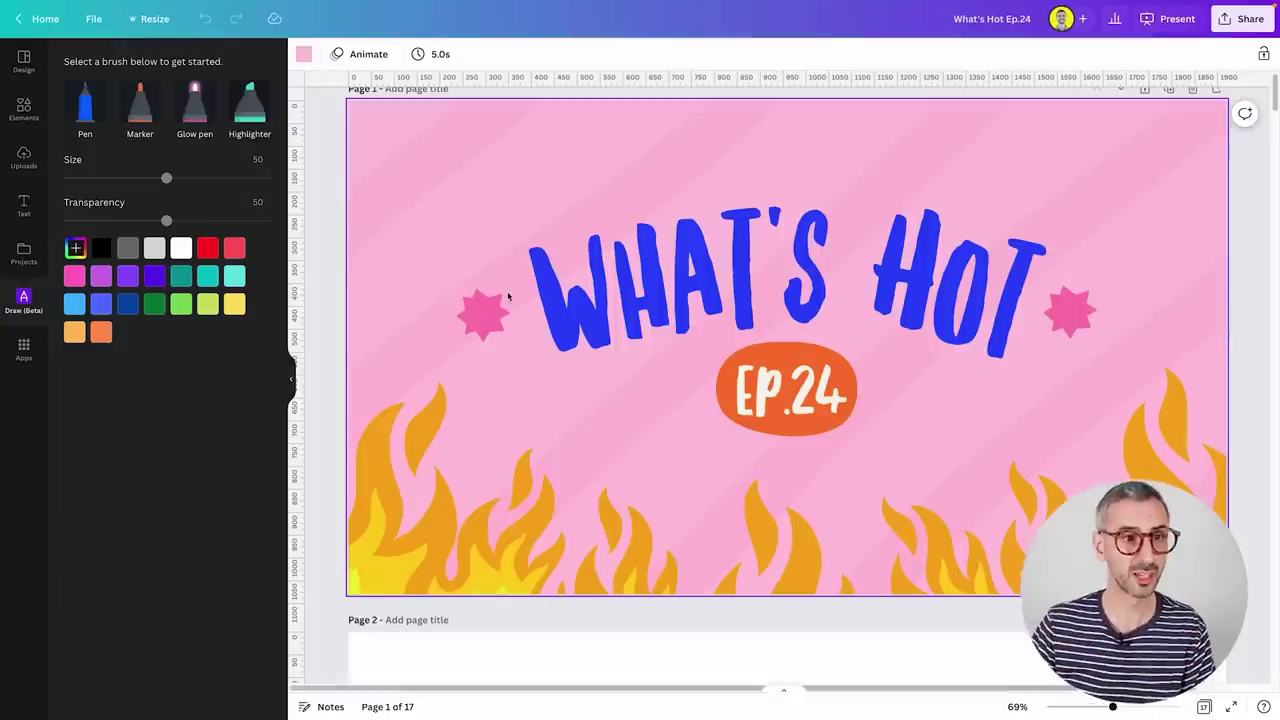
left_click(25, 62)
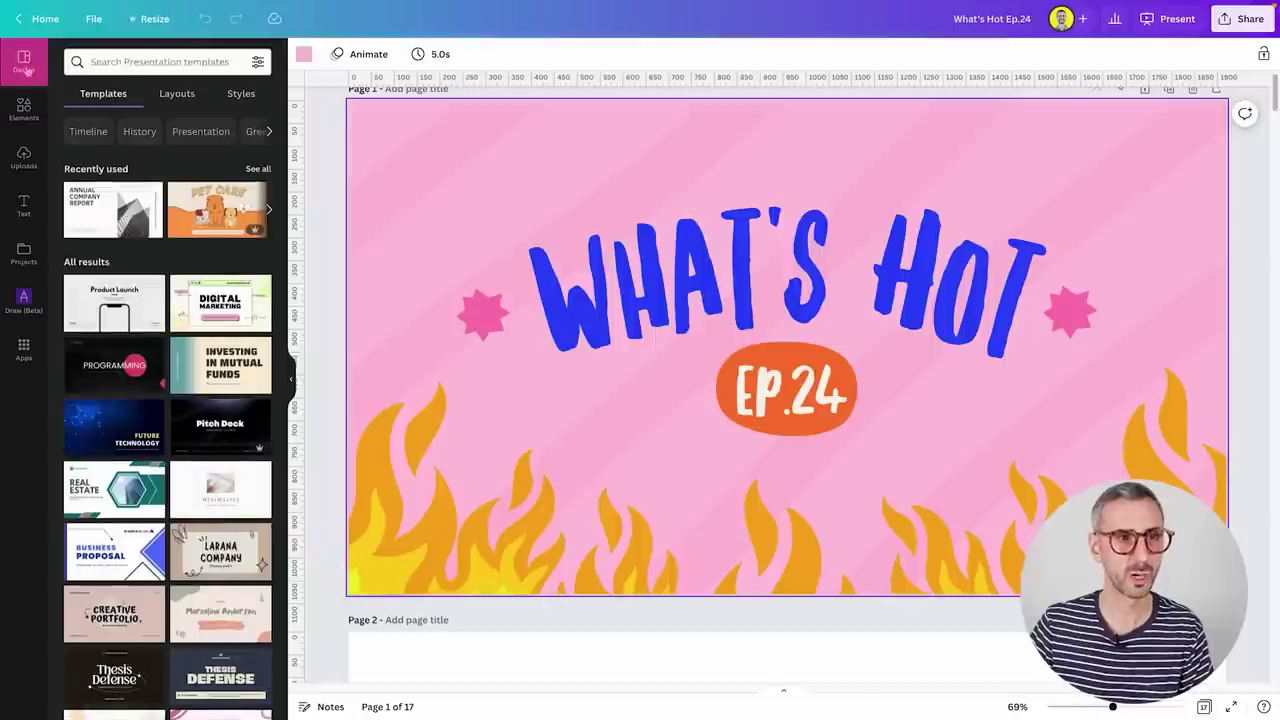
Step: Show the available styles for the presentation and look through the recent designs whose style can be reused
left_click(241, 94)
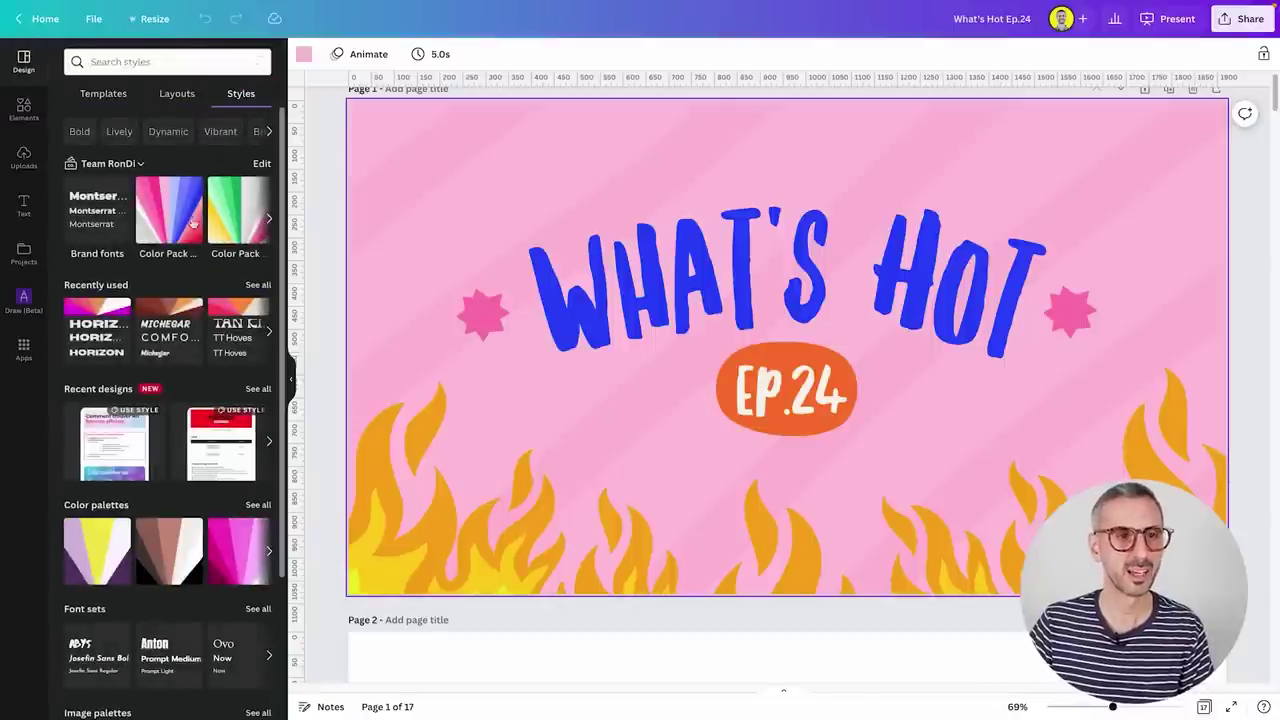
scroll(89, 345, "down", 1)
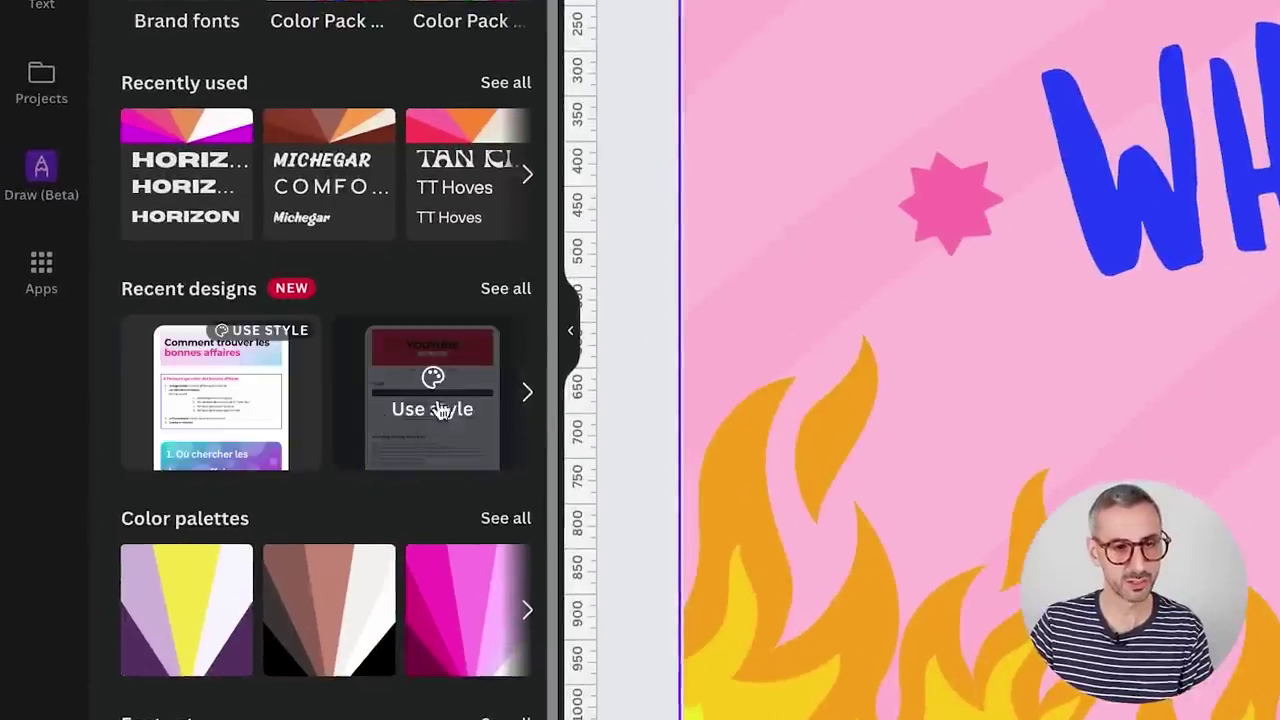
left_click(527, 390)
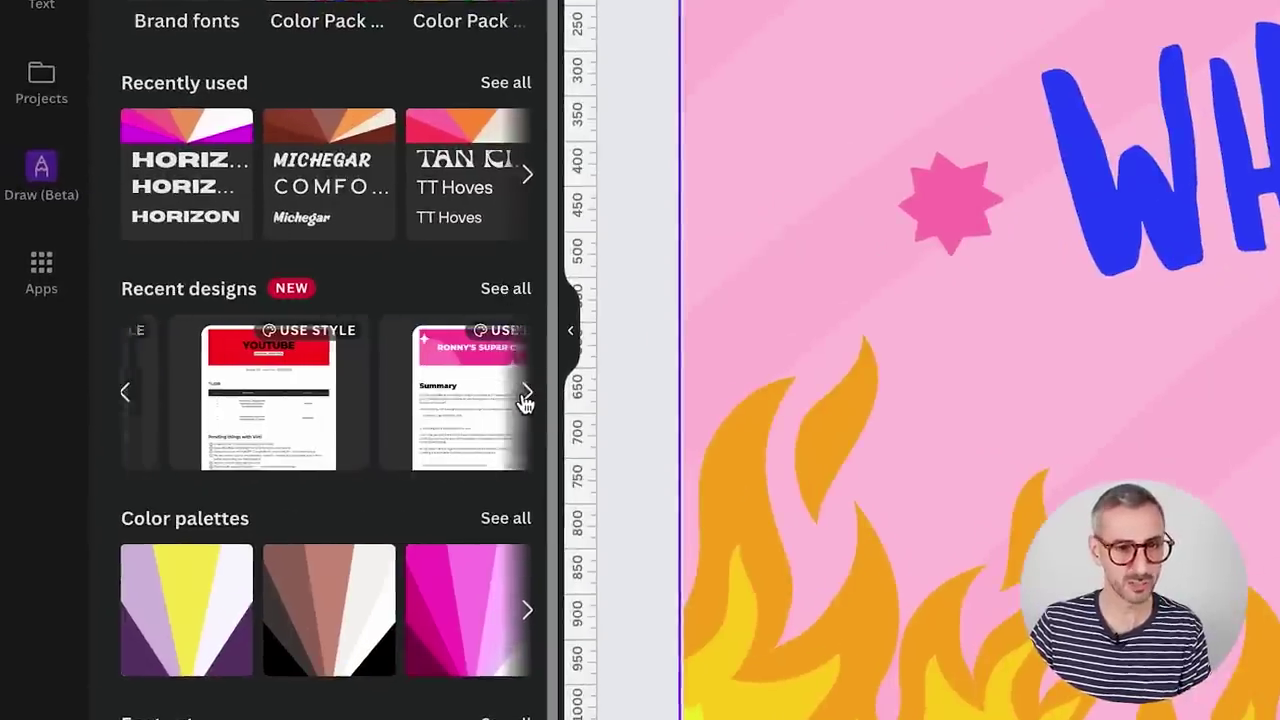
left_click(527, 391)
left_click(527, 392)
left_click(528, 395)
left_click(527, 394)
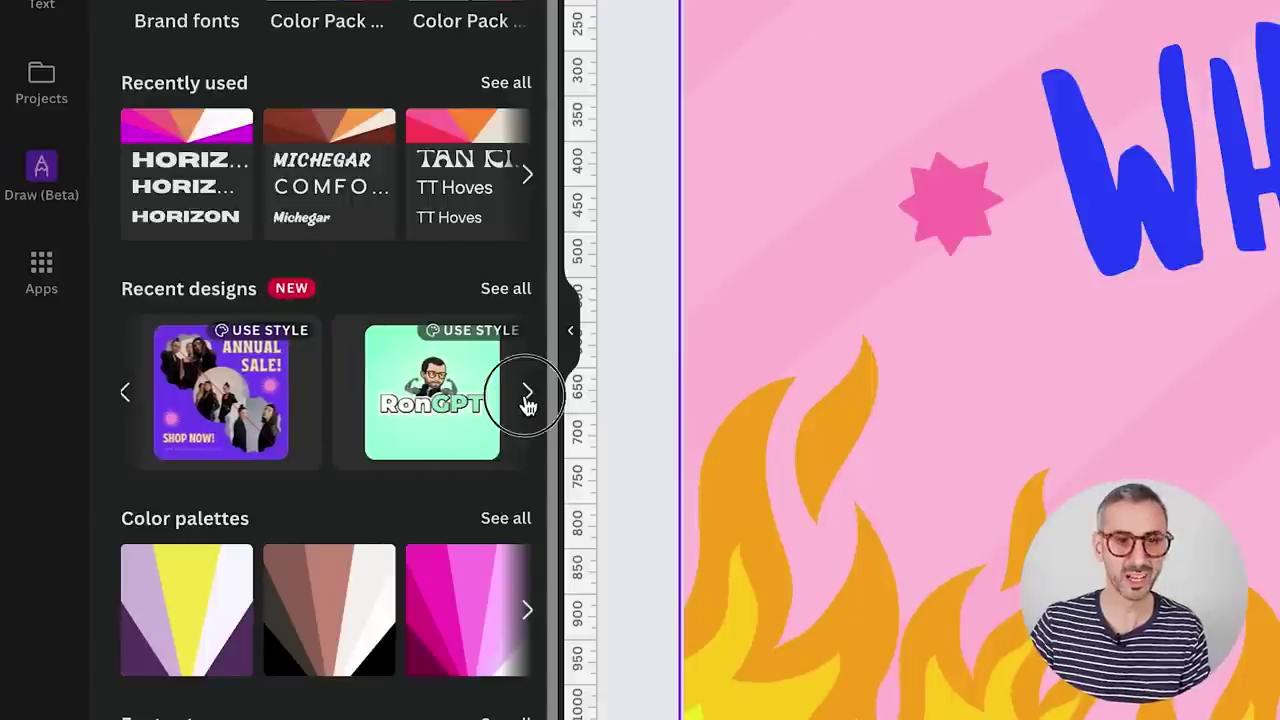
left_click(527, 394)
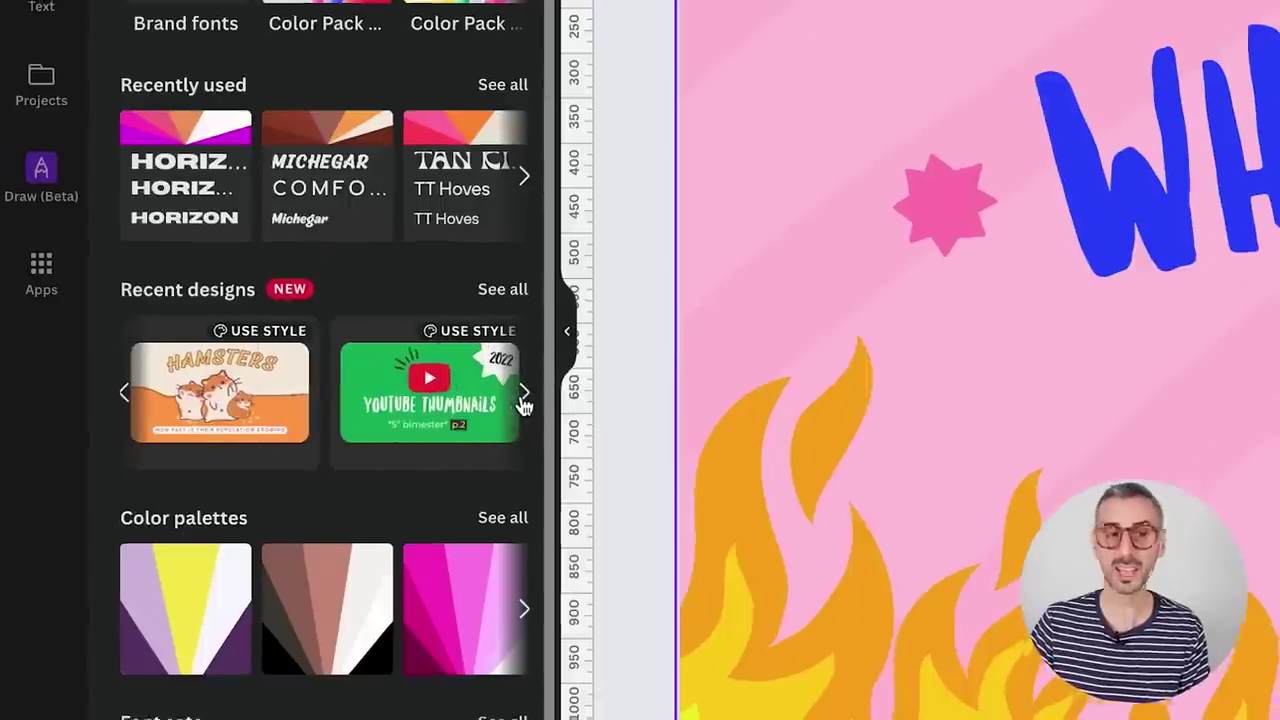
left_click(527, 394)
Step: View the full list of recent design styles and look through its entries
left_click(505, 288)
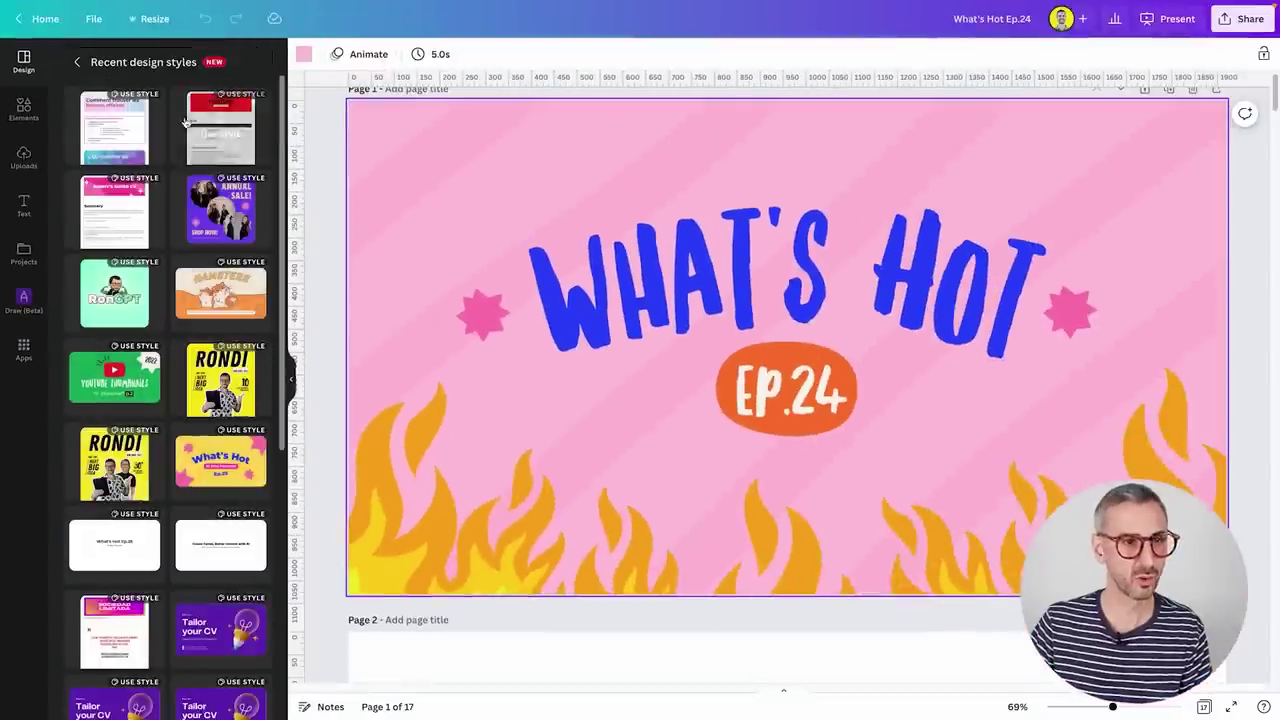
scroll(210, 138, "down", 3)
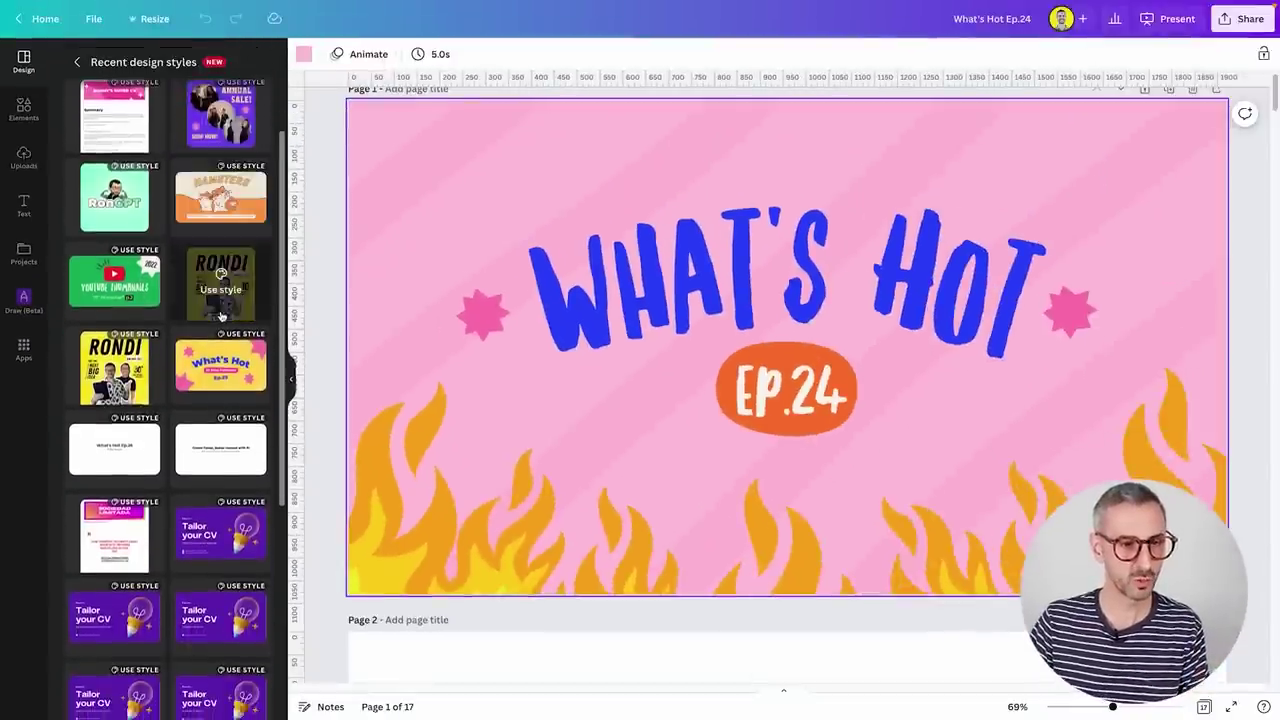
scroll(220, 362, "down", 4)
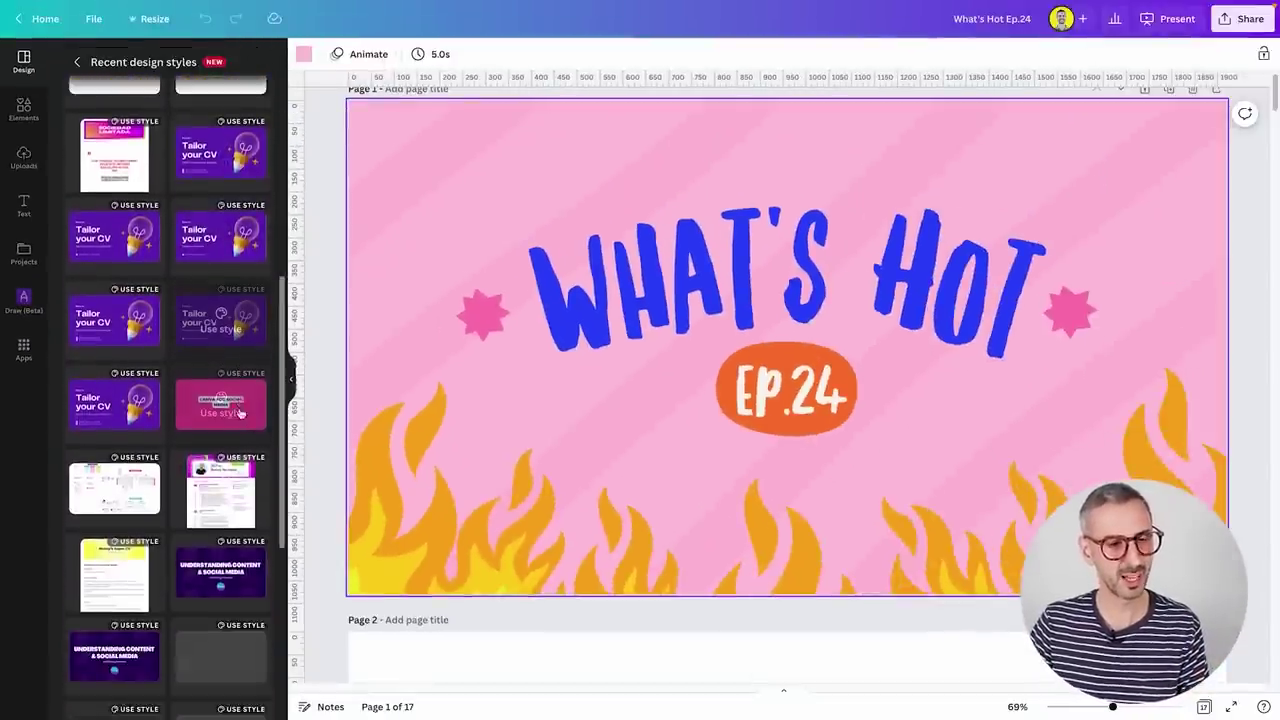
scroll(226, 450, "down", 1)
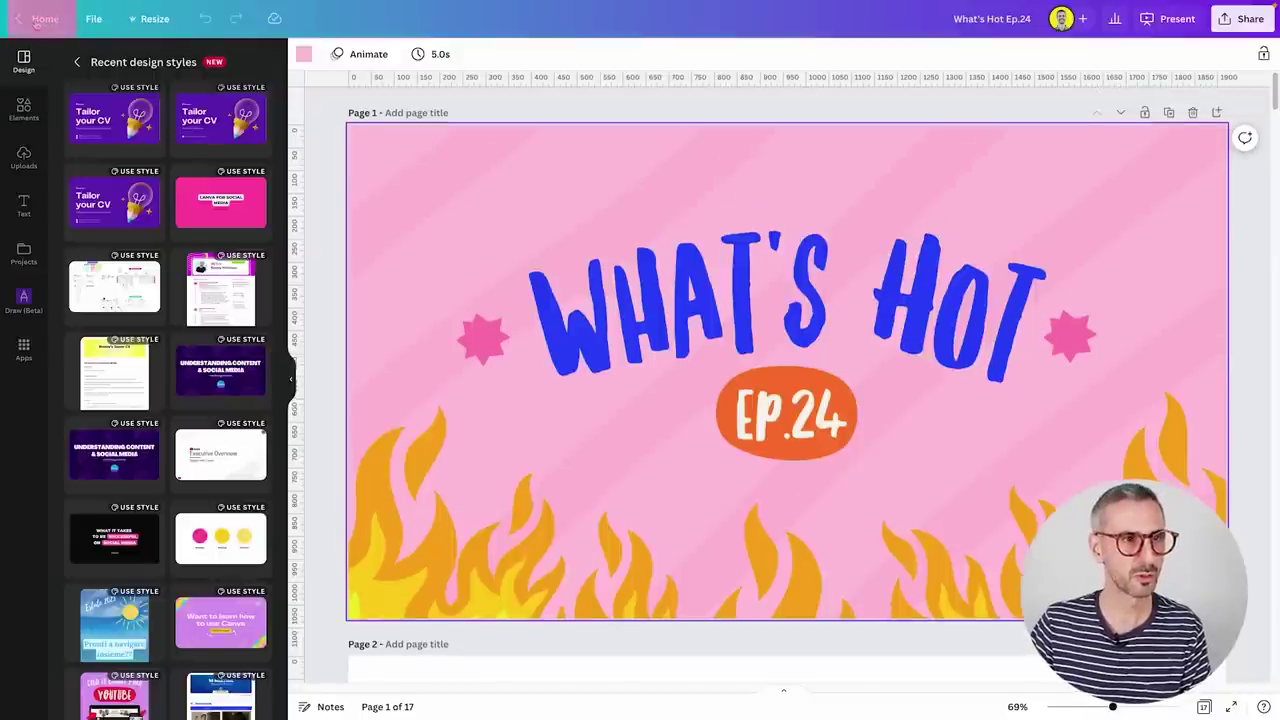
Step: Return to the home page and open the Purple Retro Diagonal Photos Annual Sale Instagram Post from the recent designs
left_click(38, 20)
scroll(330, 487, "down", 3)
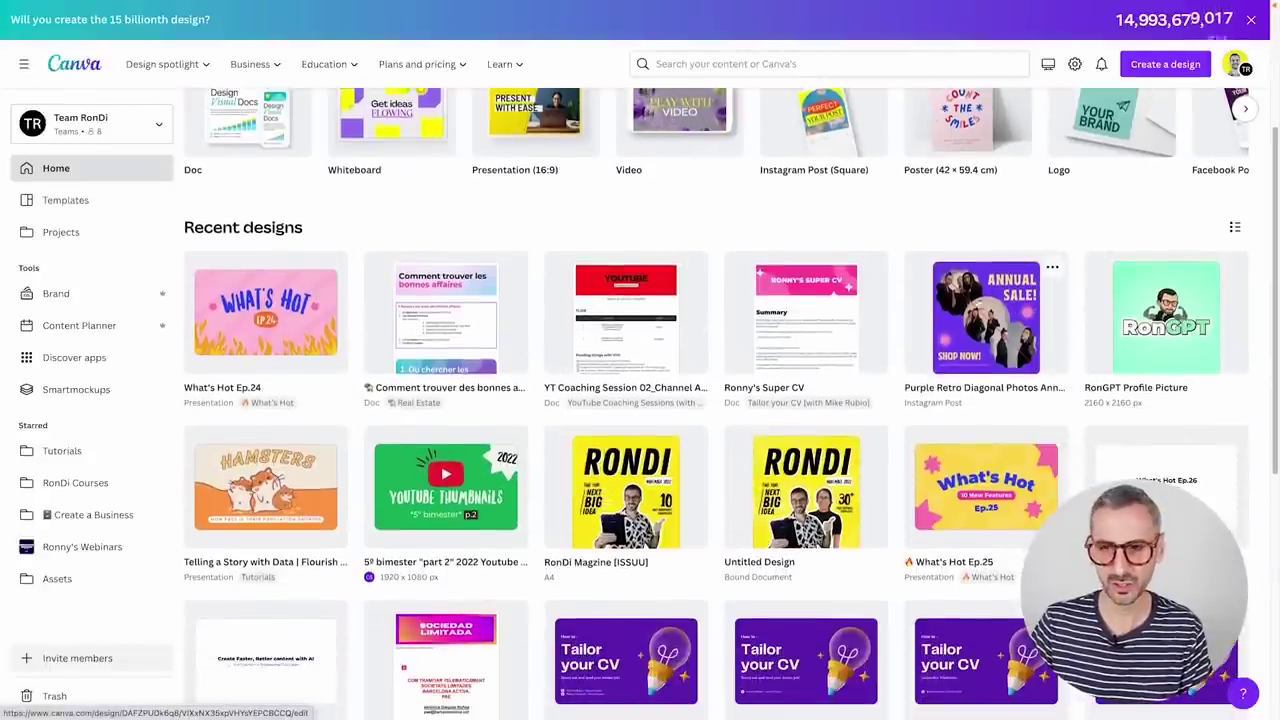
left_click(975, 302)
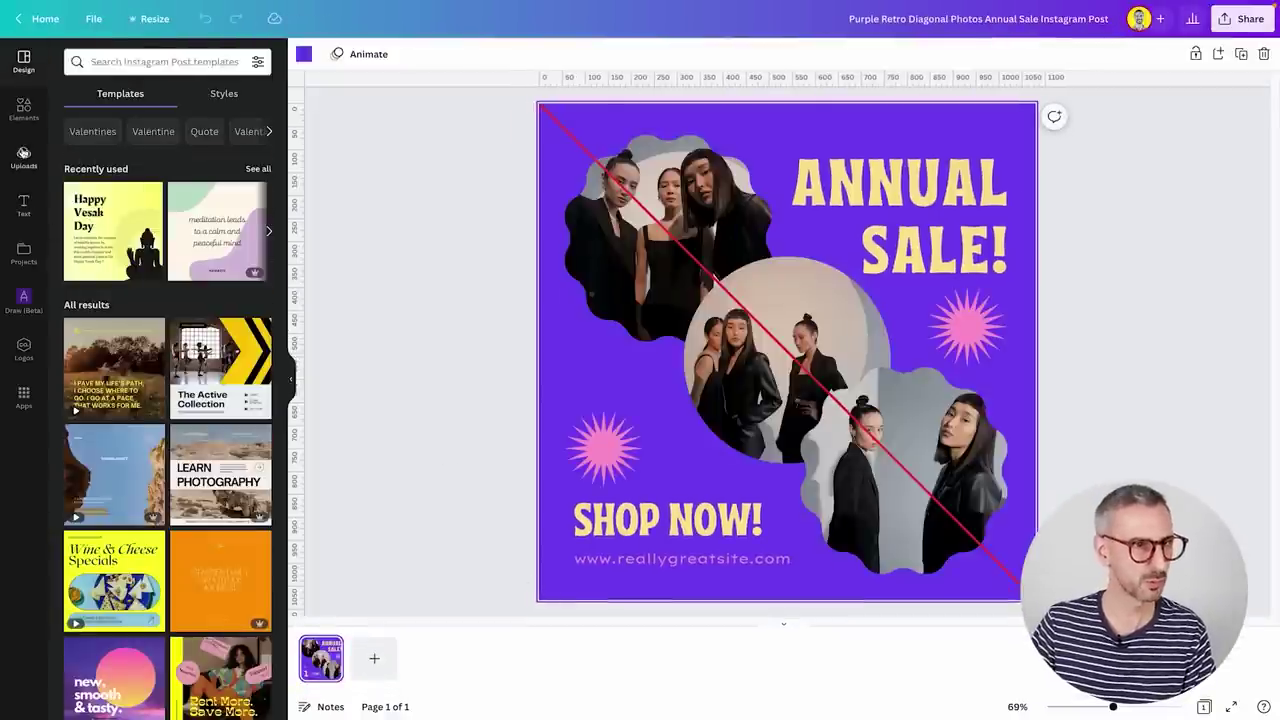
Step: Apply the style of the recent What's Hot design to the Annual Sale post and shuffle the style
left_click(224, 93)
mouse_move(112, 450)
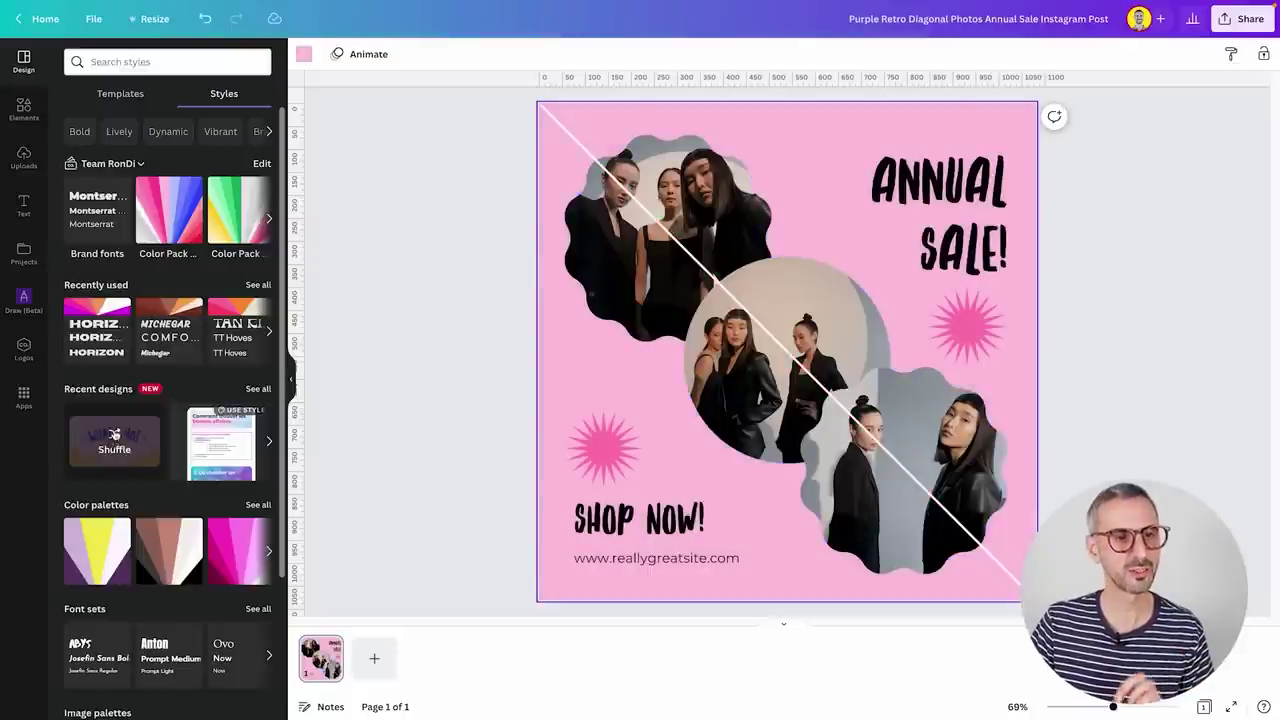
left_click(116, 438)
left_click(116, 438)
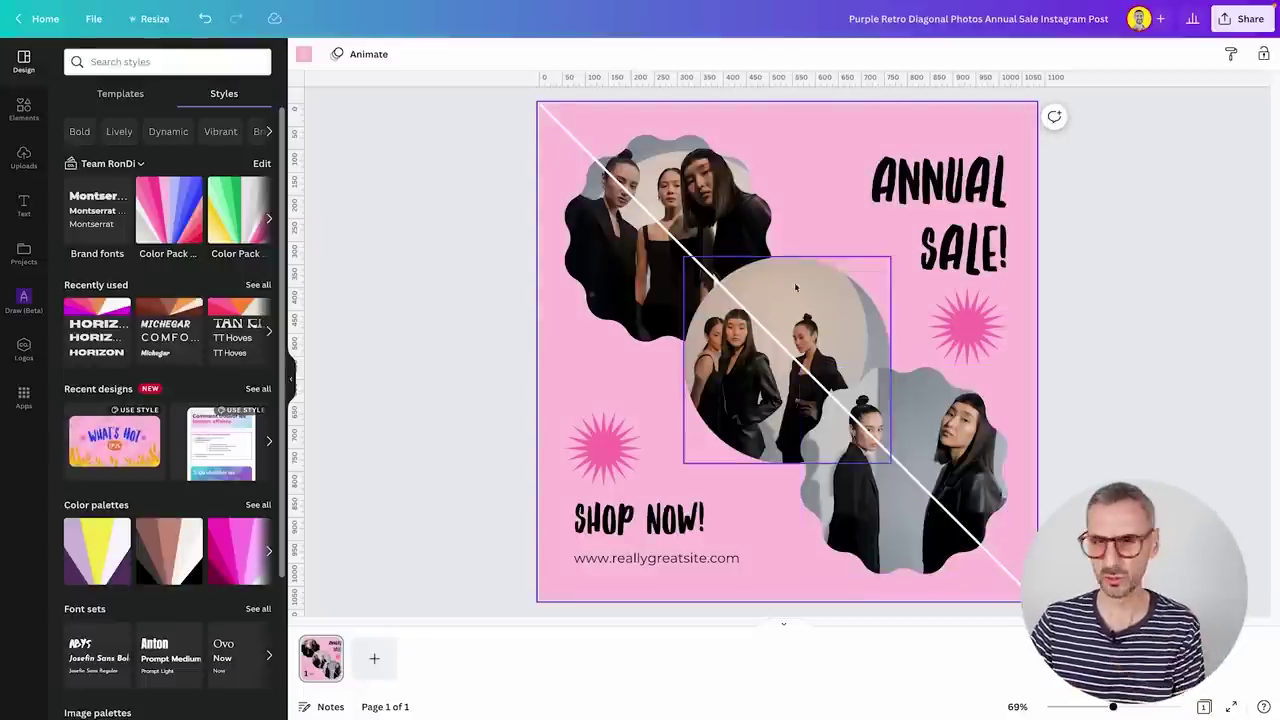
mouse_move(158, 433)
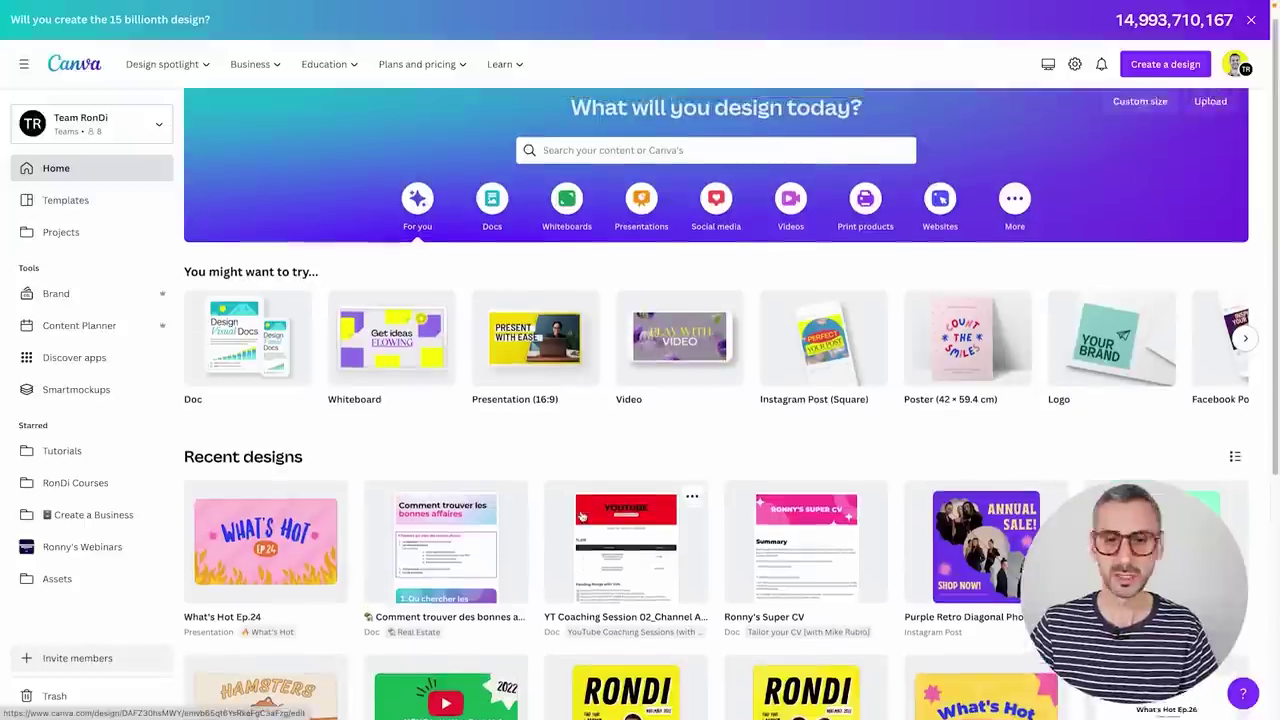
Step: Find the Telling a Story with Data presentation among the recent designs on the home page and open it
scroll(632, 505, "down", 5)
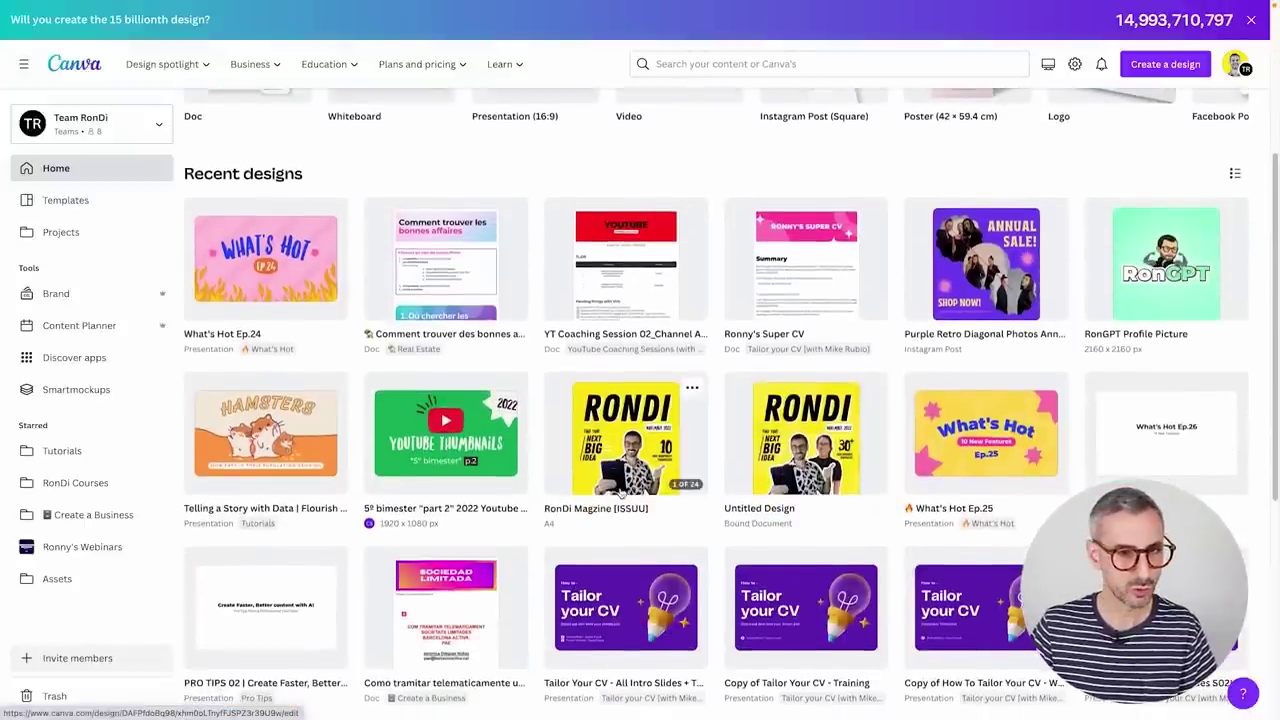
scroll(300, 440, "down", 1)
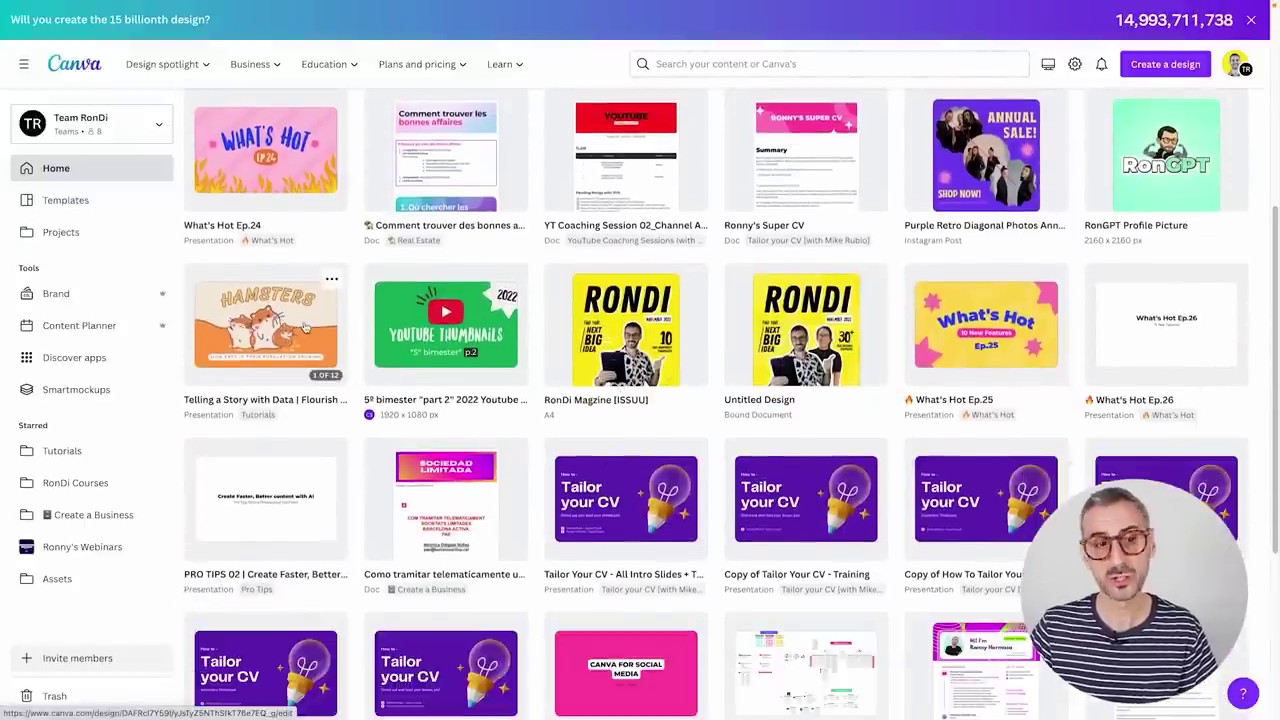
left_click(305, 327)
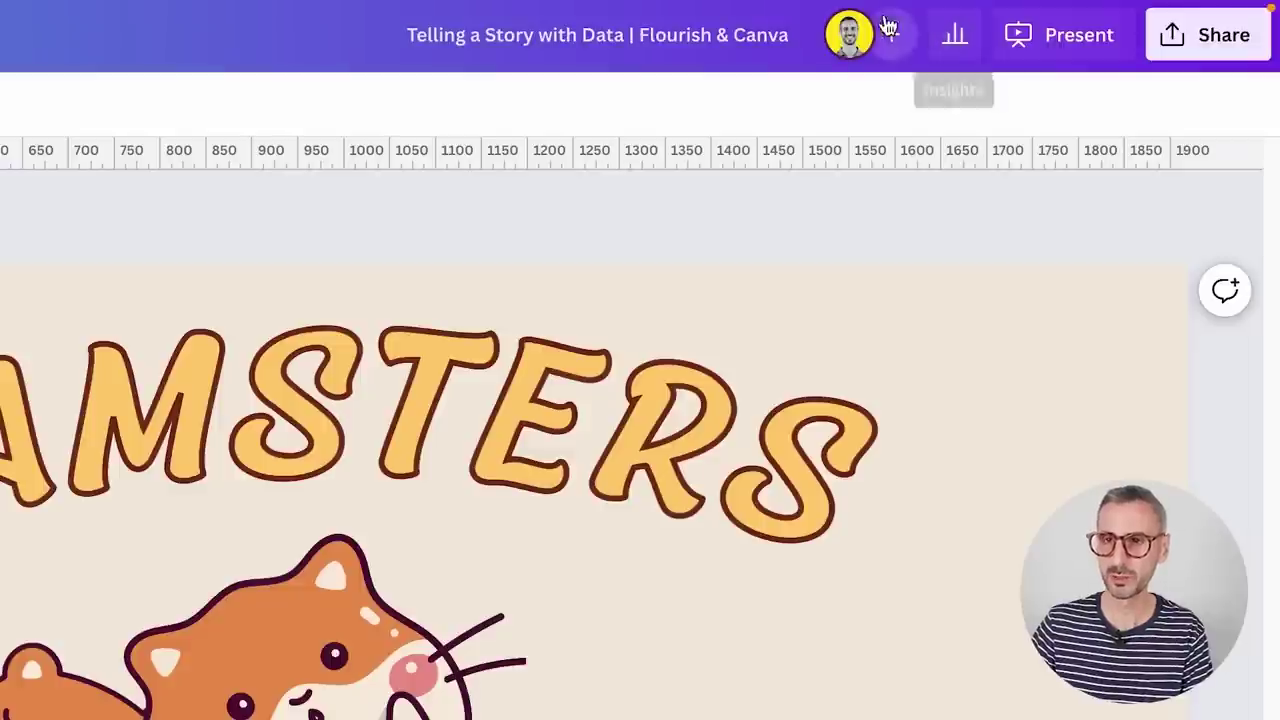
Step: Open the presentation's Insights and review the Views, Engagement, Unique links and Social media sections
left_click(956, 38)
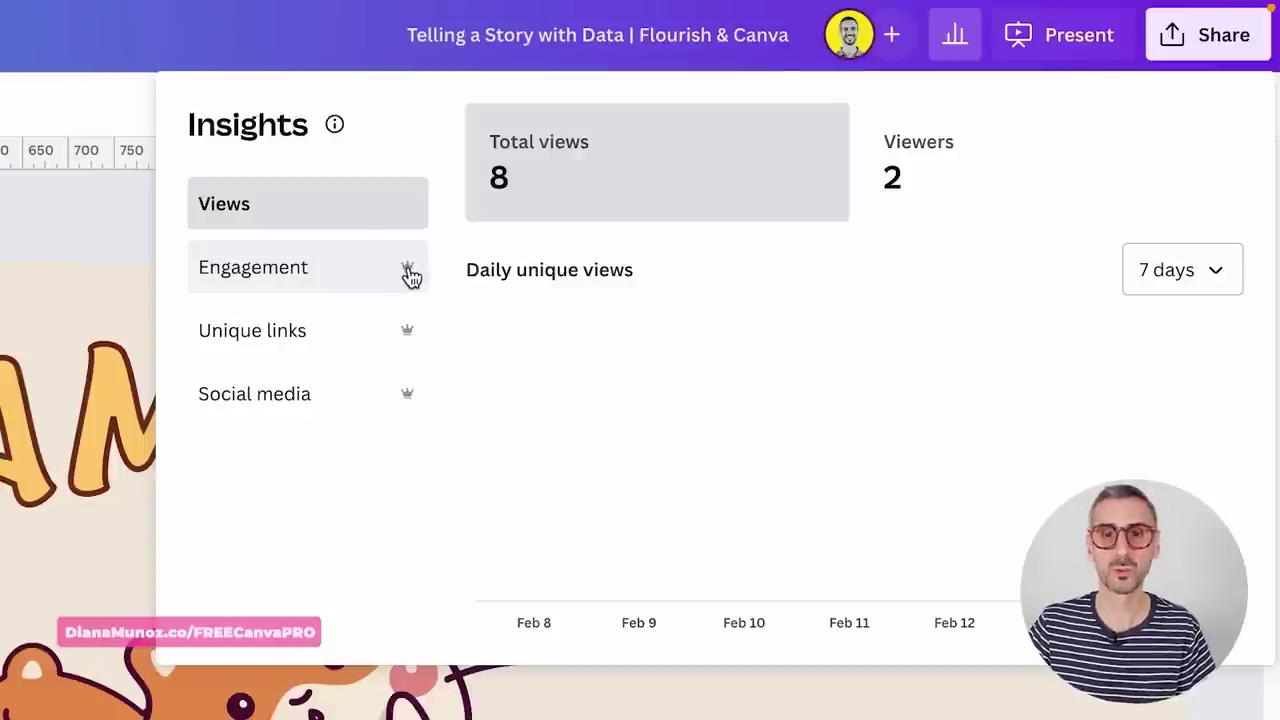
left_click(343, 278)
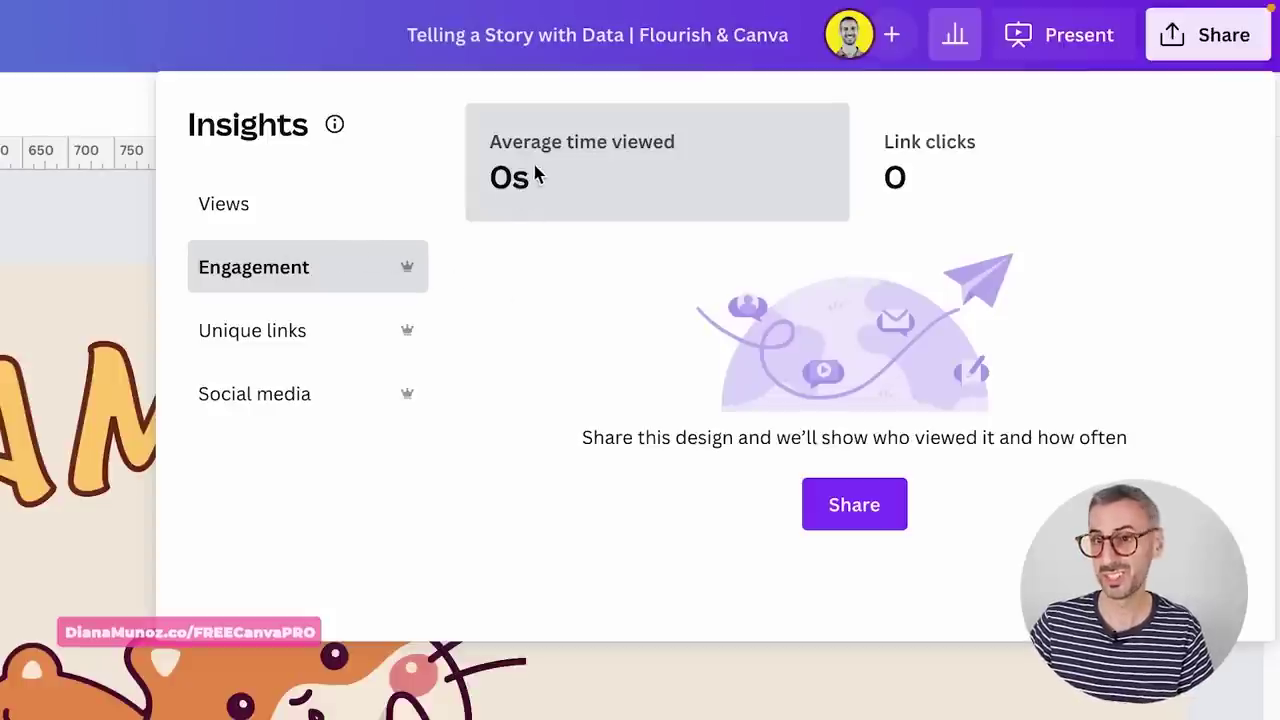
left_click(262, 334)
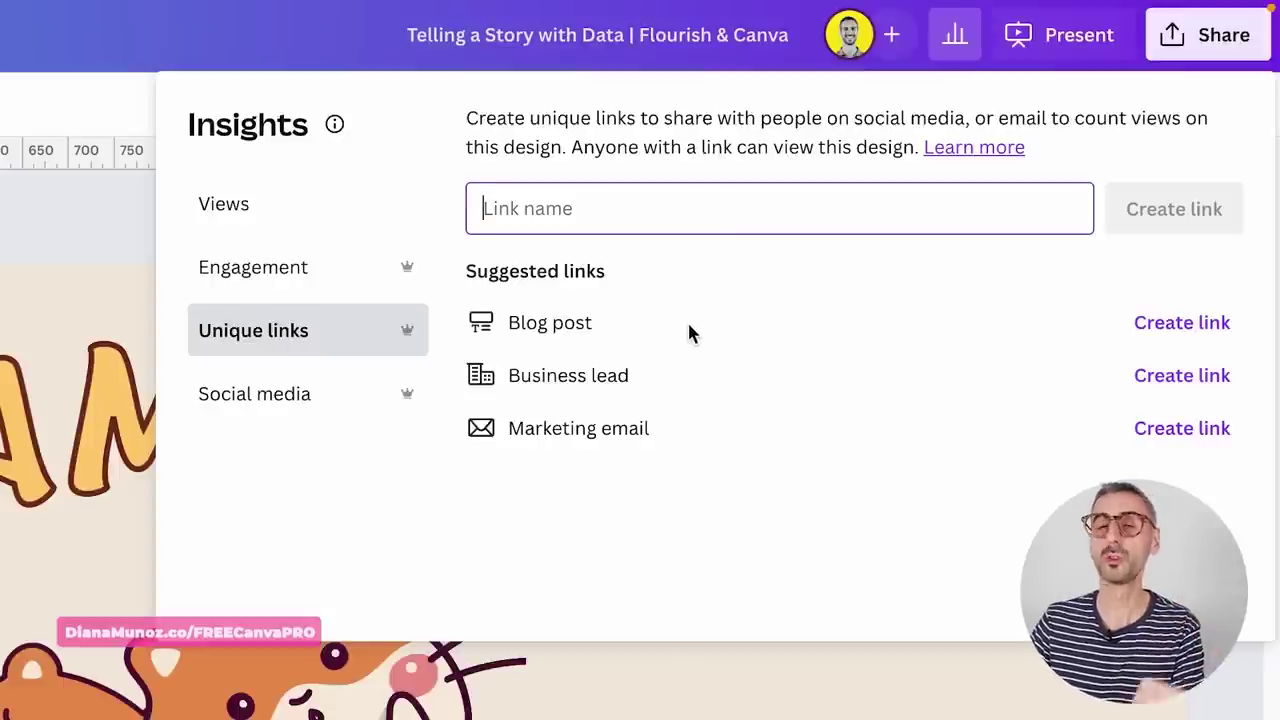
left_click(303, 394)
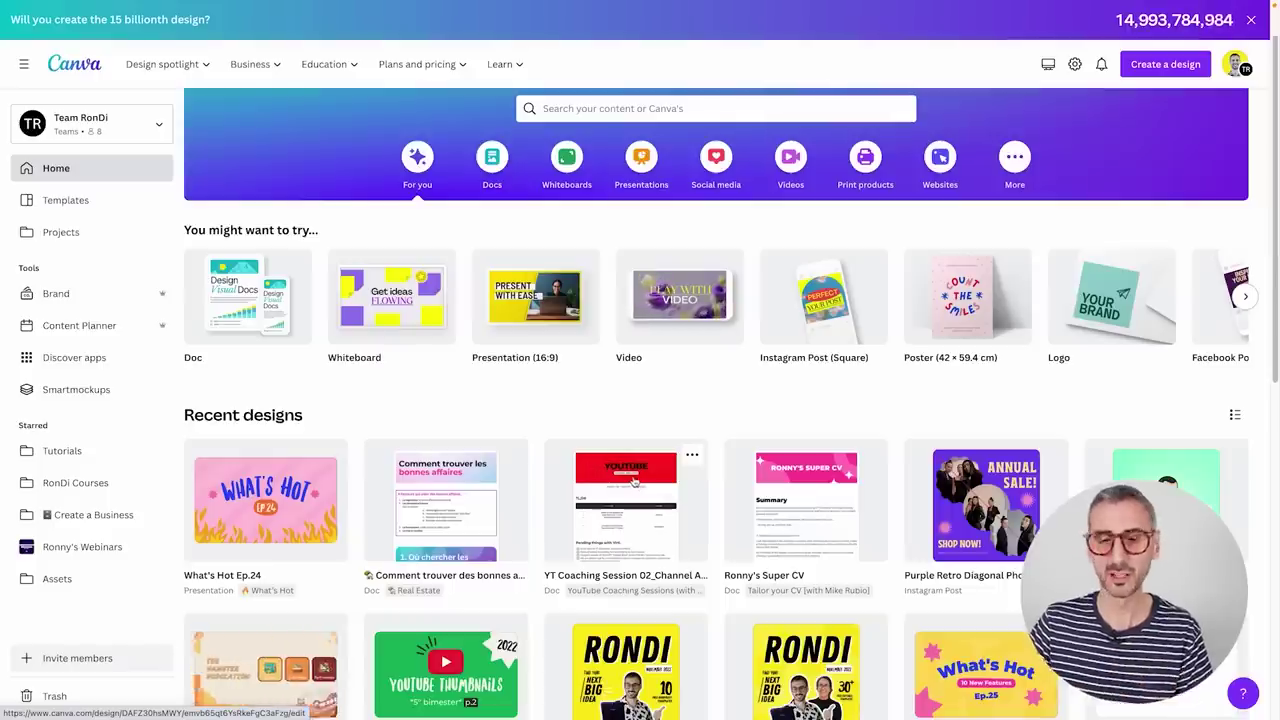
Step: Open the Move to folder options for the Super CV doc among the recent designs
scroll(840, 497, "down", 1)
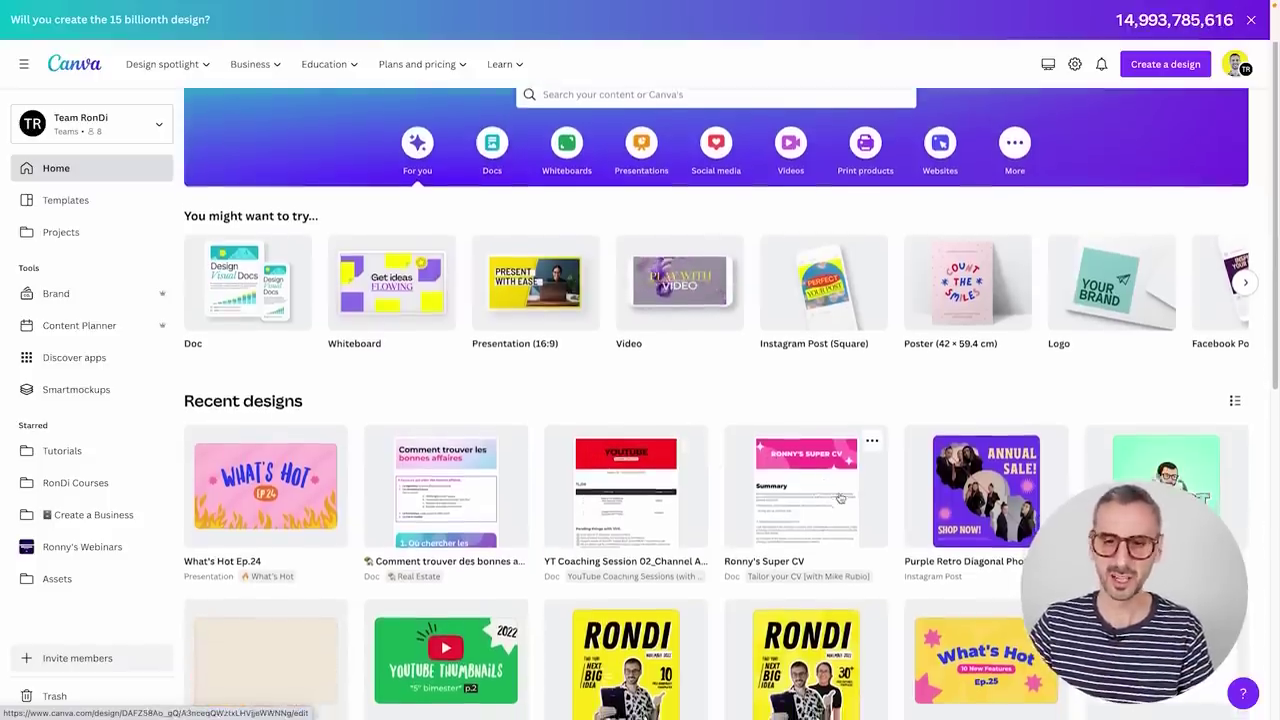
scroll(840, 497, "down", 1)
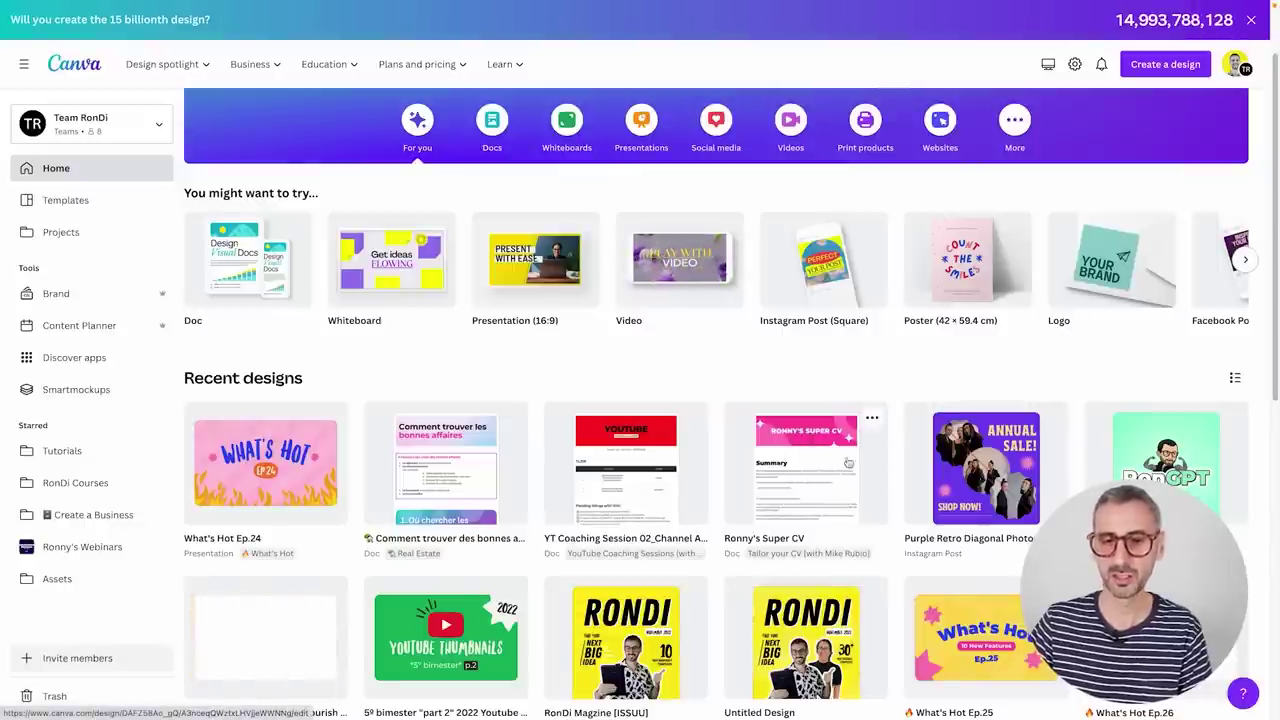
left_click(872, 417)
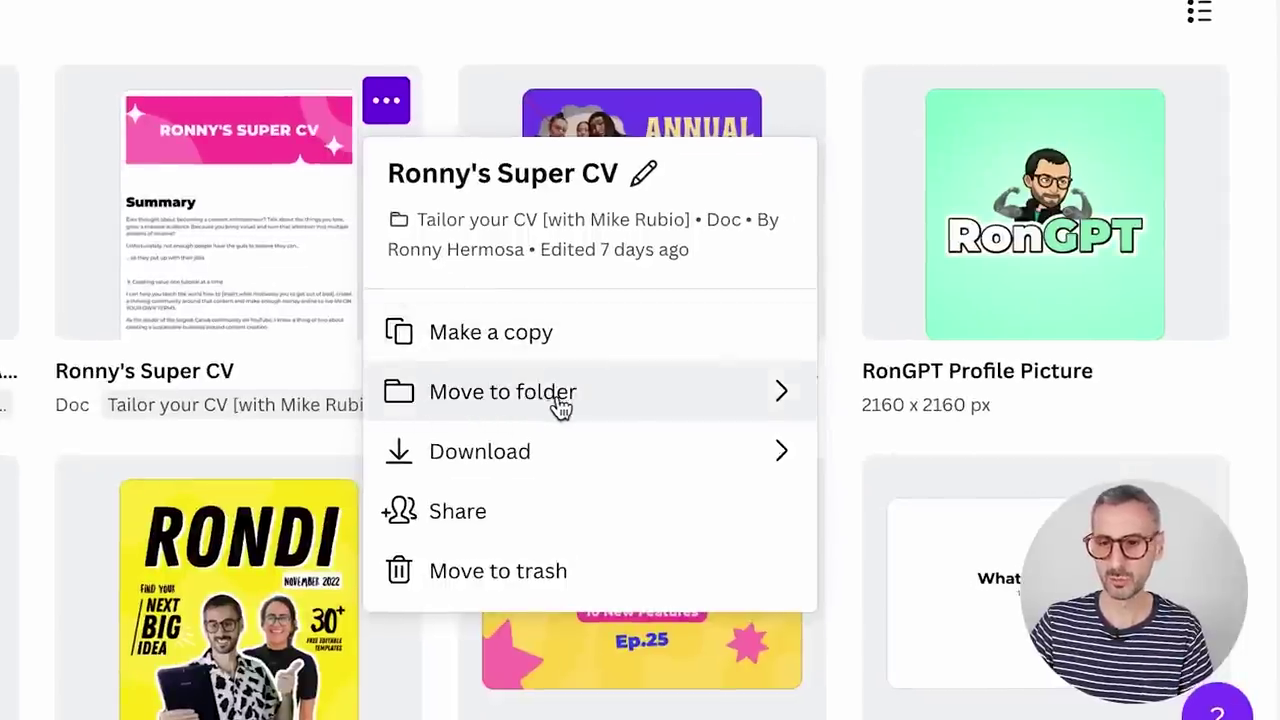
left_click(637, 400)
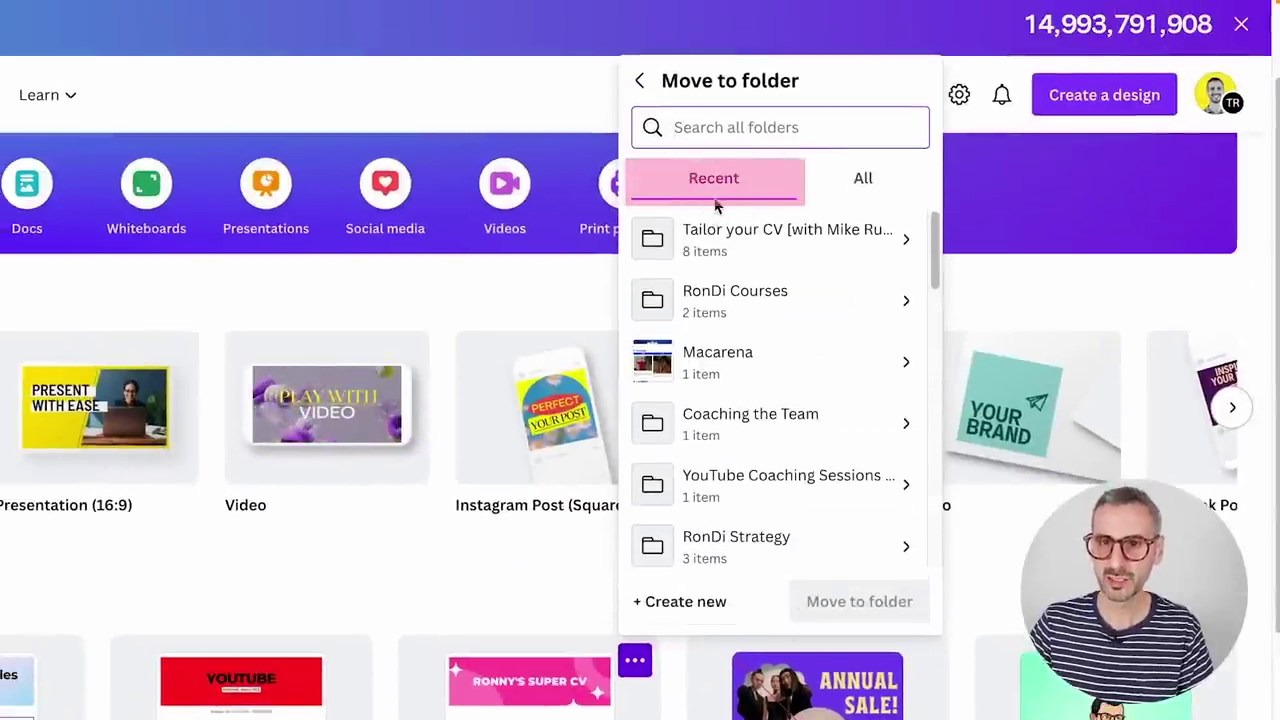
Step: Browse the destination folders for the doc, looking through Your Projects among all folders and through the recent folders
left_click(863, 180)
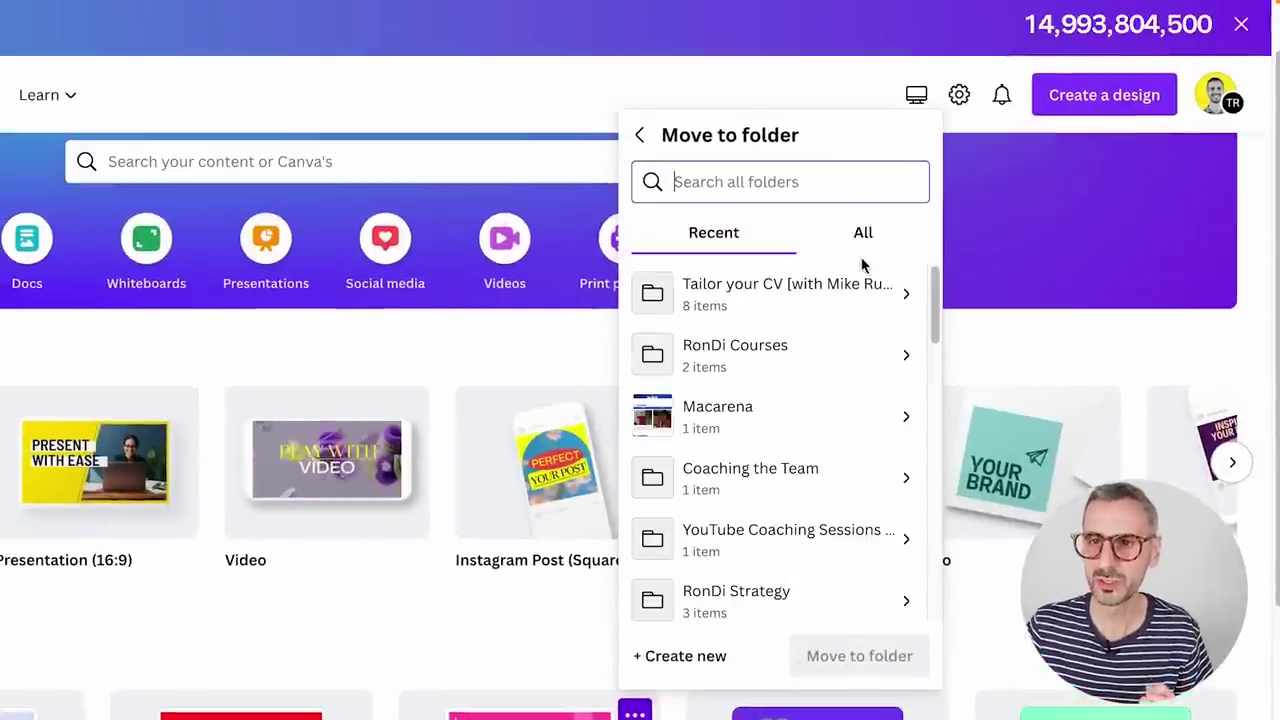
left_click(863, 232)
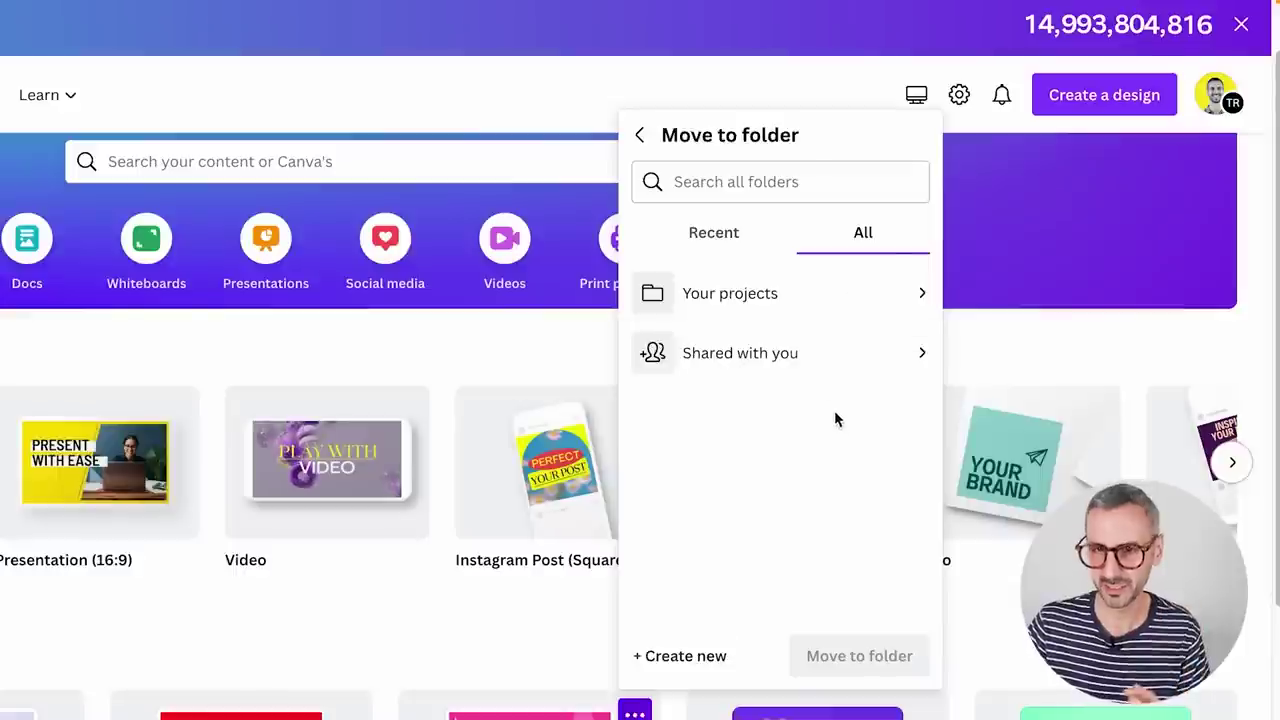
left_click(735, 308)
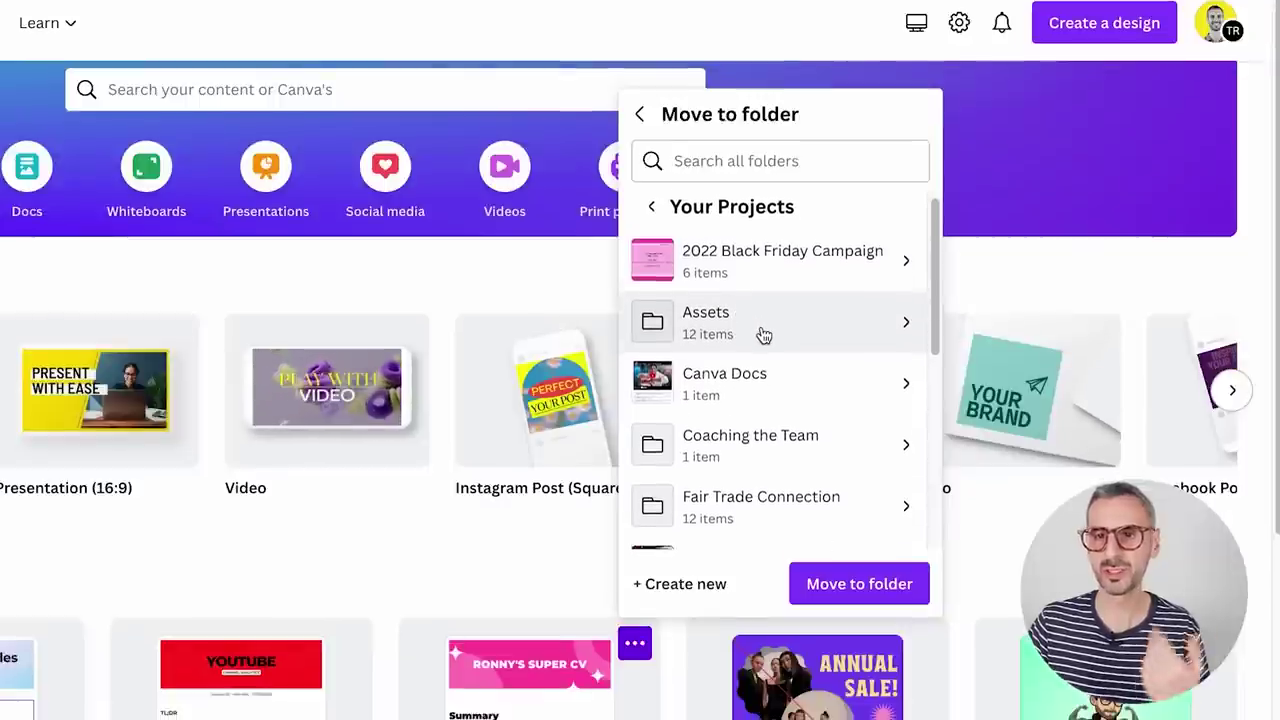
scroll(764, 335, "down", 3)
scroll(758, 390, "down", 1)
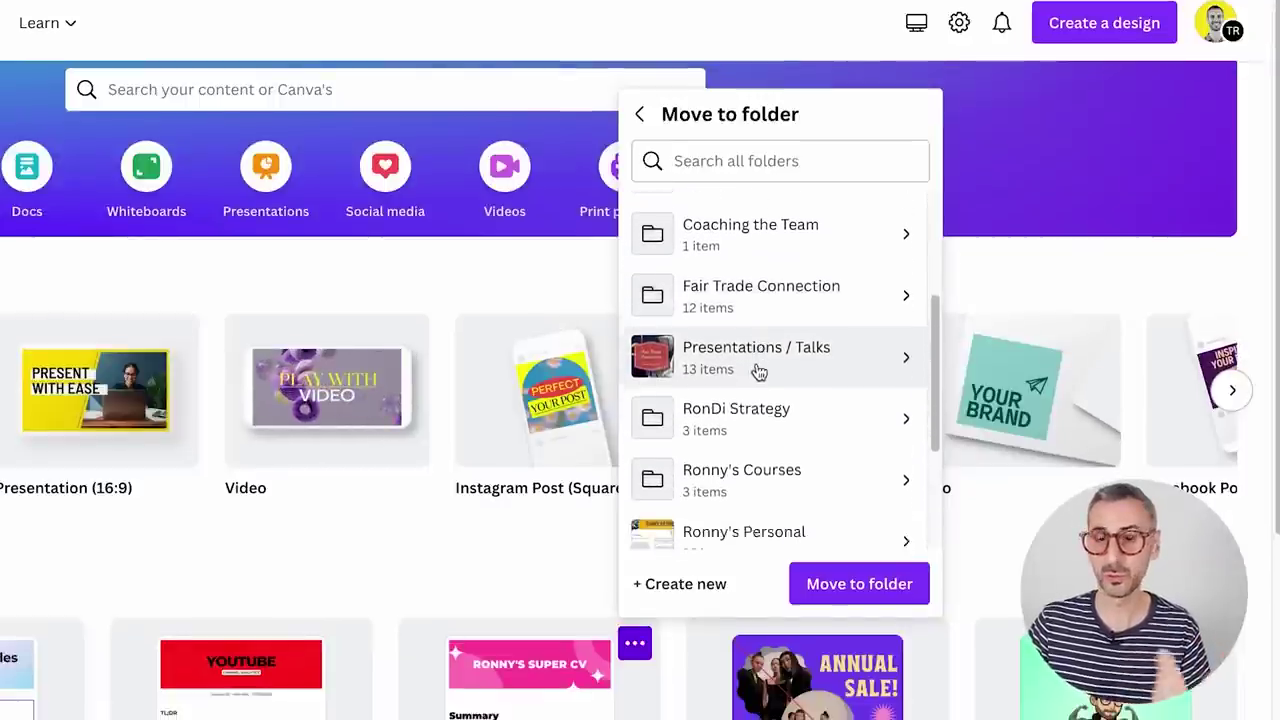
scroll(760, 372, "down", 5)
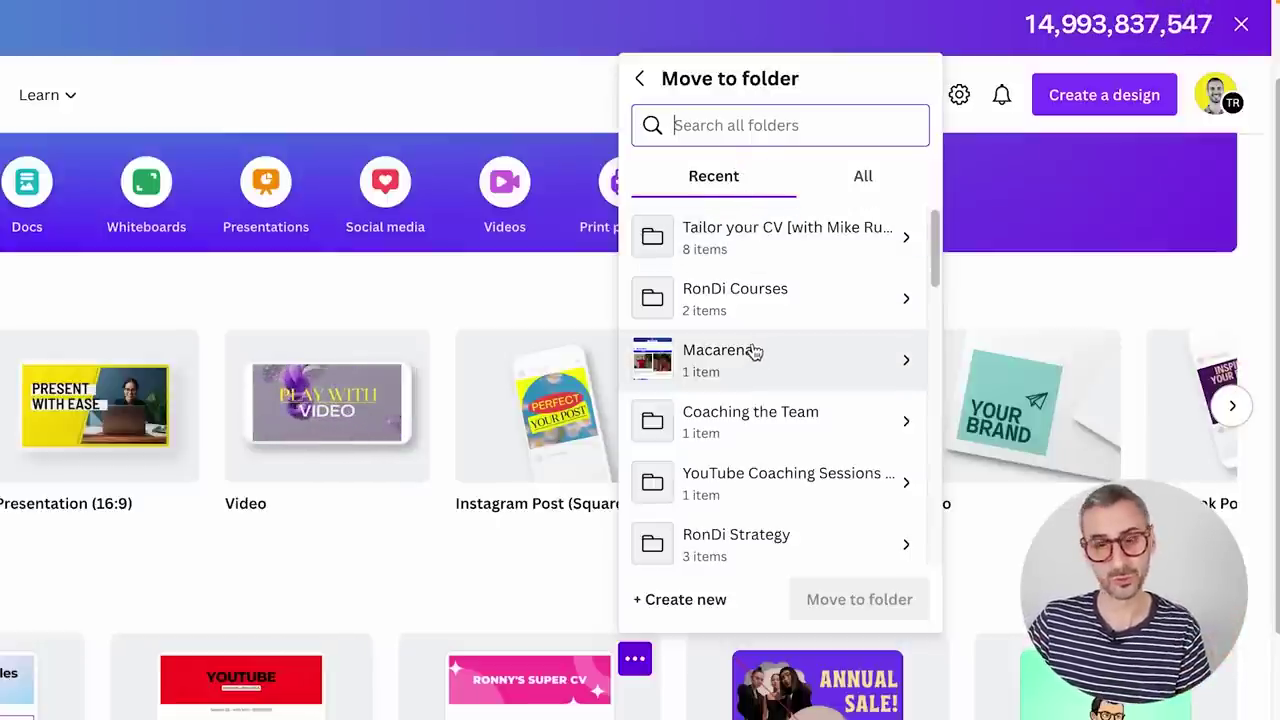
scroll(751, 360, "down", 1)
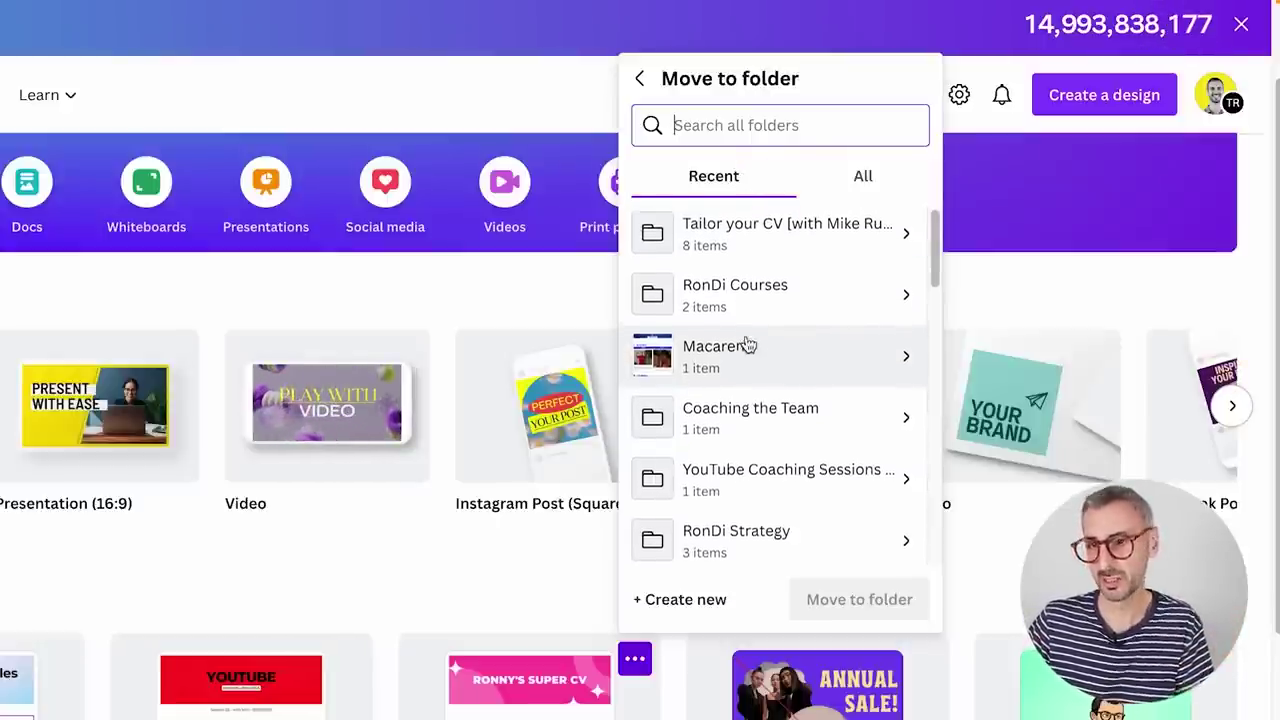
scroll(738, 335, "up", 1)
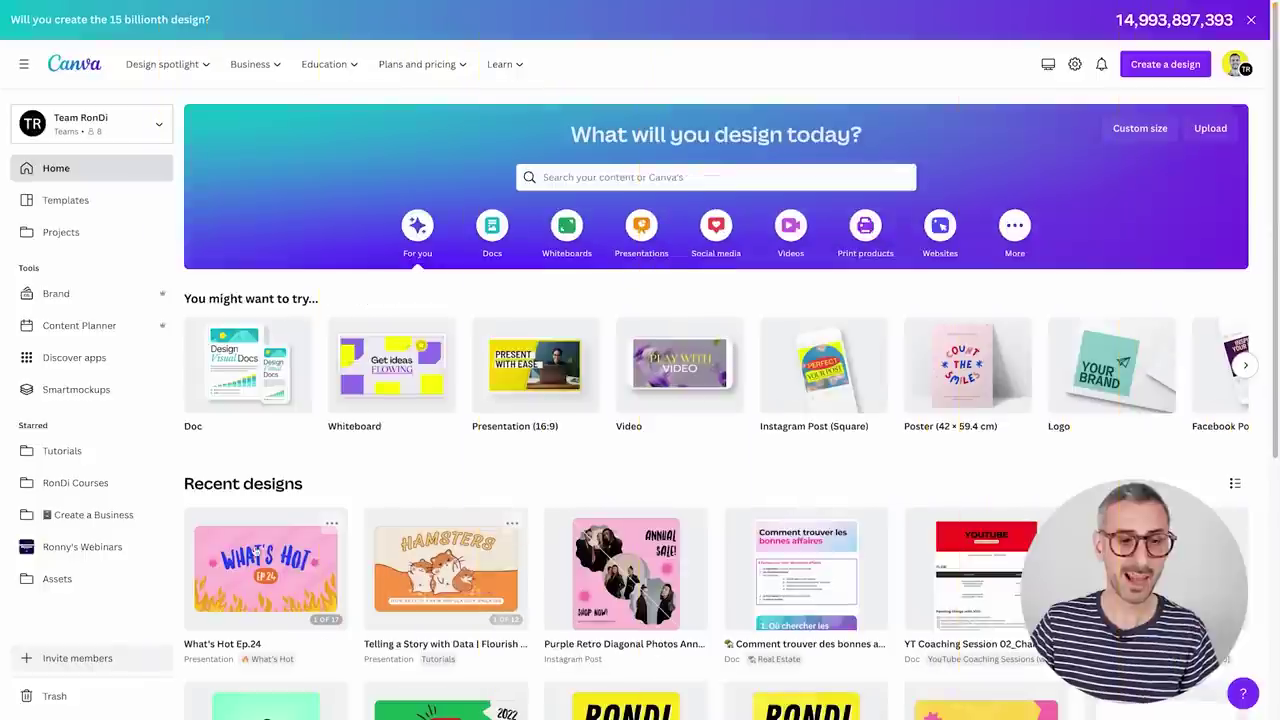
Step: Open the What's Hot Ep.24 presentation and launch the Text to Image app in it
left_click(254, 549)
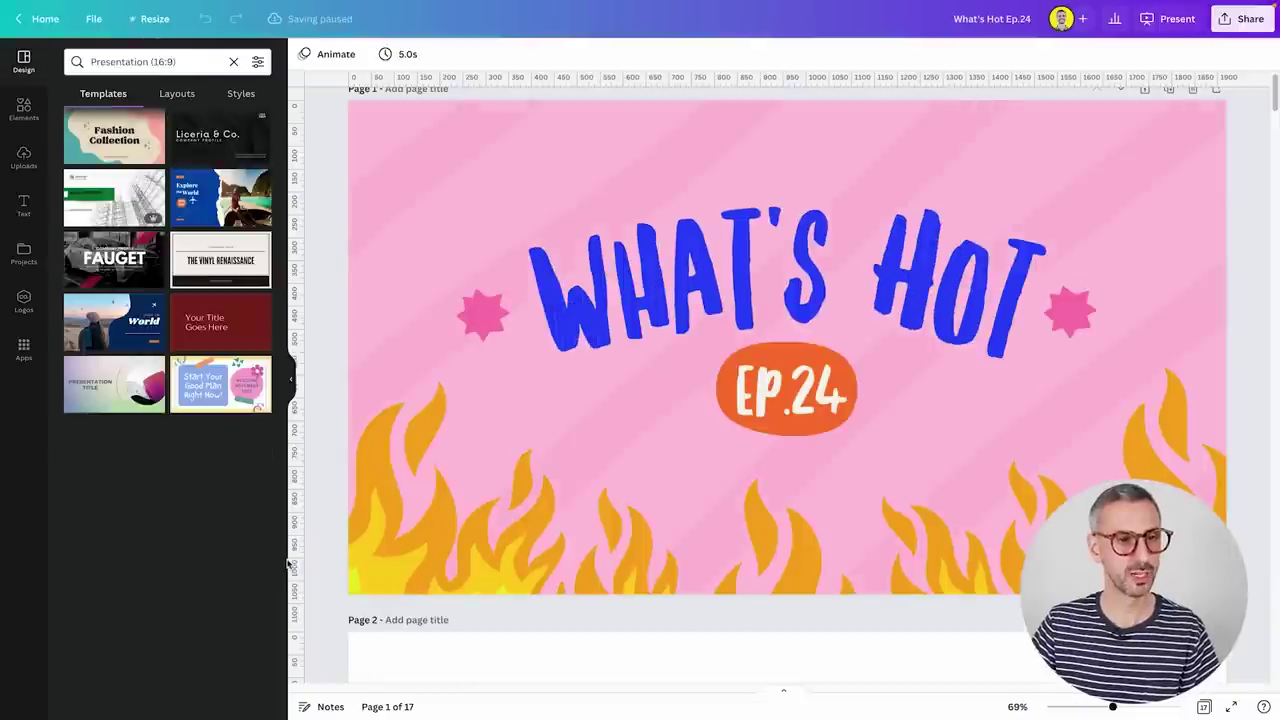
left_click(24, 350)
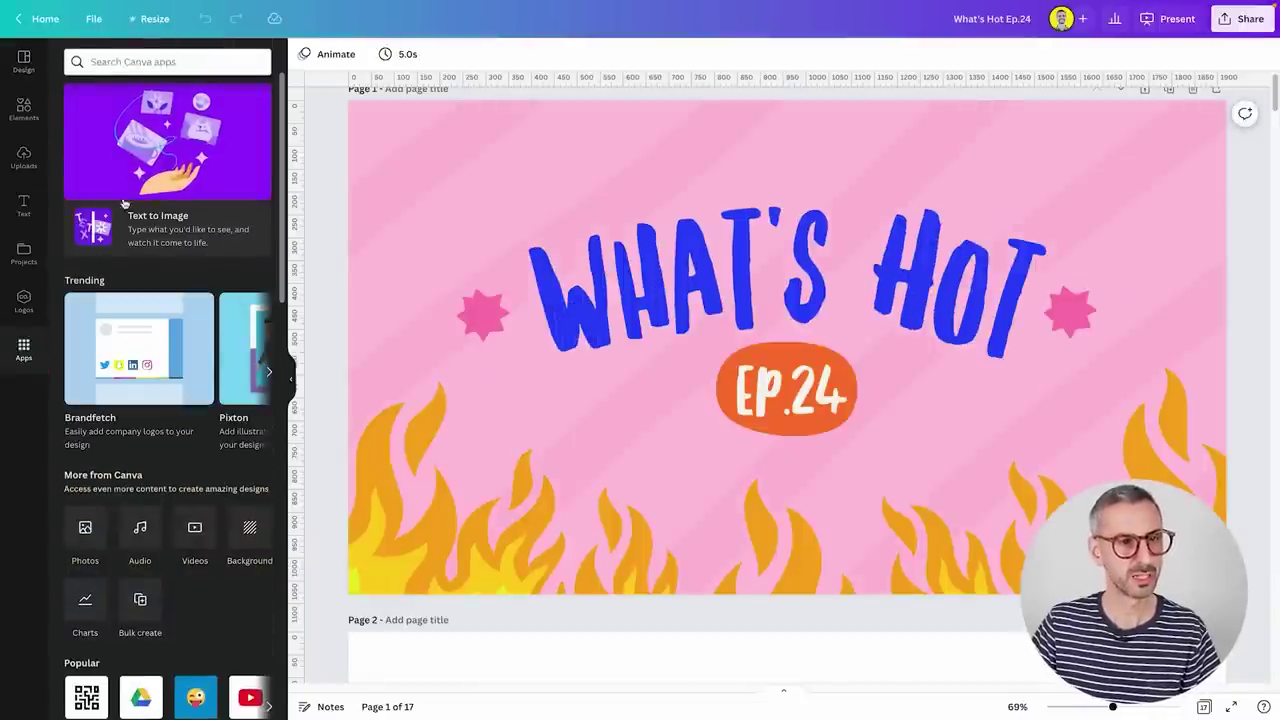
left_click(229, 160)
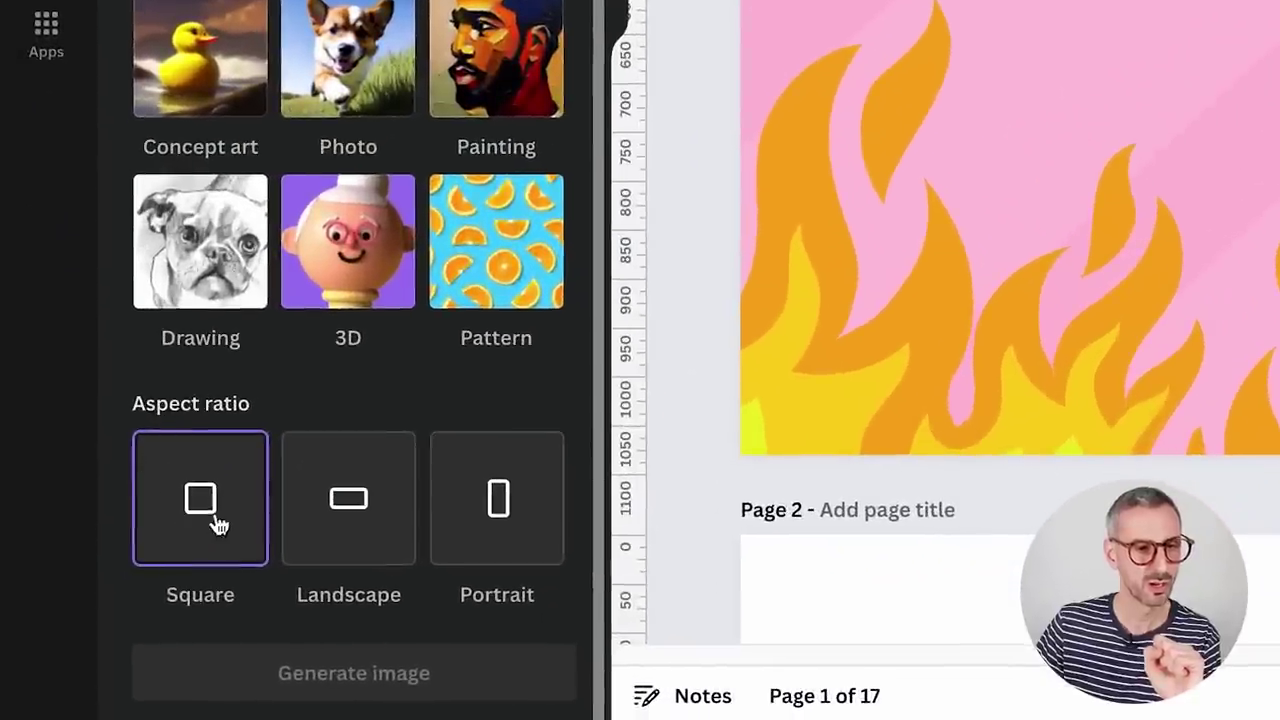
Step: Try the Landscape and Portrait aspect ratios for the image to generate
scroll(362, 208, "down", 1)
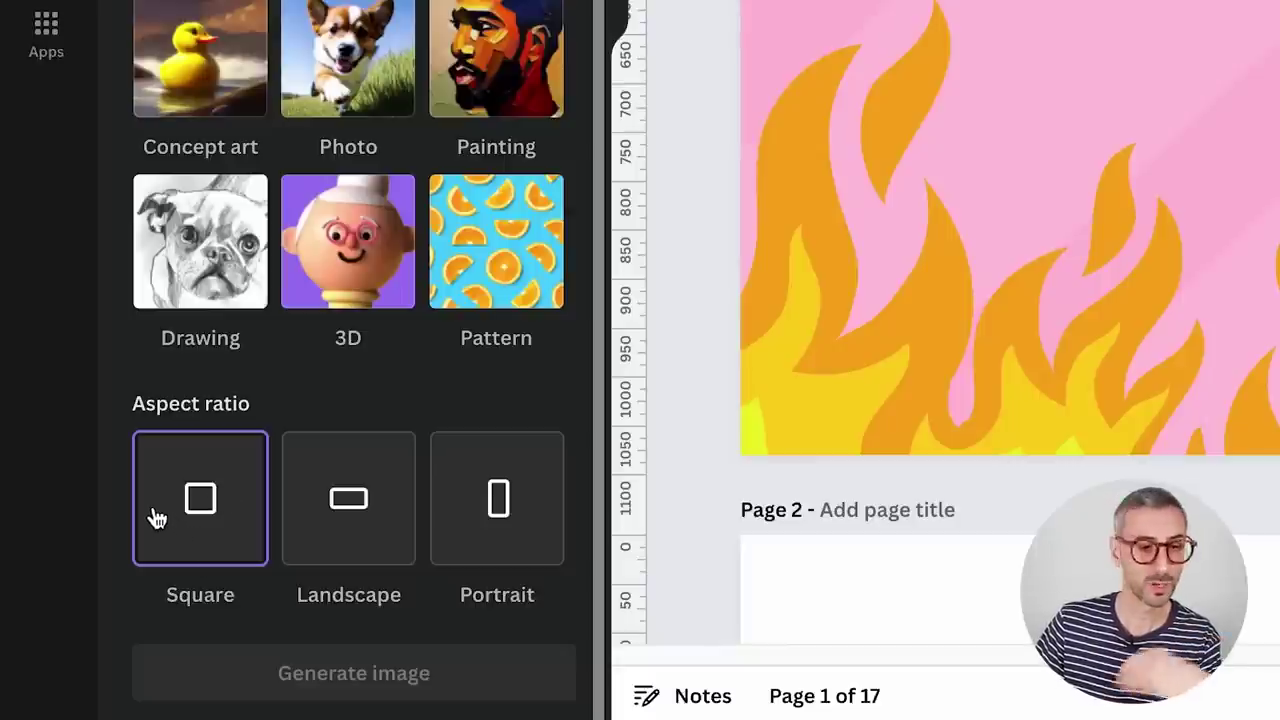
left_click(341, 540)
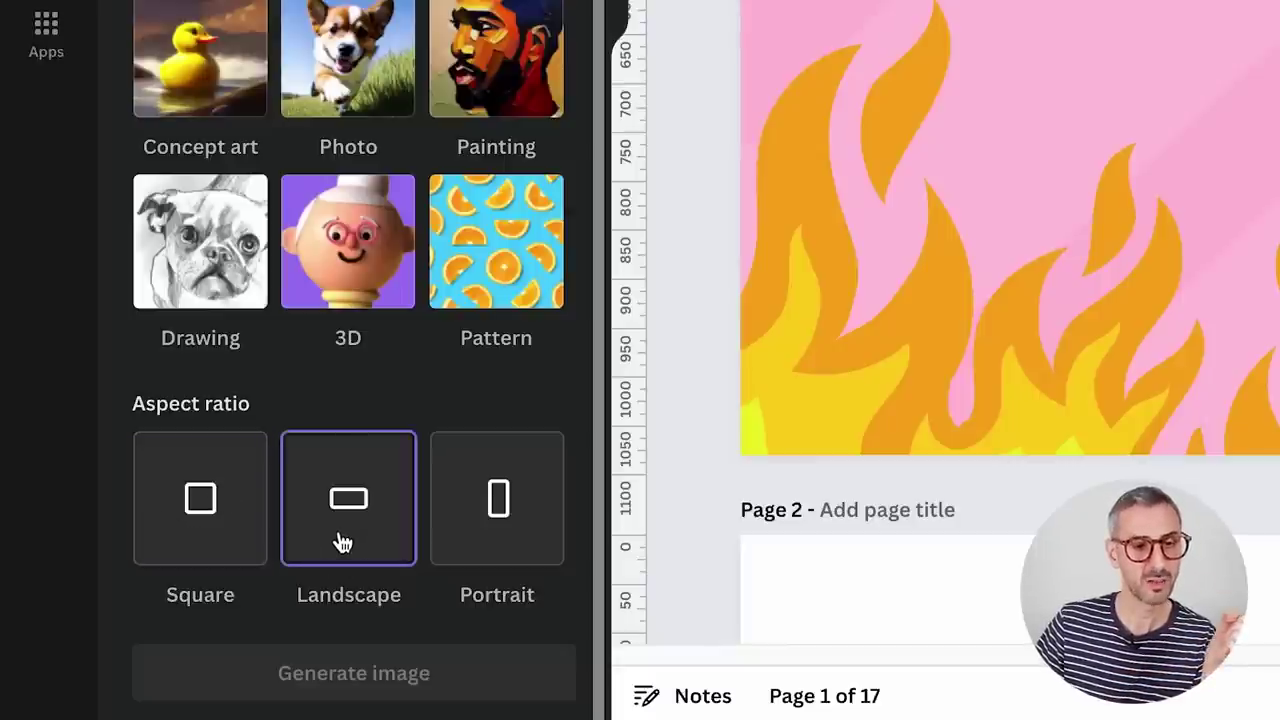
left_click(515, 541)
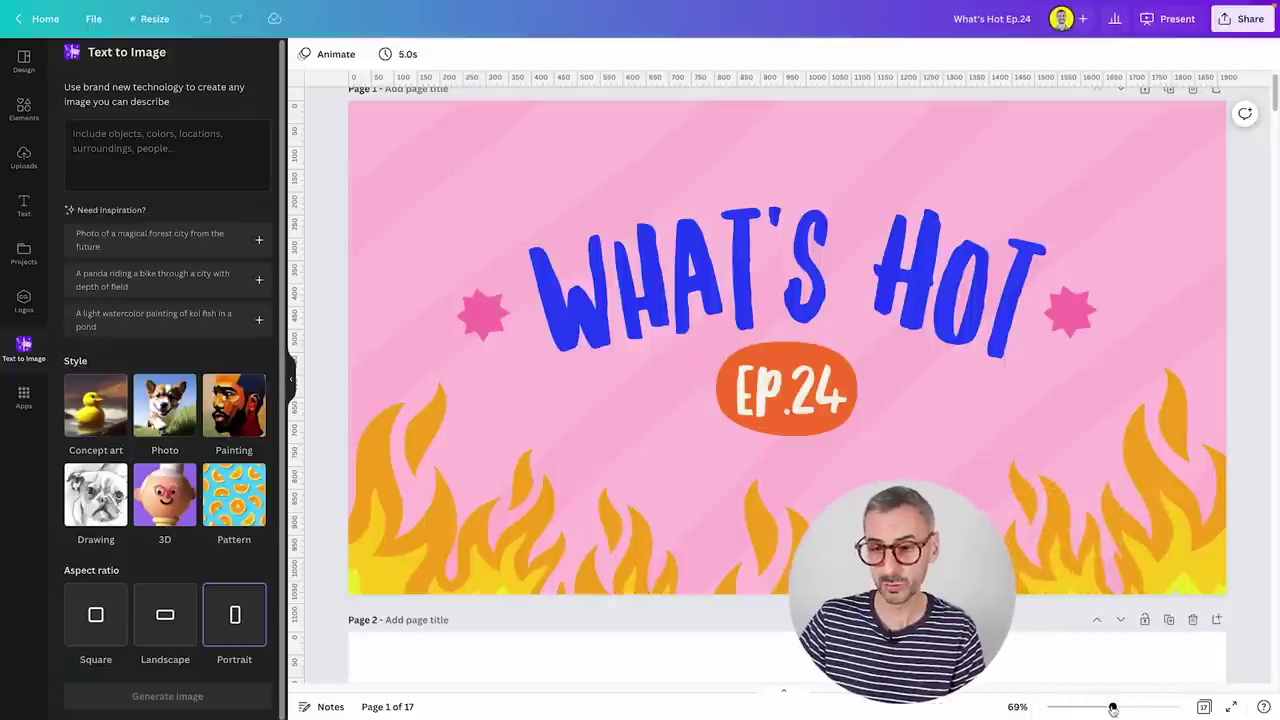
Step: Add two blank pages at the end of the presentation, after the End-screen page
left_click_drag(1112, 707, 1095, 707)
scroll(969, 559, "down", 15)
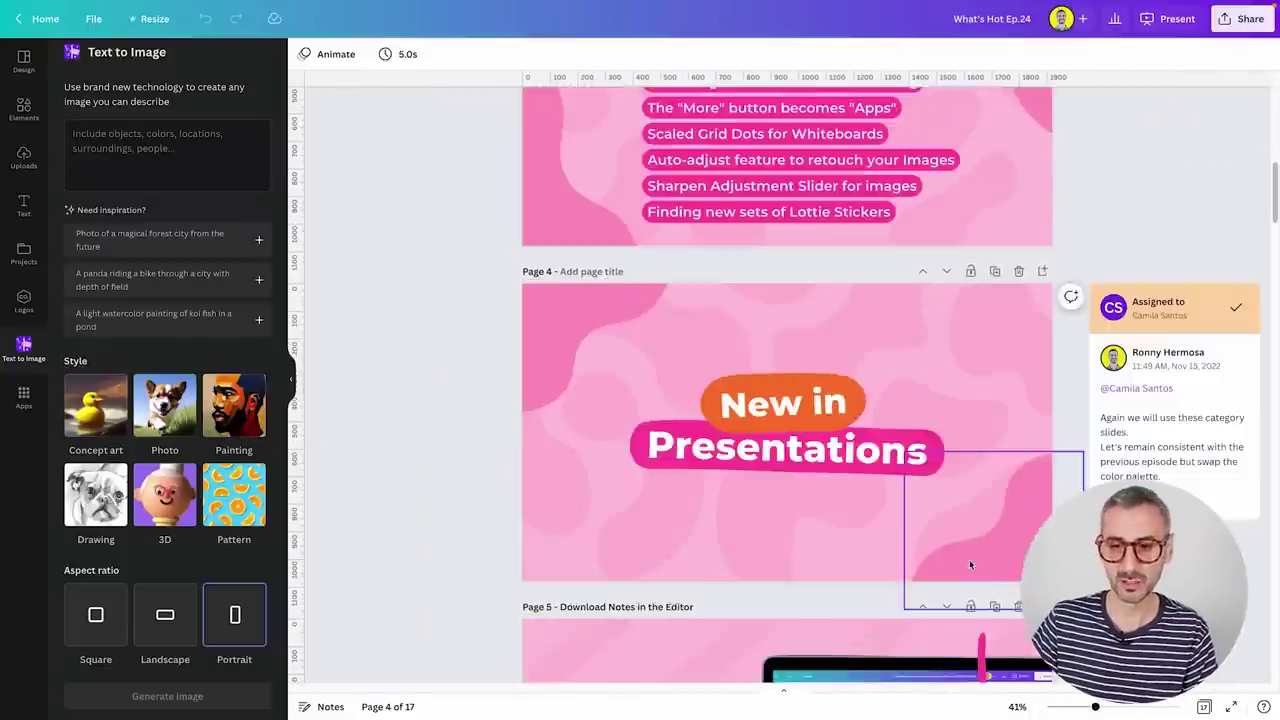
scroll(953, 561, "down", 20)
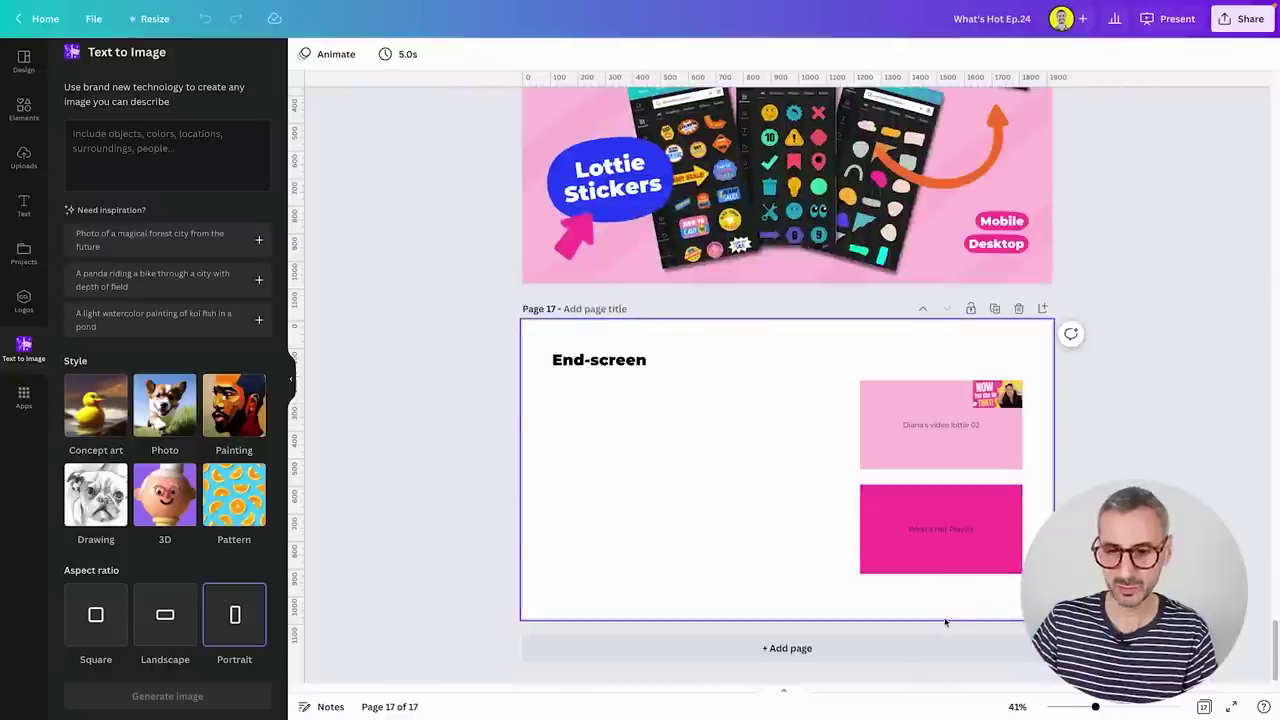
left_click(923, 645)
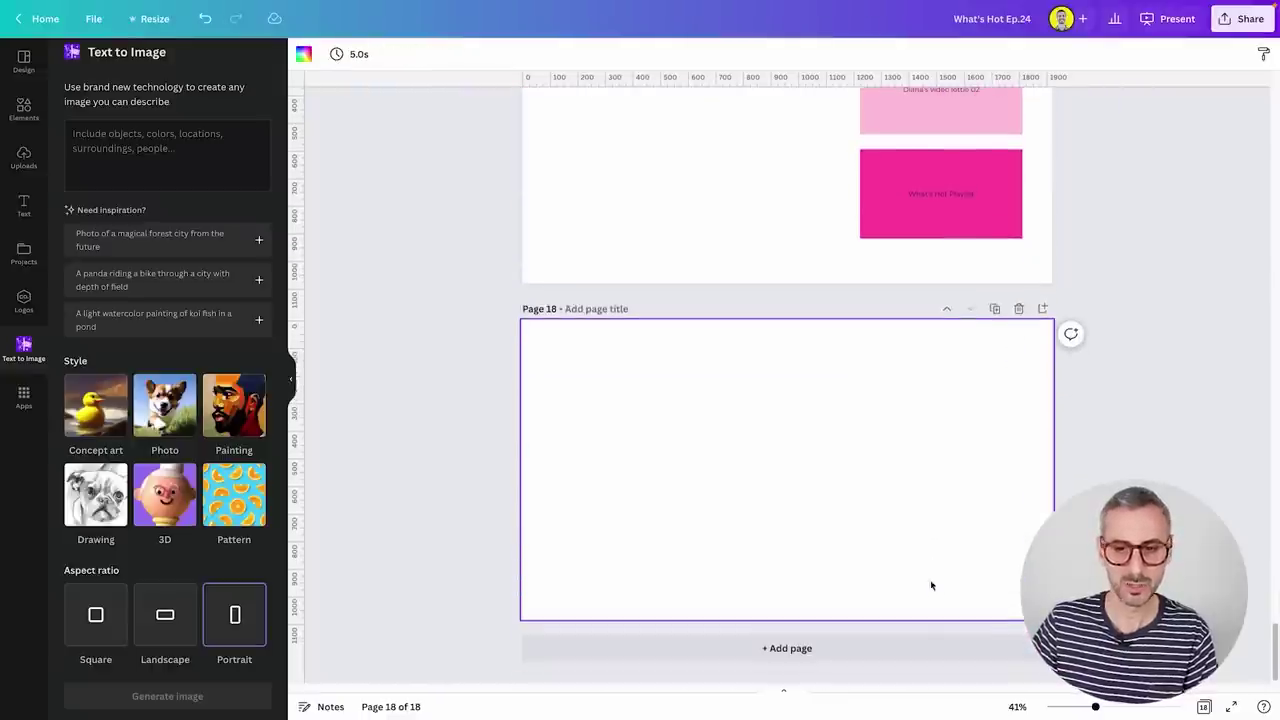
left_click(929, 646)
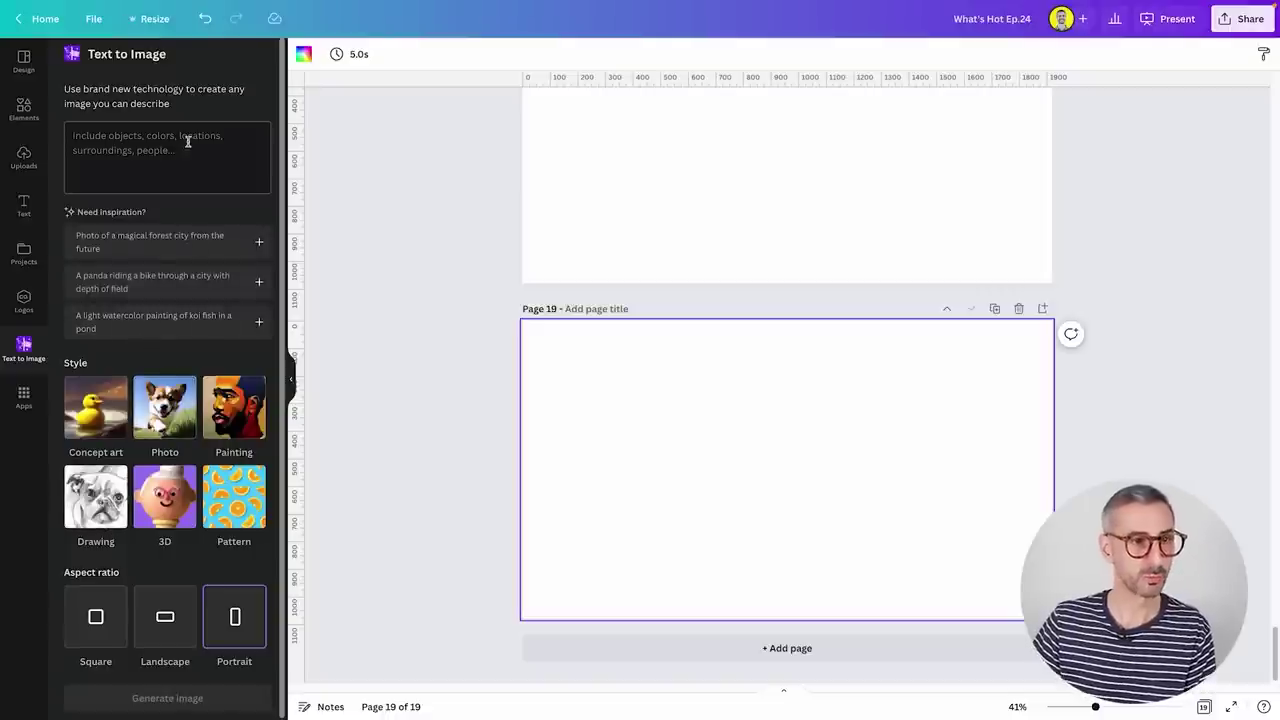
Step: Generate landscape Concept art images from the prompt "Youtuber with a beard at the zoo"
left_click(170, 645)
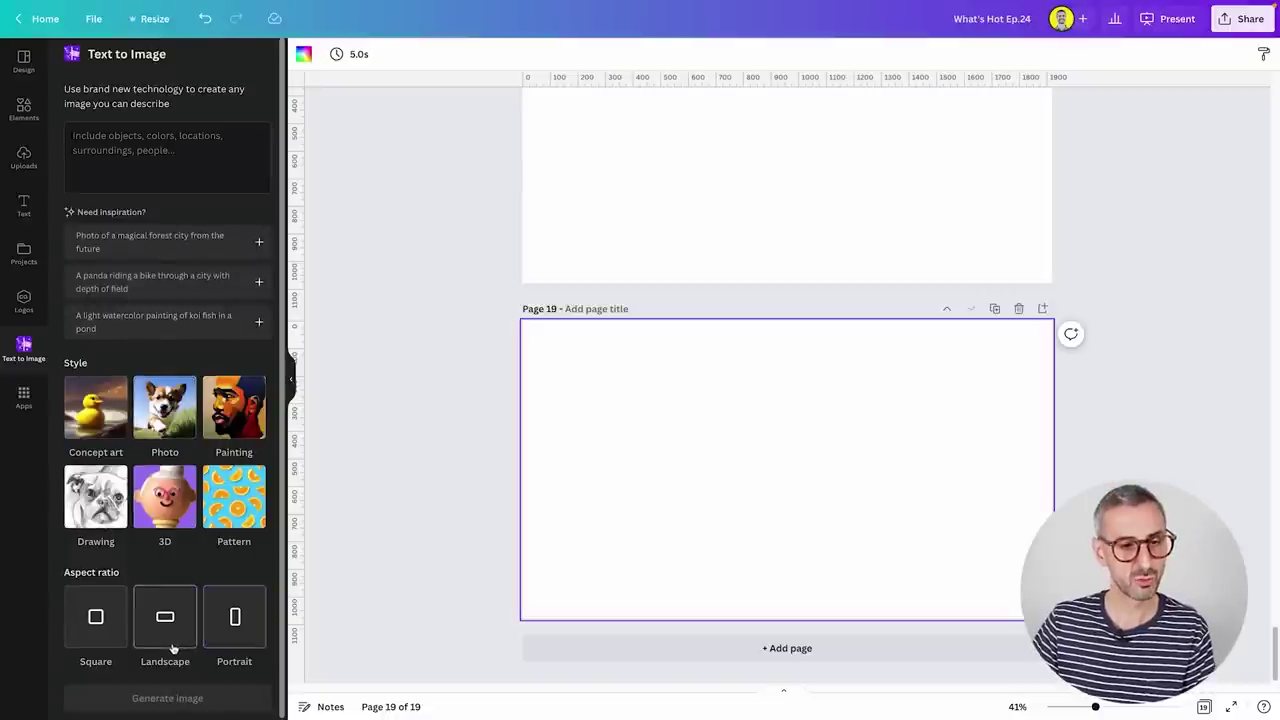
left_click(253, 189)
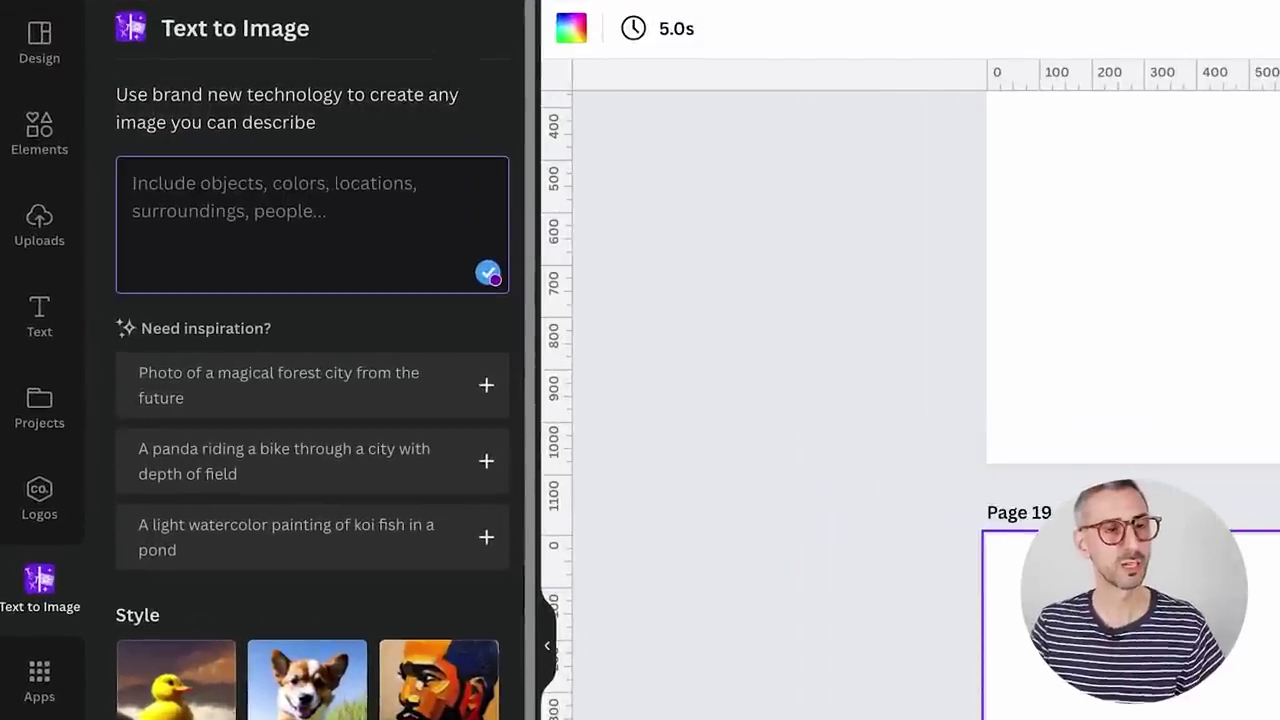
type("Y")
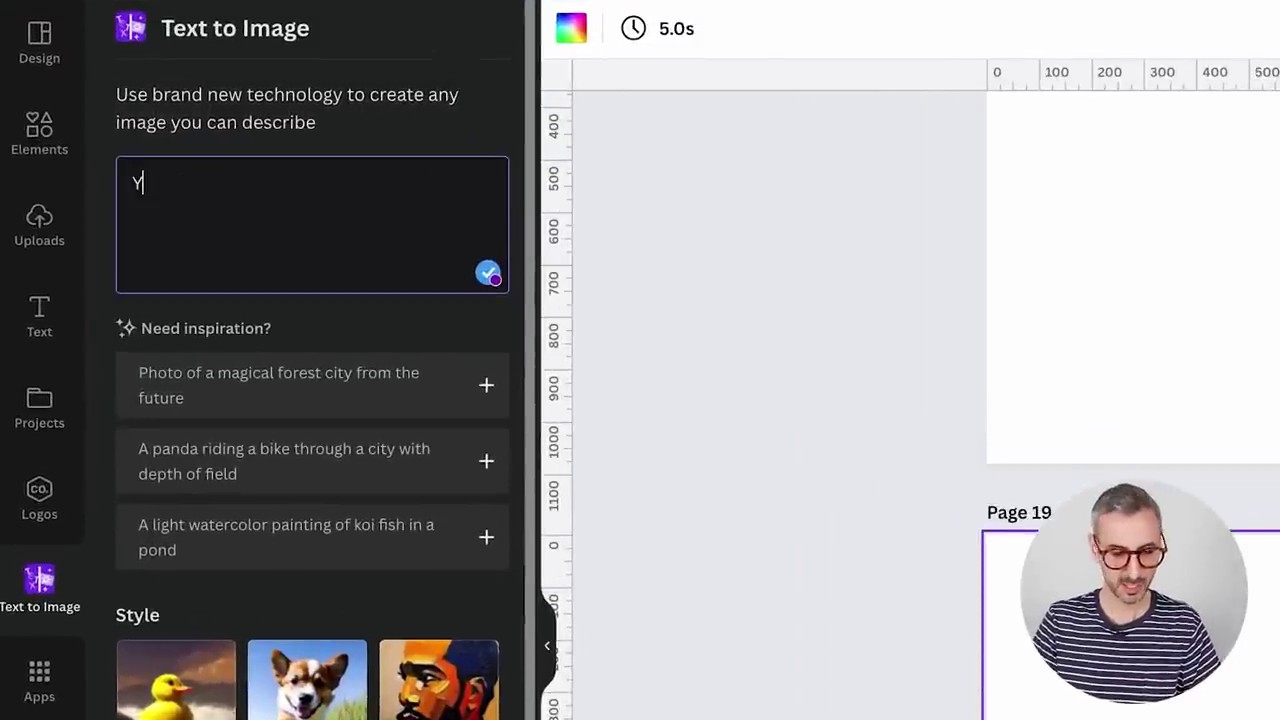
type("outuber with a beard")
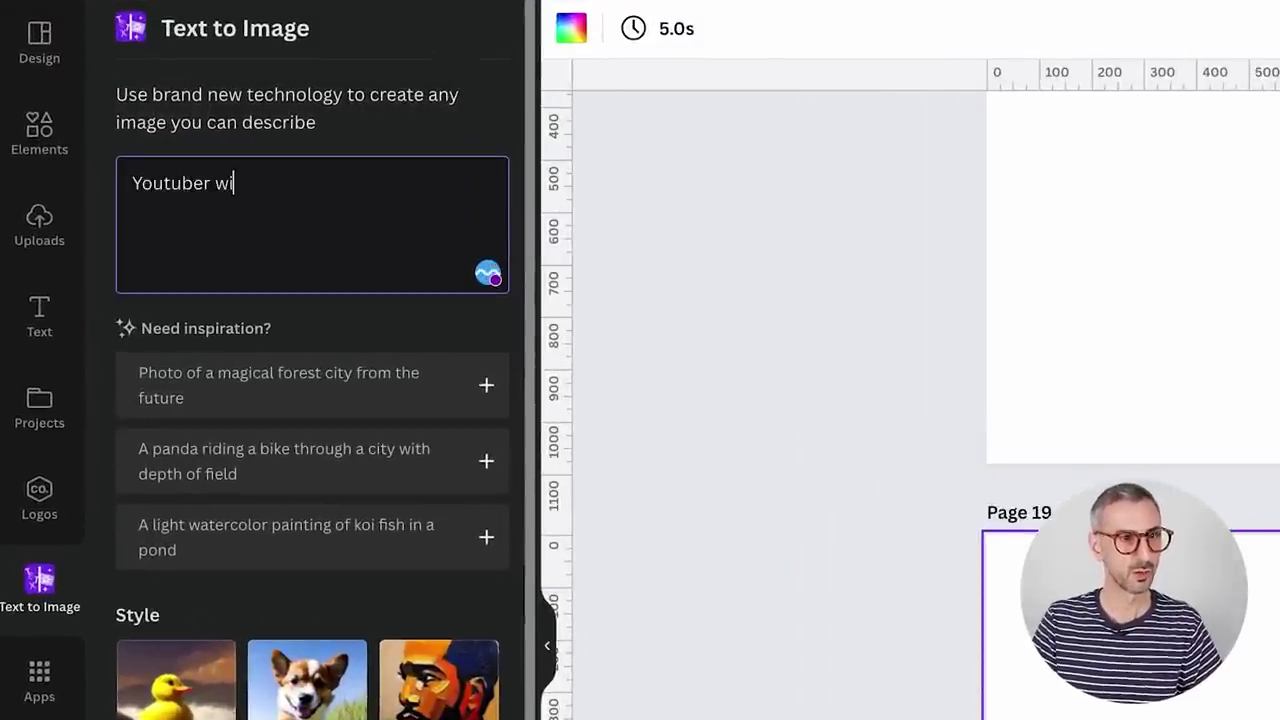
type(" at the zoo")
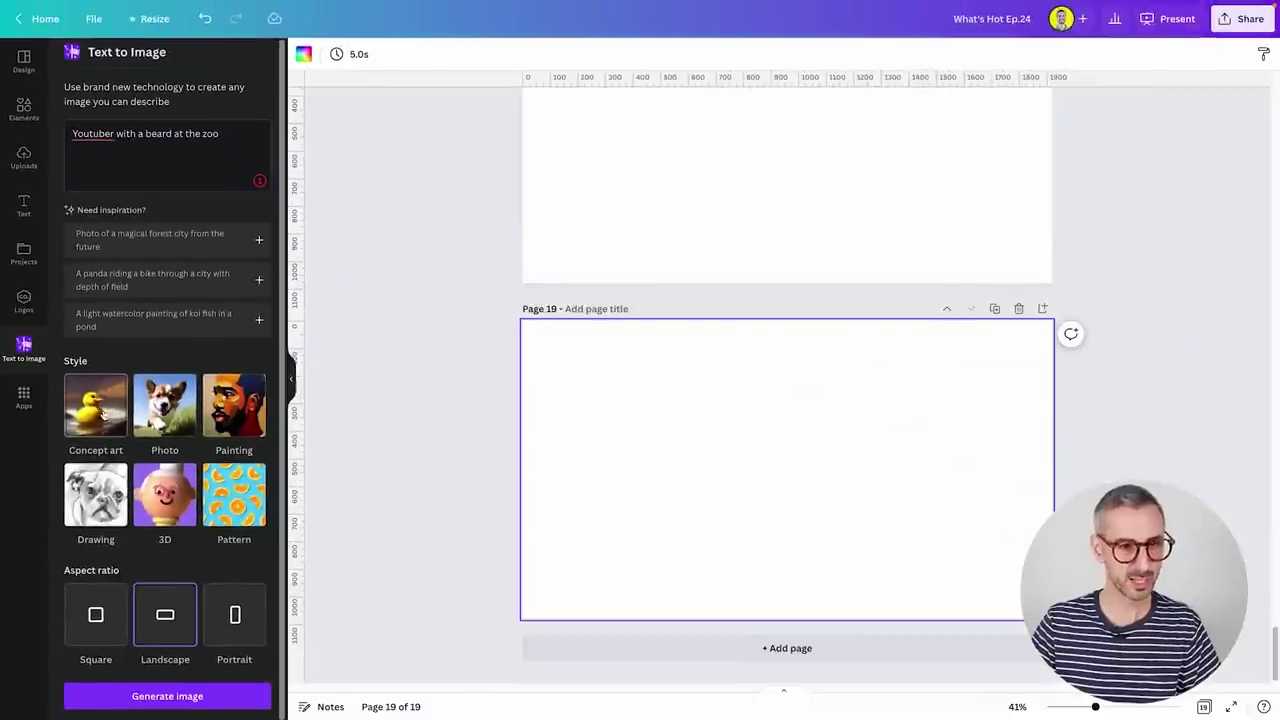
left_click(116, 424)
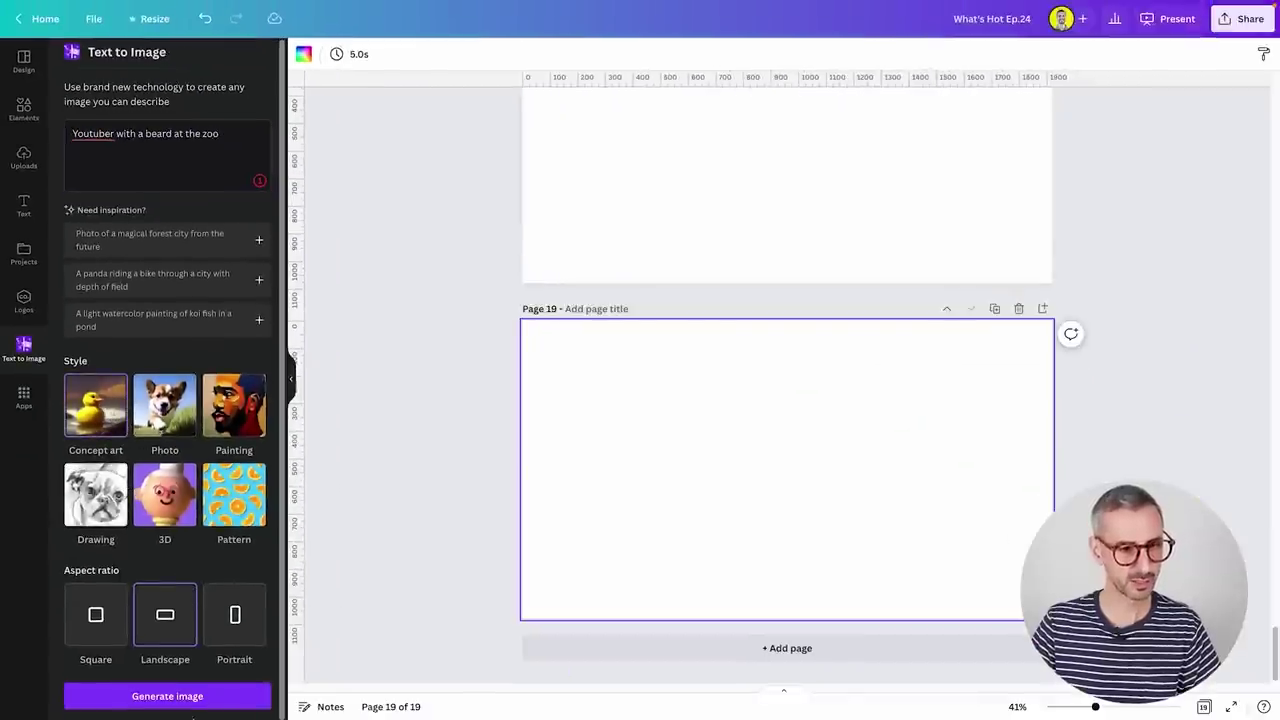
left_click(186, 696)
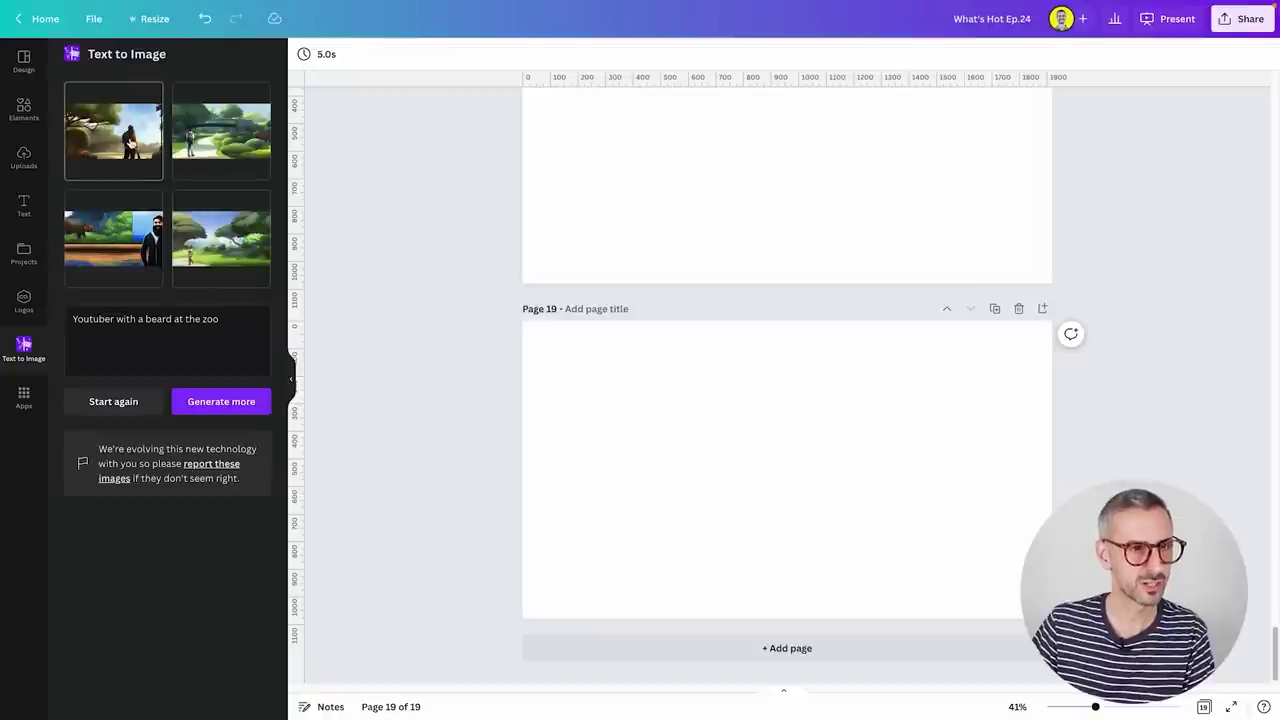
Step: Place the first generated image on page 19 and enlarge it to fill most of the page
left_click(130, 140)
left_click_drag(821, 451, 736, 415)
left_click_drag(850, 519, 970, 615)
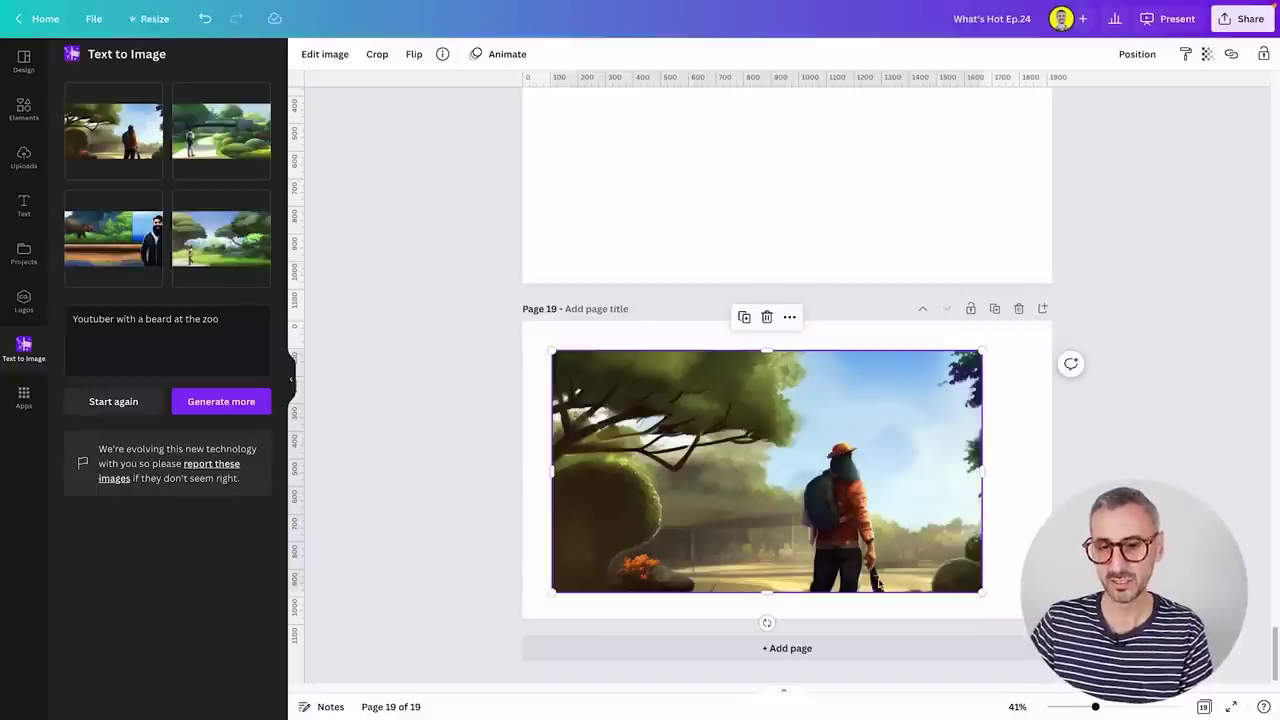
Step: Add the second generated image with the footbridge, enlarge it and move it onto page 18
left_click(228, 155)
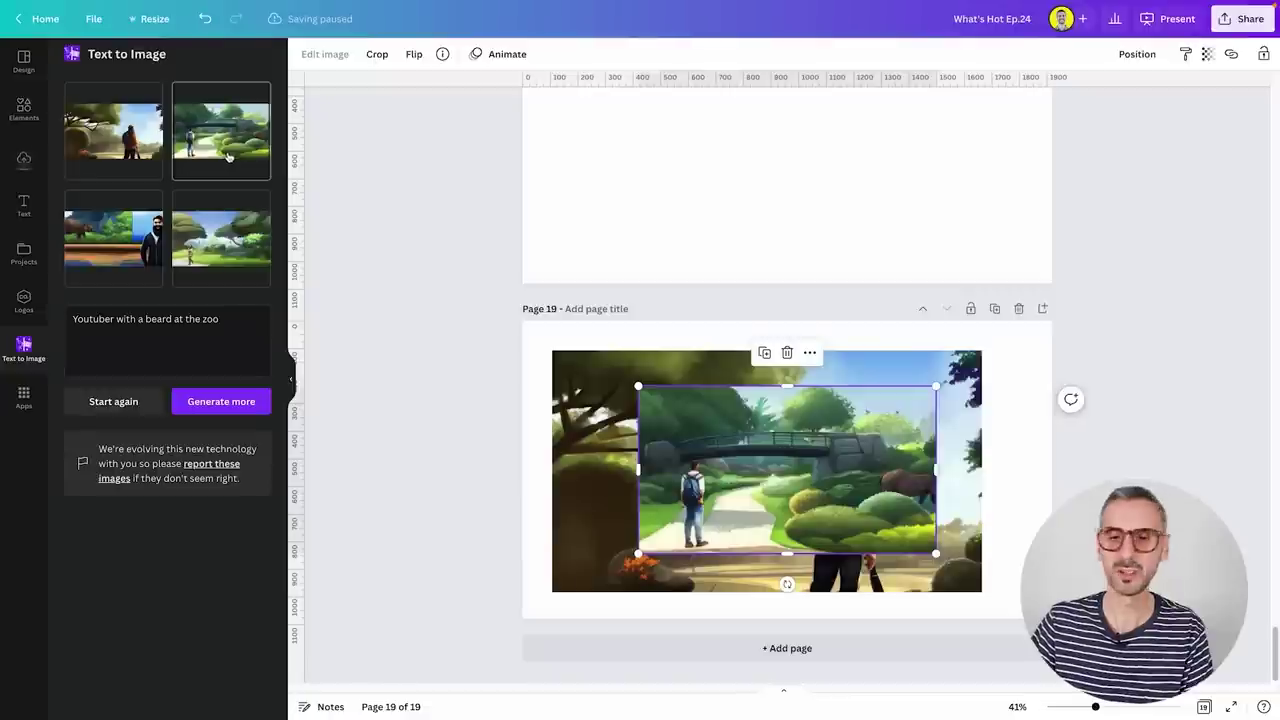
left_click_drag(727, 430, 670, 406)
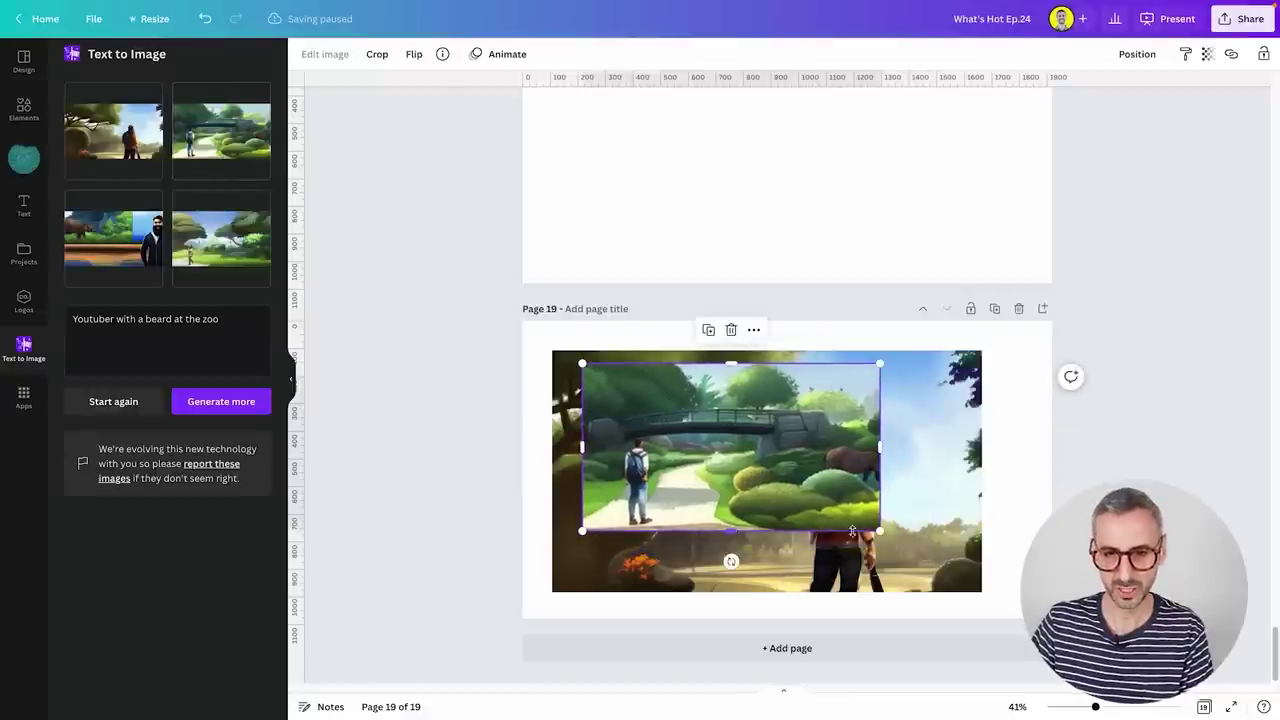
left_click(883, 540)
left_click(874, 522)
left_click_drag(880, 530, 989, 591)
left_click_drag(754, 508, 732, 501)
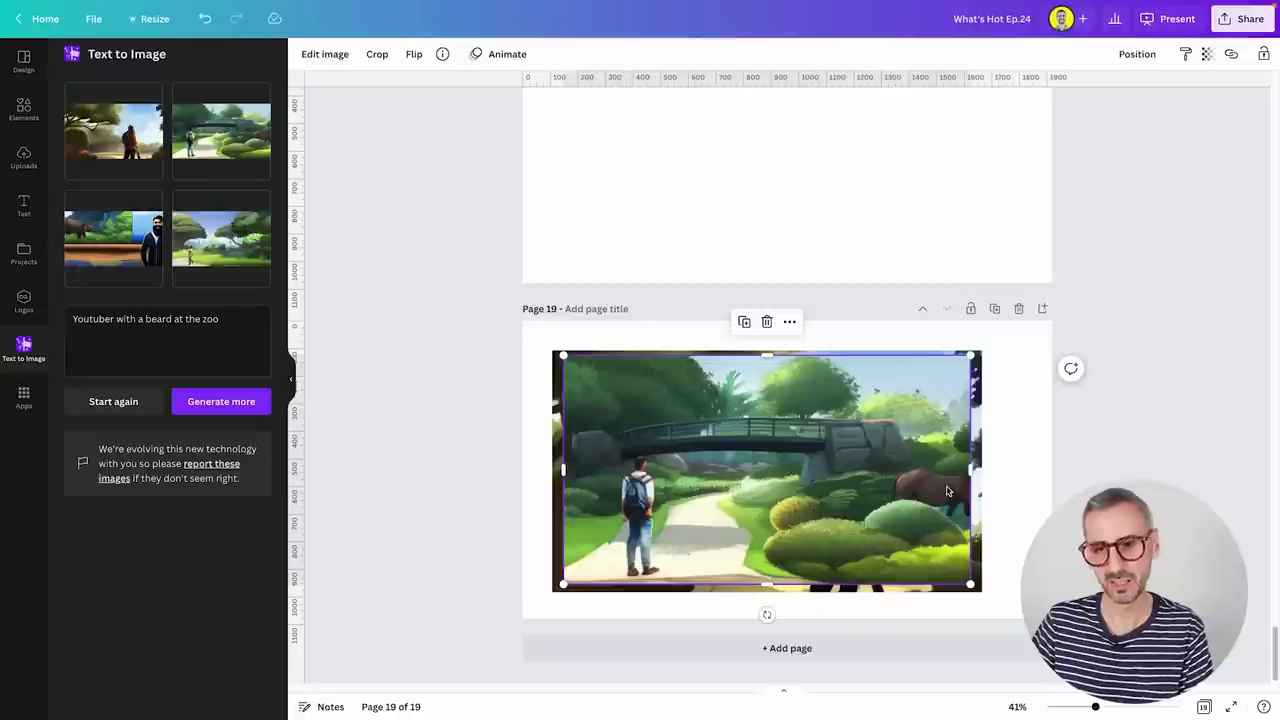
left_click_drag(841, 458, 835, 150)
Step: Centre the image of the man in the orange hat on page 19
left_click(791, 513)
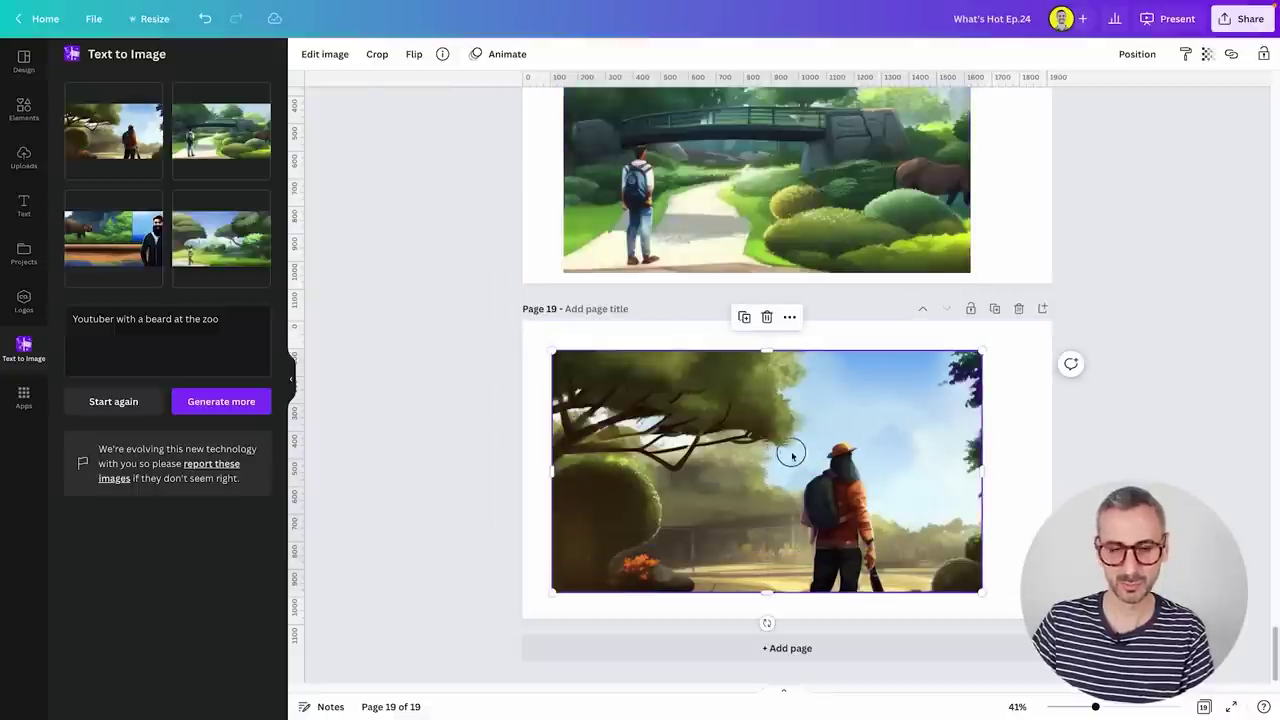
mouse_move(791, 455)
left_mouse_down()
mouse_move(817, 457)
mouse_move(806, 447)
left_mouse_up()
scroll(810, 444, "up", 1)
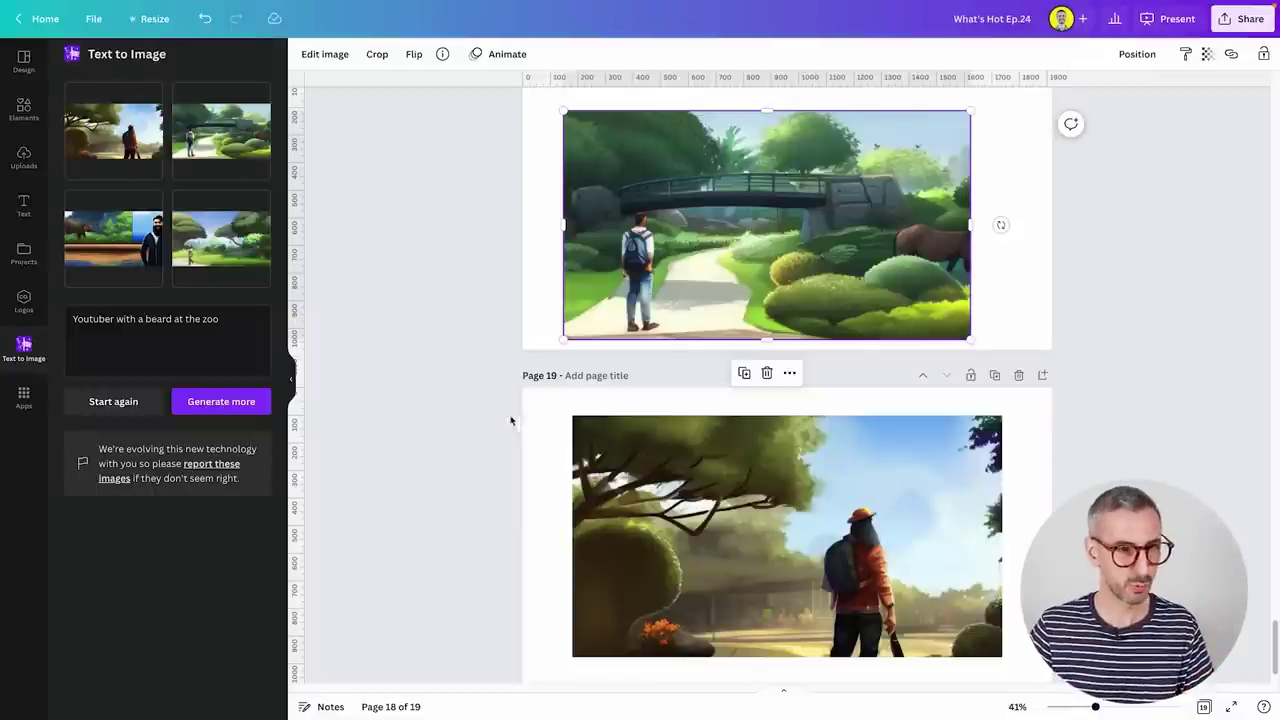
Step: Copy the image prompt, switch to the Google translate search page and paste it as the source text
left_click_drag(222, 319, 54, 326)
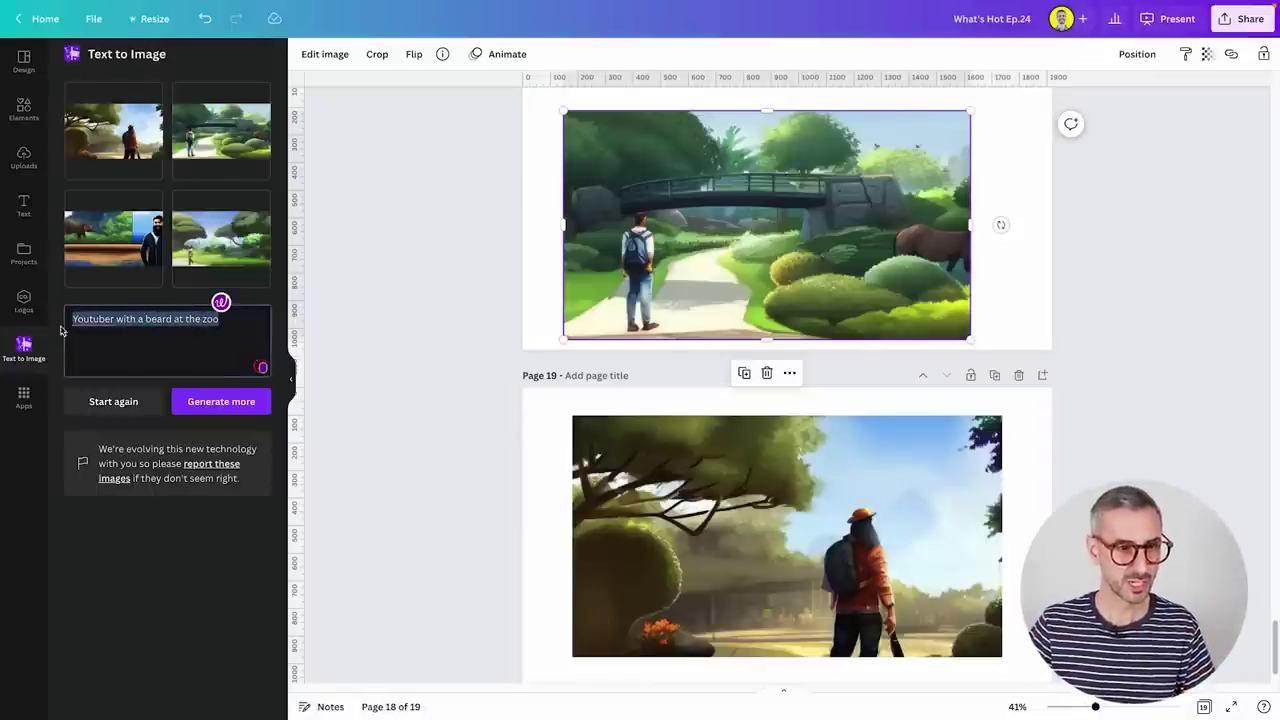
key("ctrl+c")
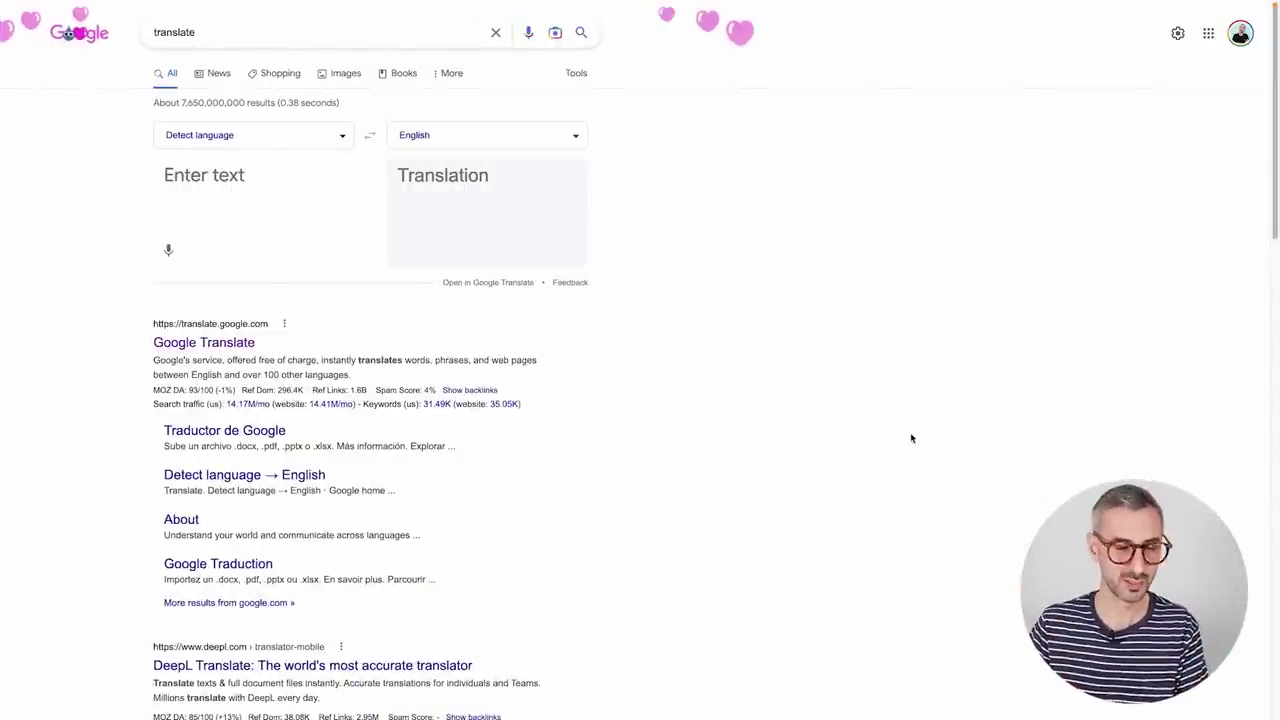
left_click(217, 205)
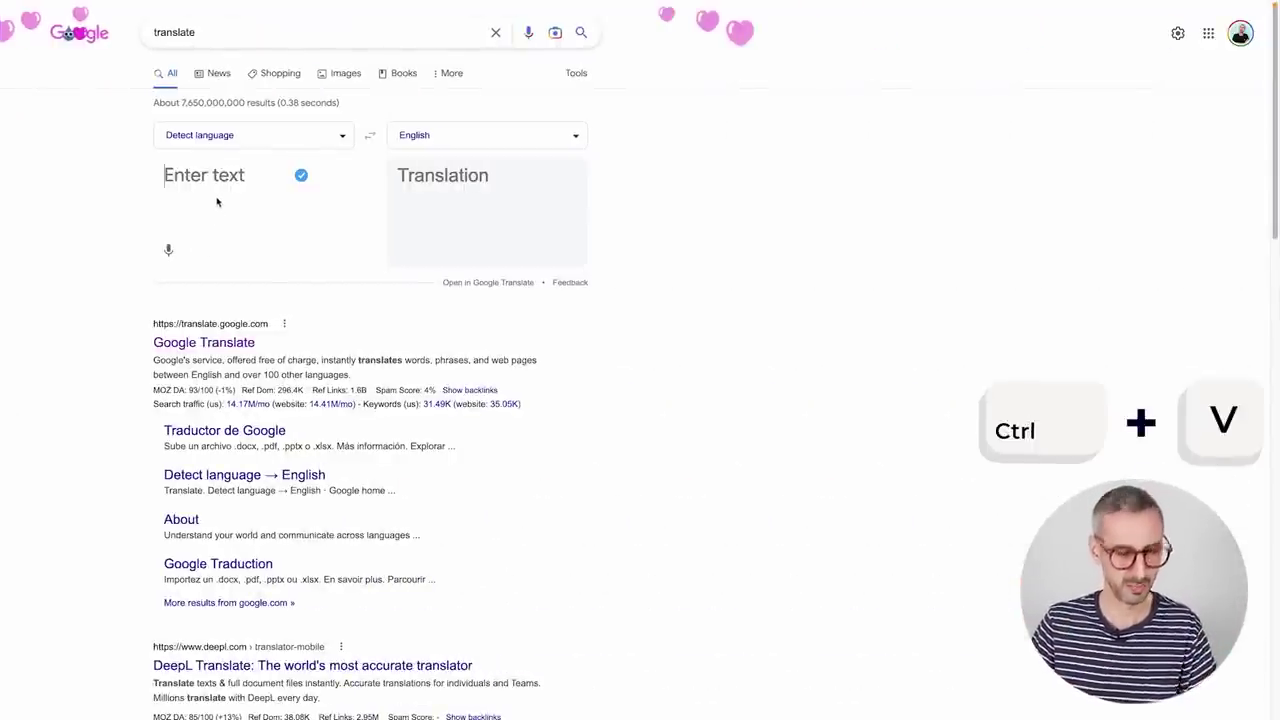
key("ctrl+v")
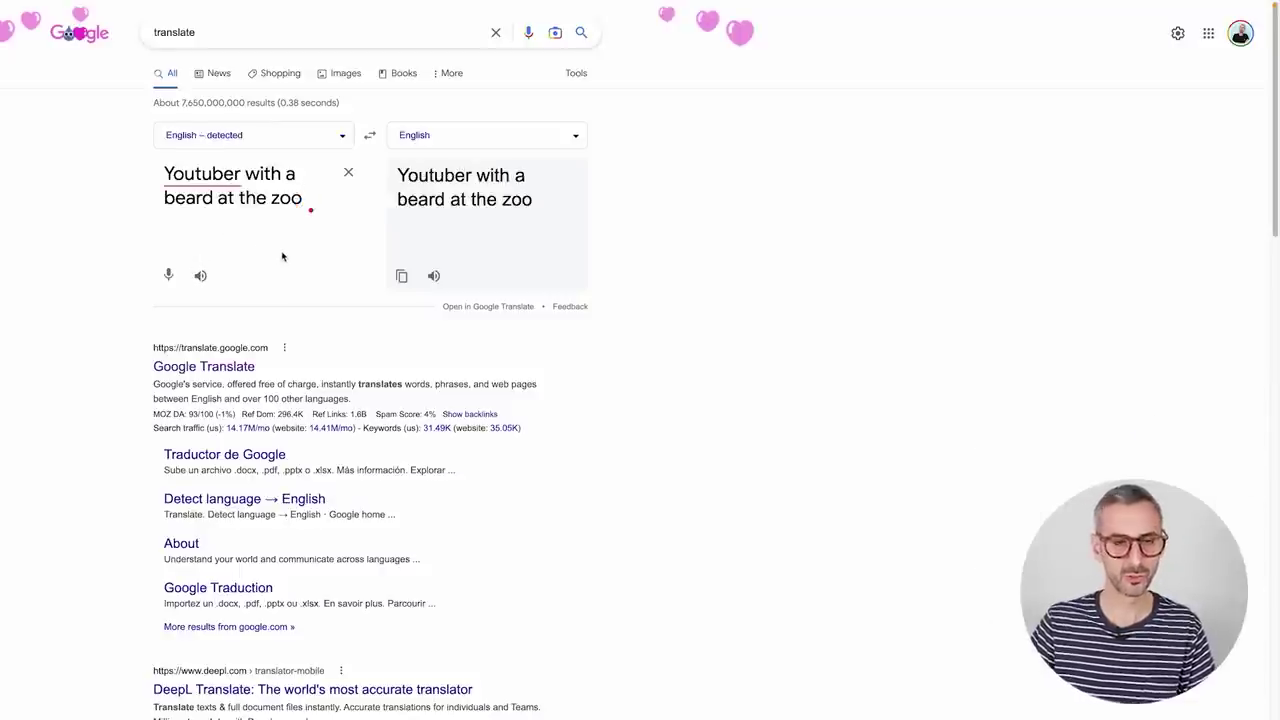
Step: Translate the prompt into Swahili, play its pronunciation and copy the translation
left_click(575, 138)
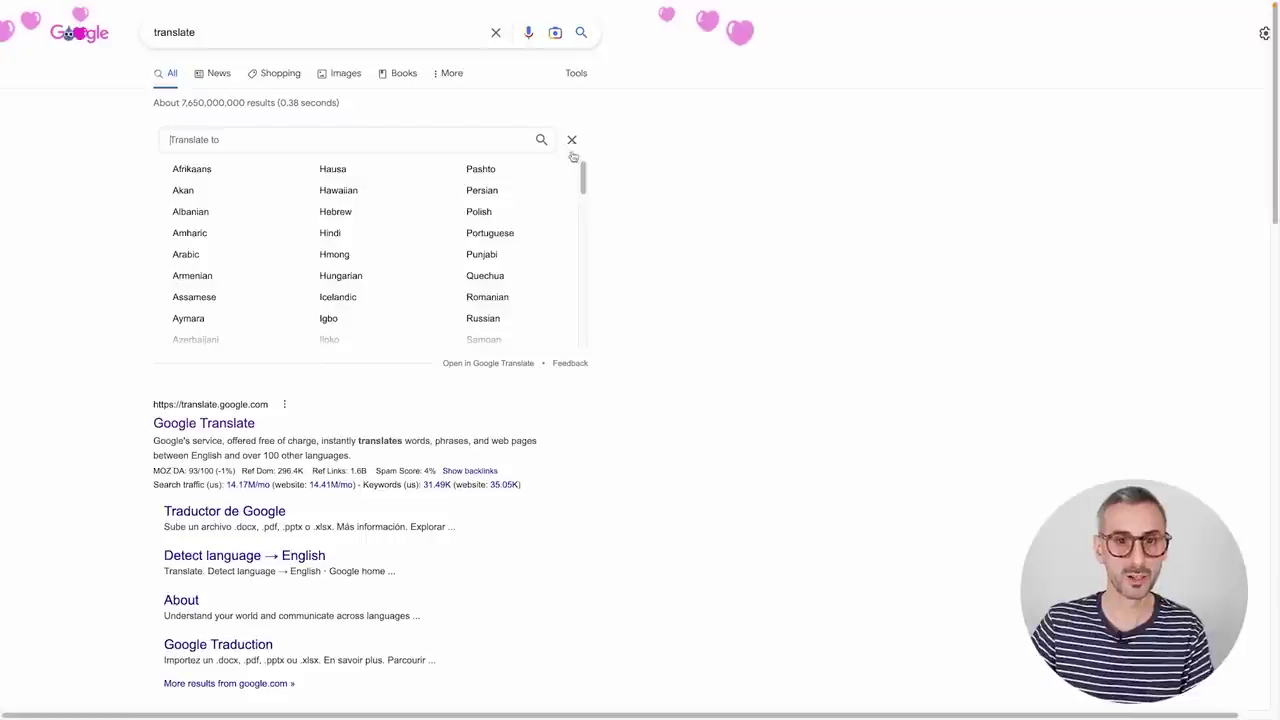
scroll(375, 212, "down", 5)
scroll(368, 210, "down", 2)
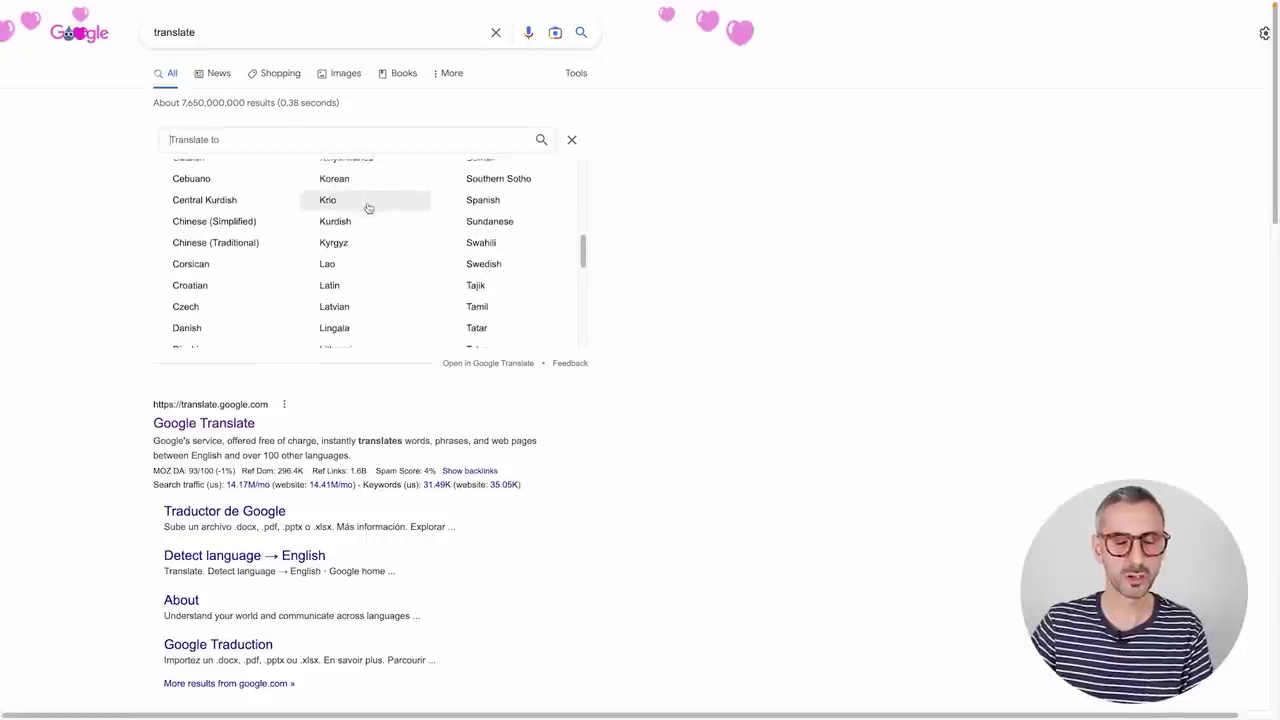
left_click(510, 207)
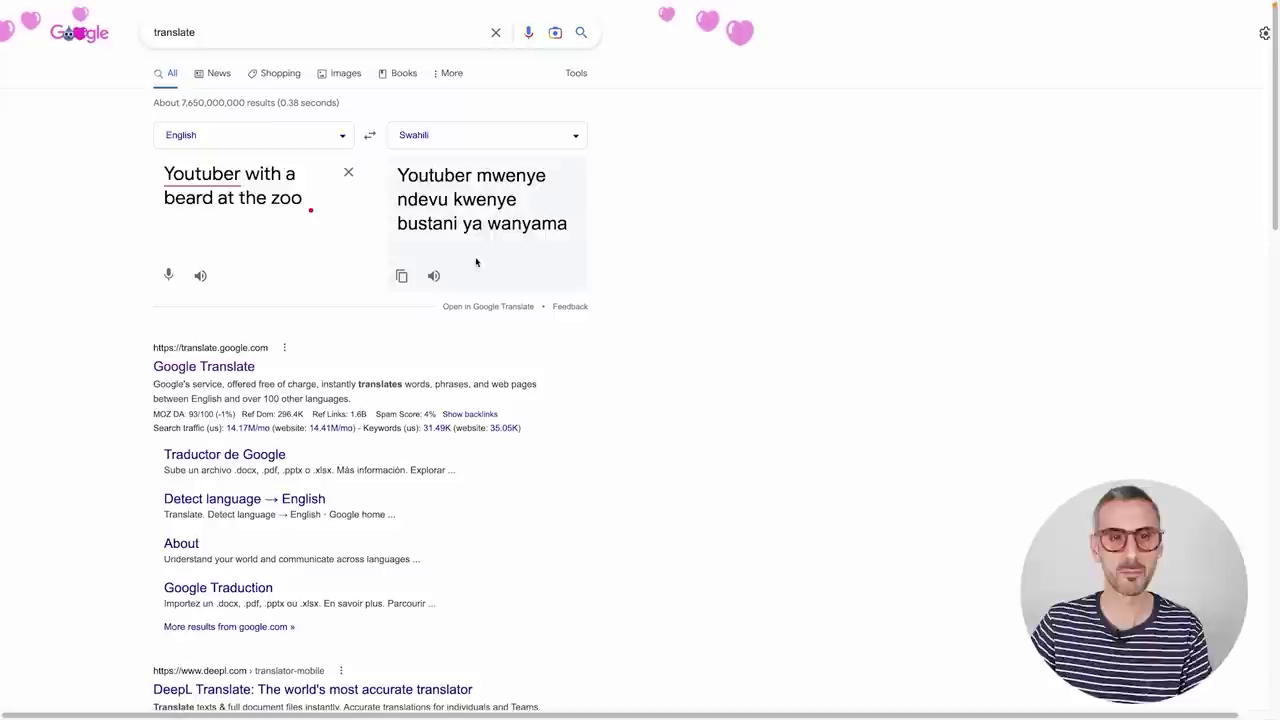
left_click(440, 281)
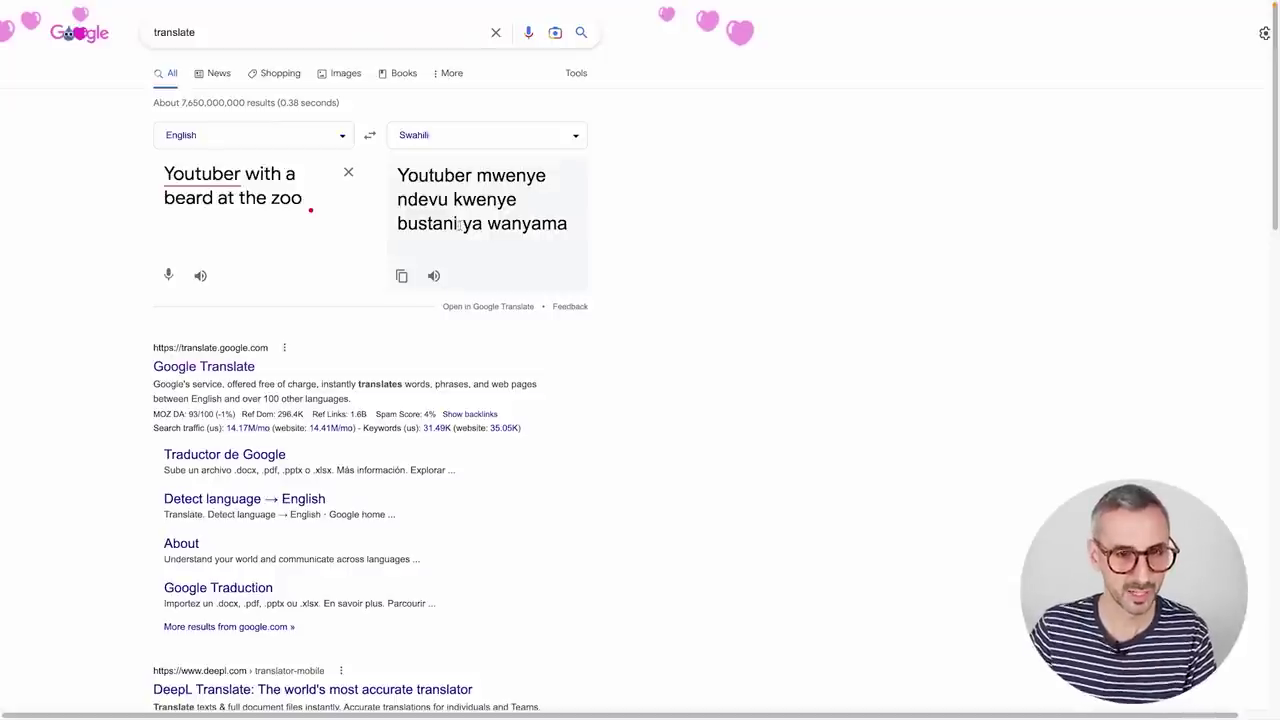
left_click(408, 276)
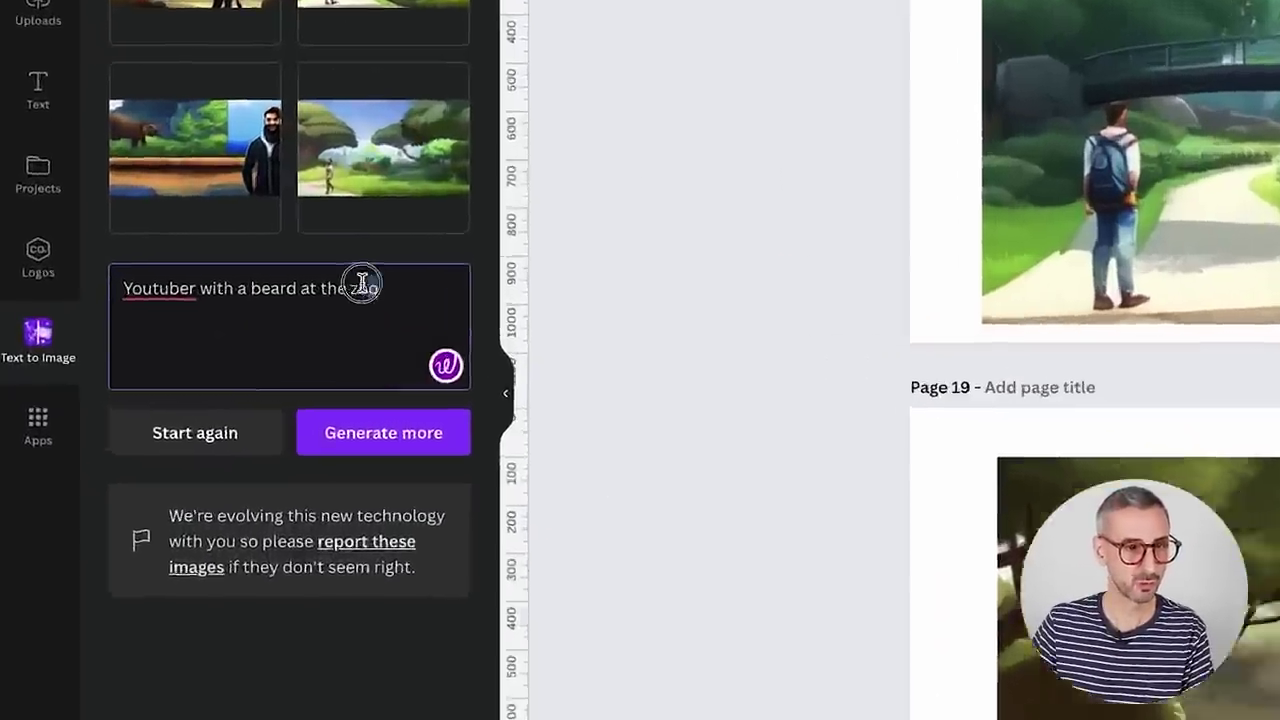
Step: Back in Canva, replace the prompt with "Youtuber mwenye ndevu kwenye bustani ya wanyama" and generate new images
left_click_drag(378, 288, 95, 292)
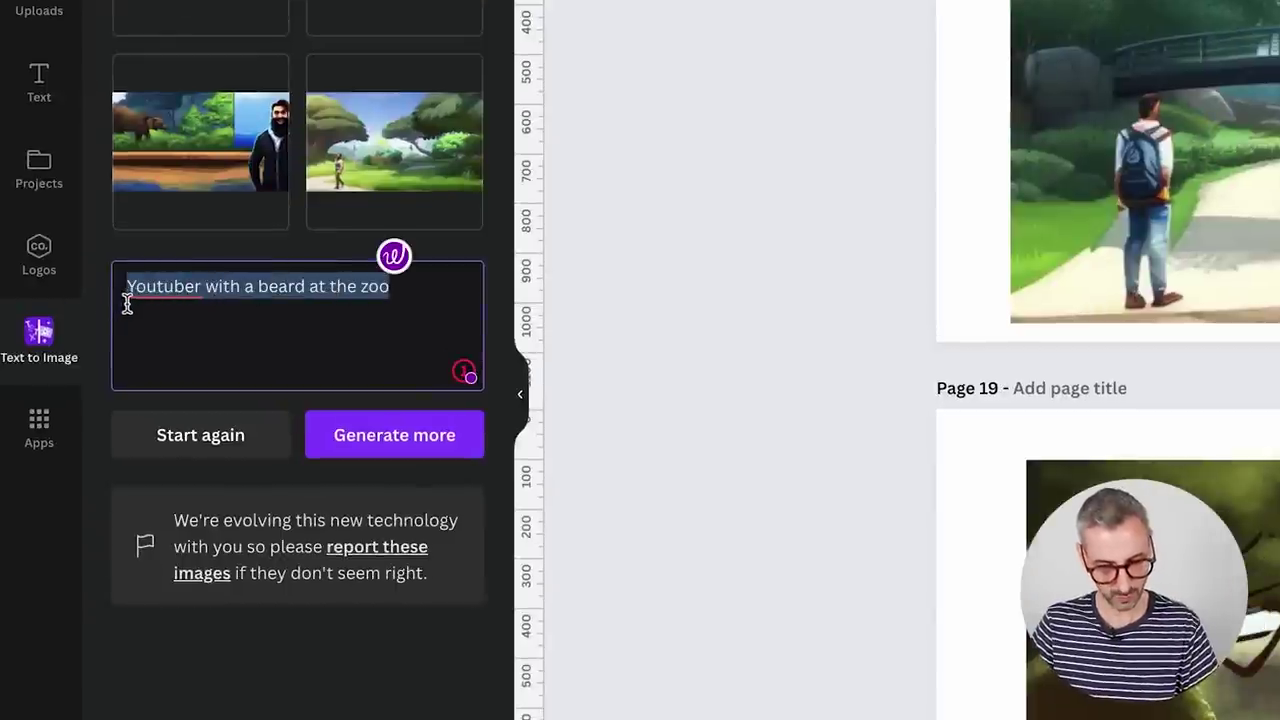
key("ctrl+v")
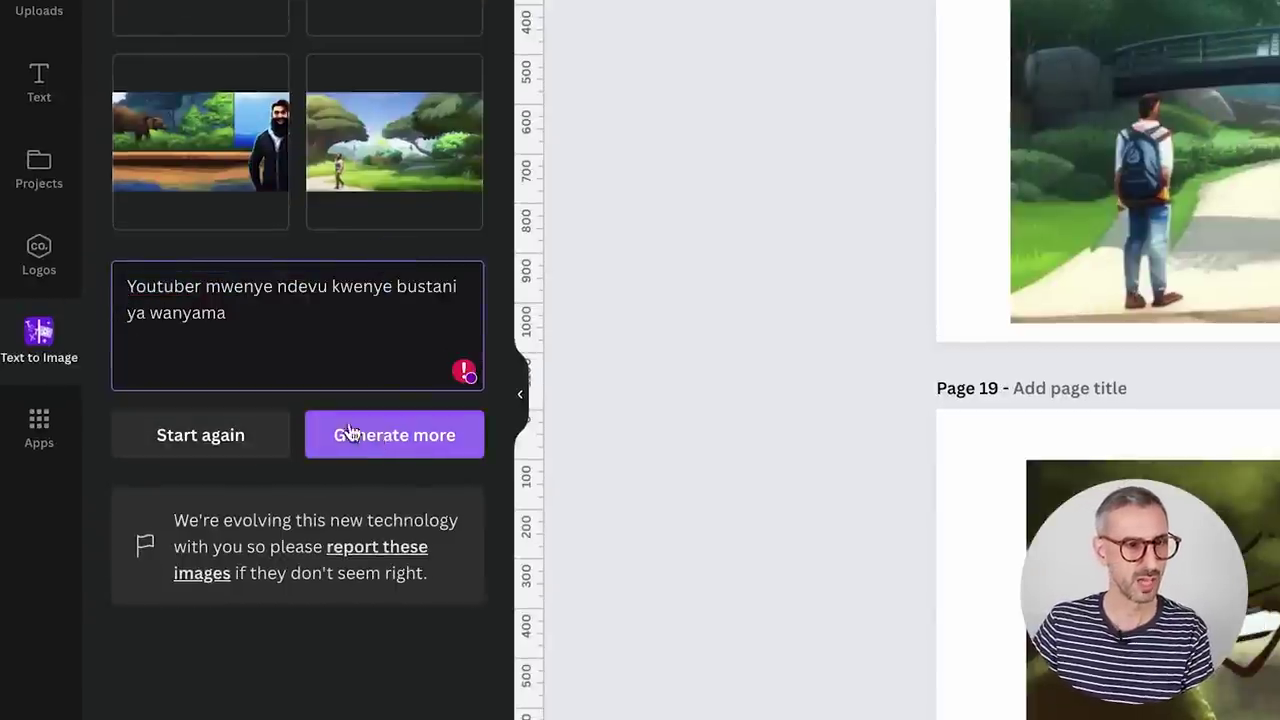
left_click(392, 435)
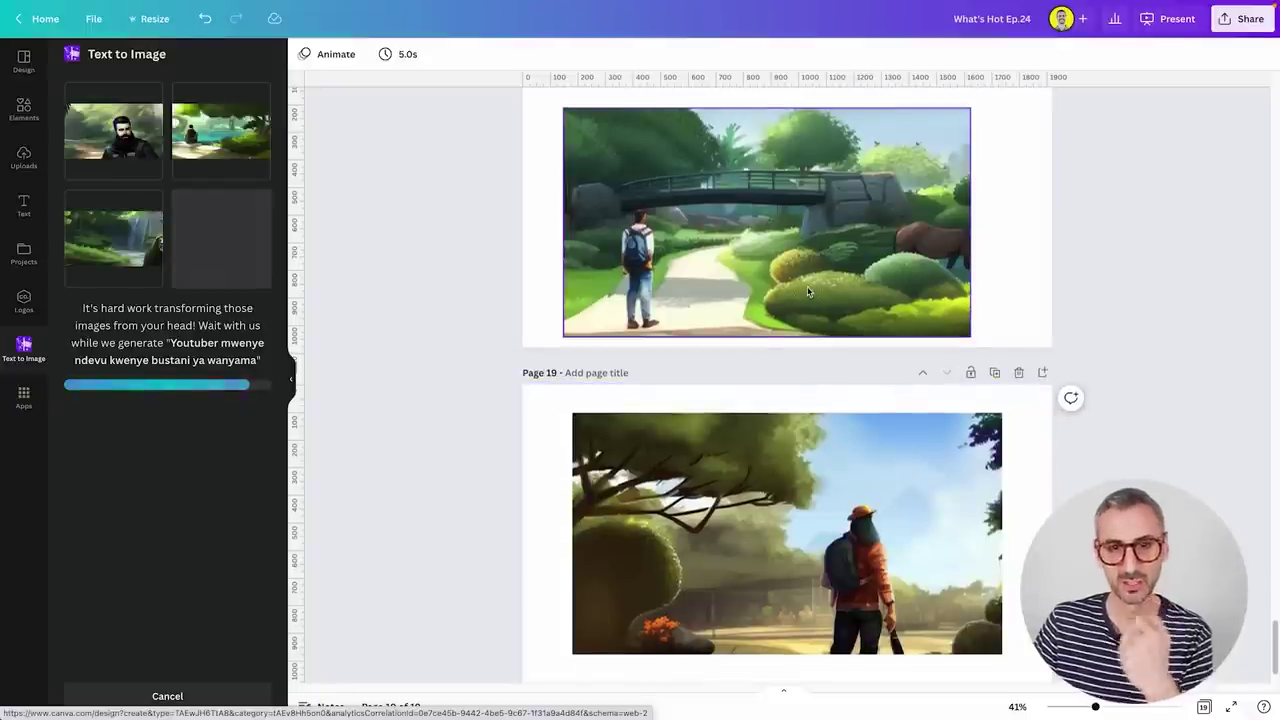
Step: Shrink the footbridge image on page 18 to about half its width and add the new lakeside image to that page
left_click(933, 179)
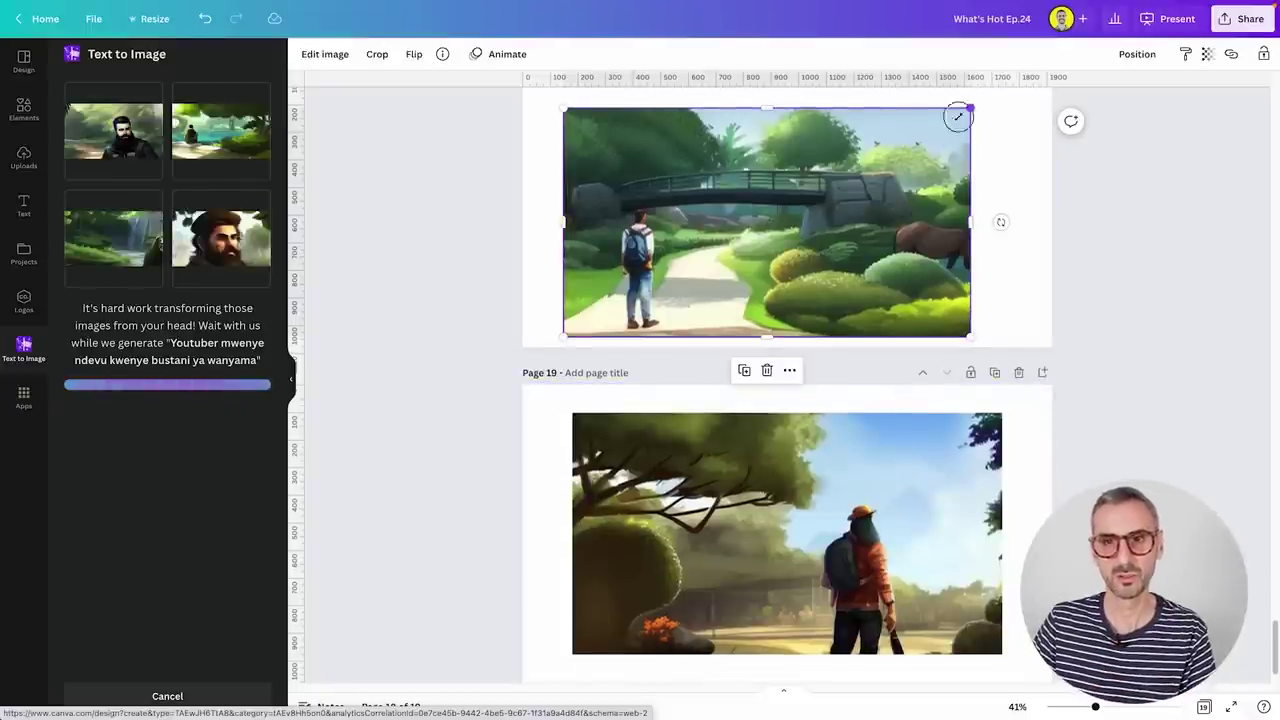
left_click_drag(962, 114, 760, 226)
left_click(911, 237)
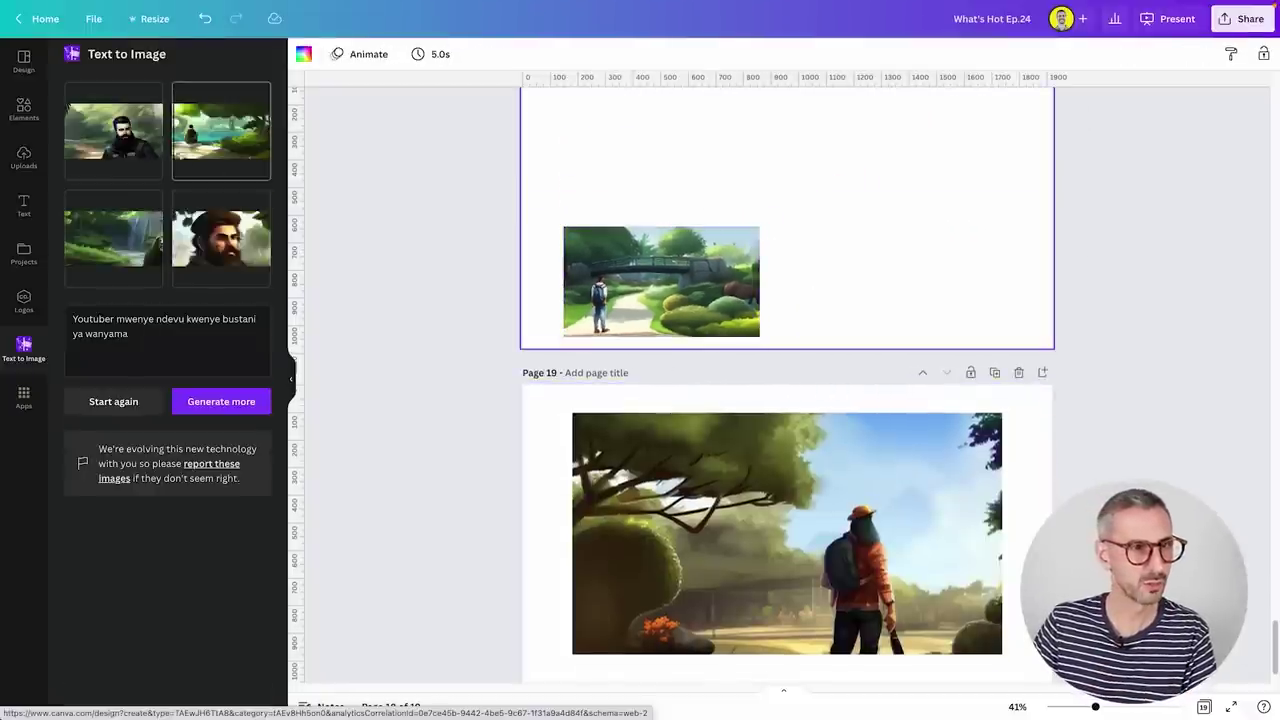
left_click(230, 142)
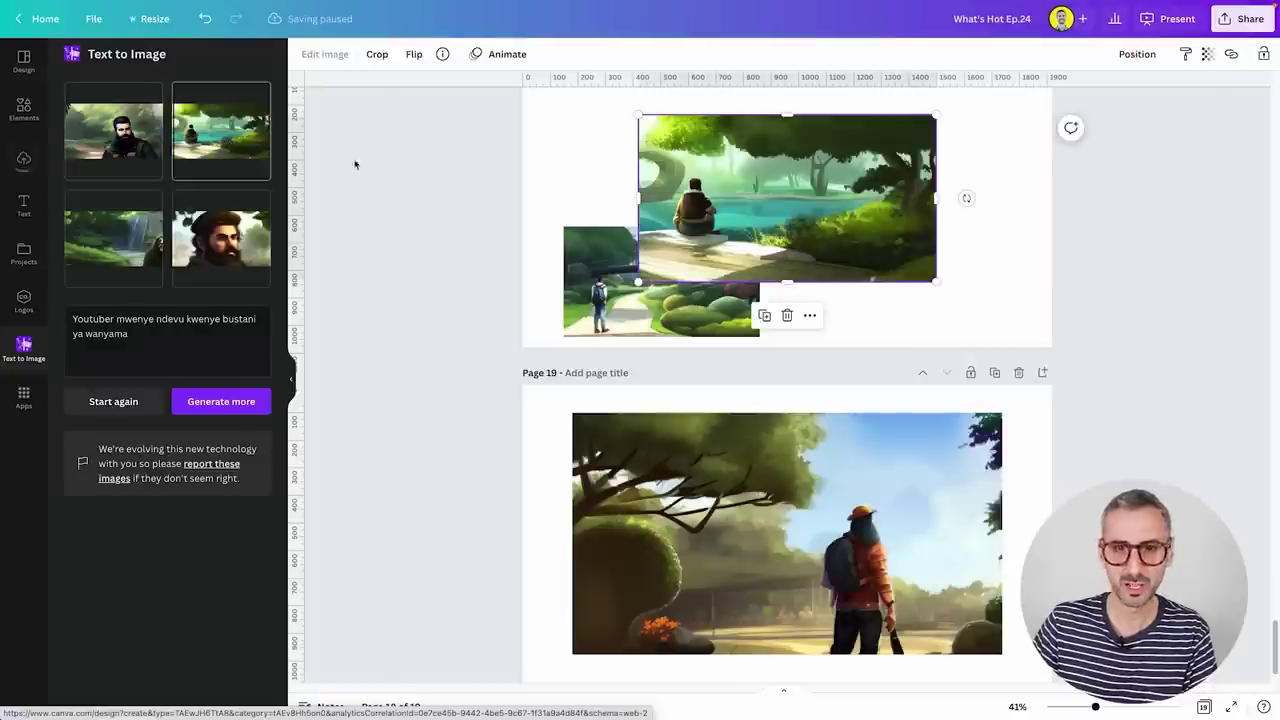
Step: Move the lakeside image toward the upper right of page 18, clear of most of the footbridge image
left_click_drag(684, 192, 773, 165)
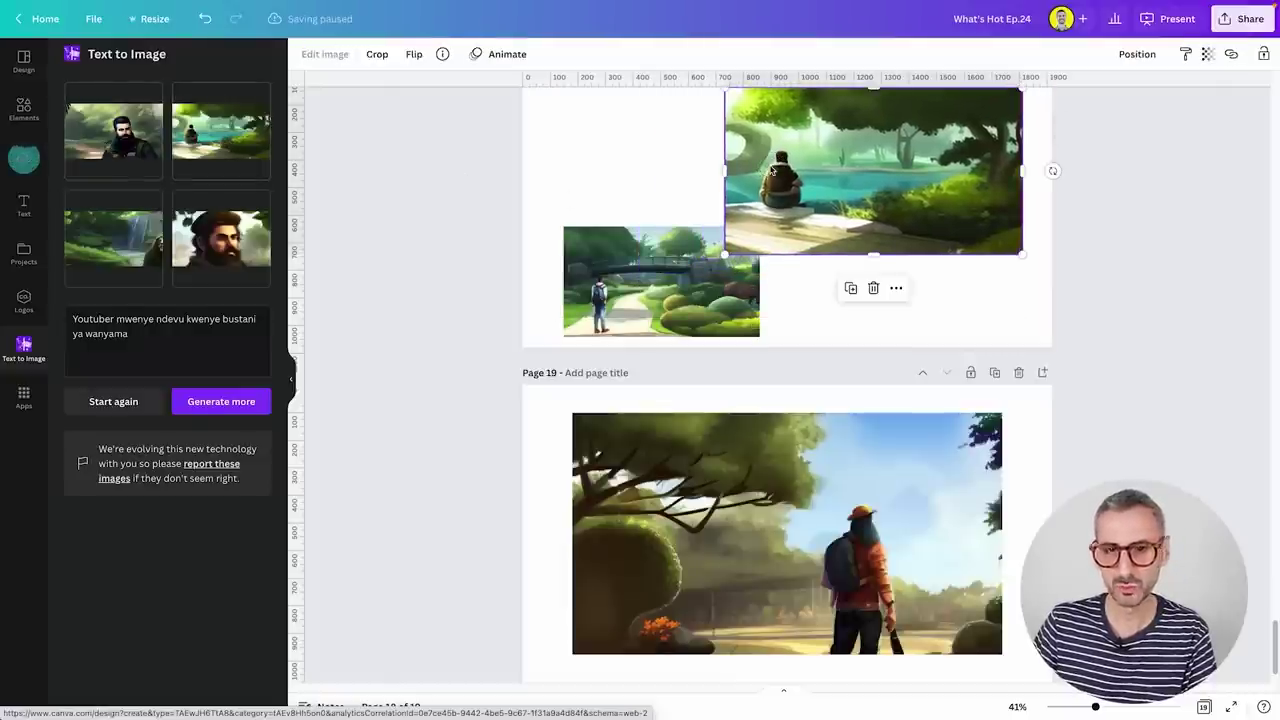
Step: Try the generated portrait of the bearded man in a beret on page 18 and delete it again
left_click(221, 238)
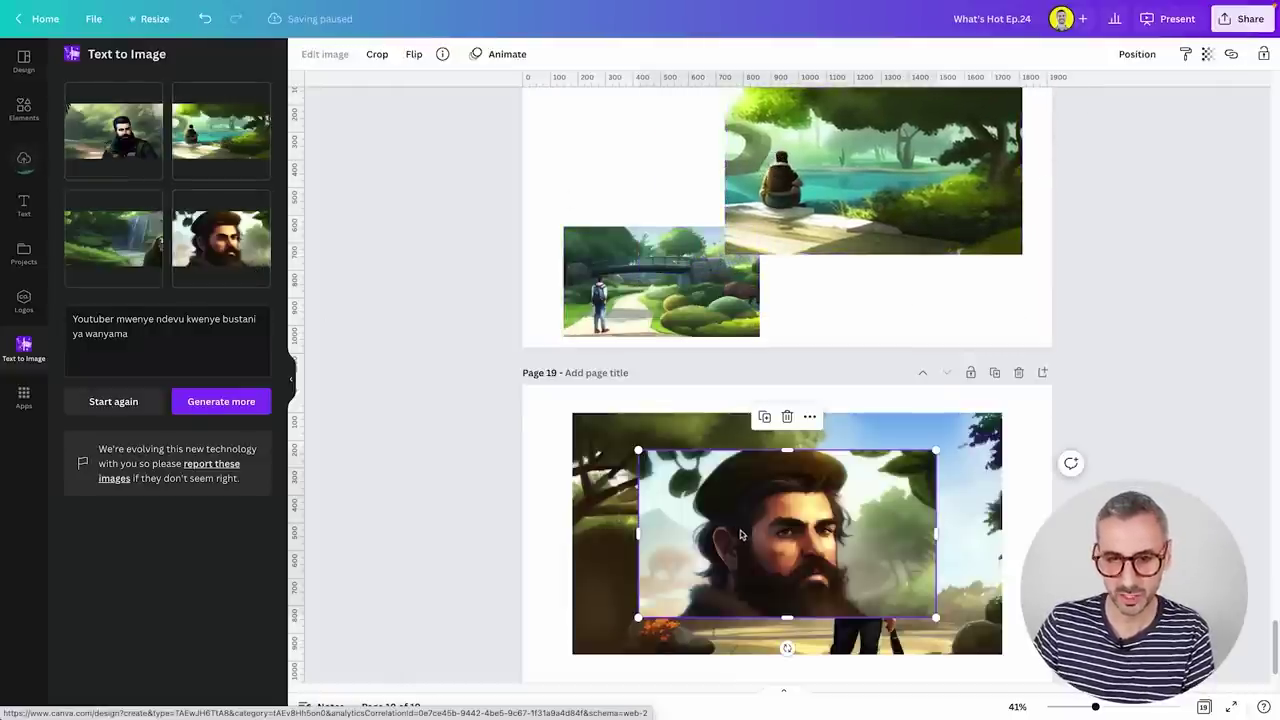
left_click_drag(740, 534, 741, 194)
scroll(741, 196, "up", 1)
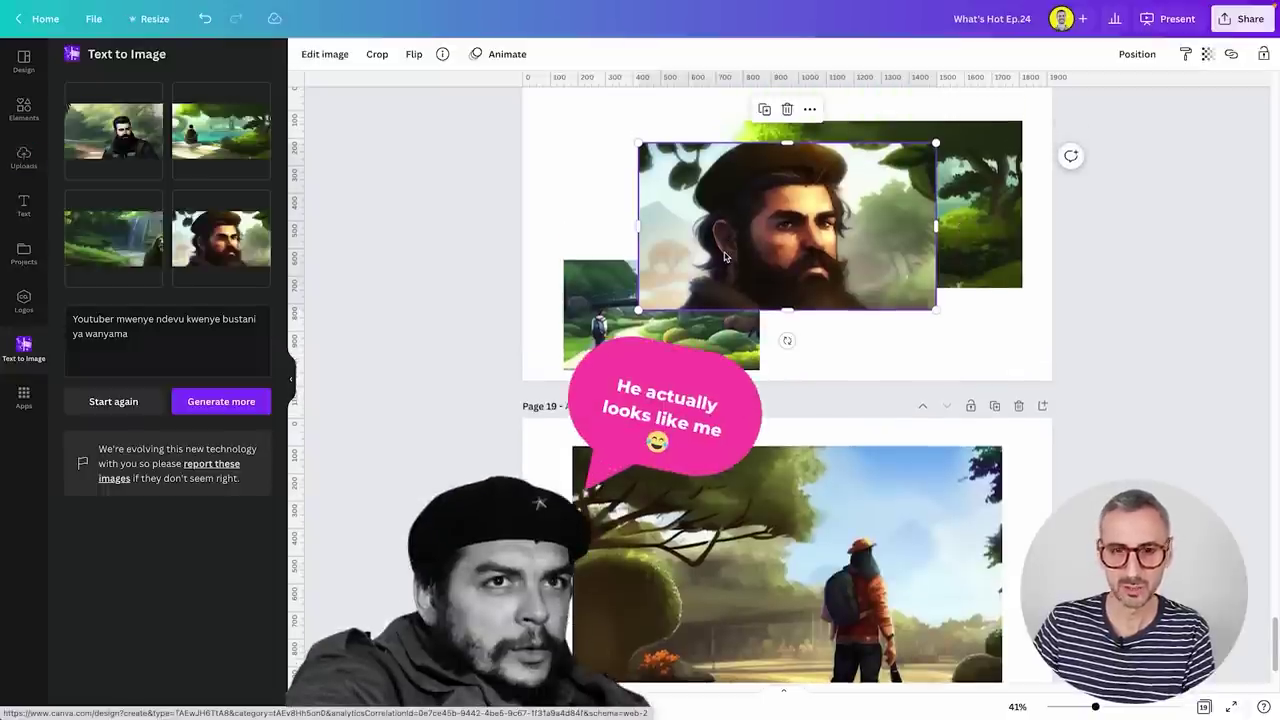
left_click_drag(718, 255, 677, 255)
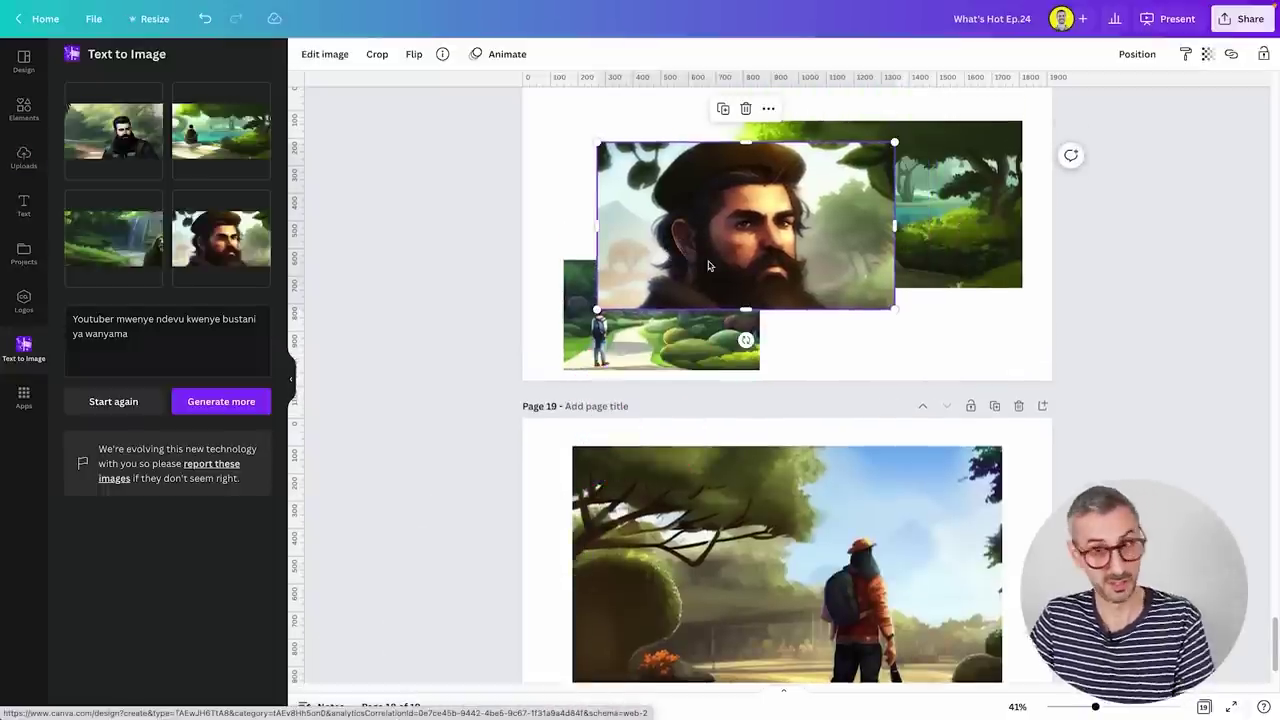
key("Delete")
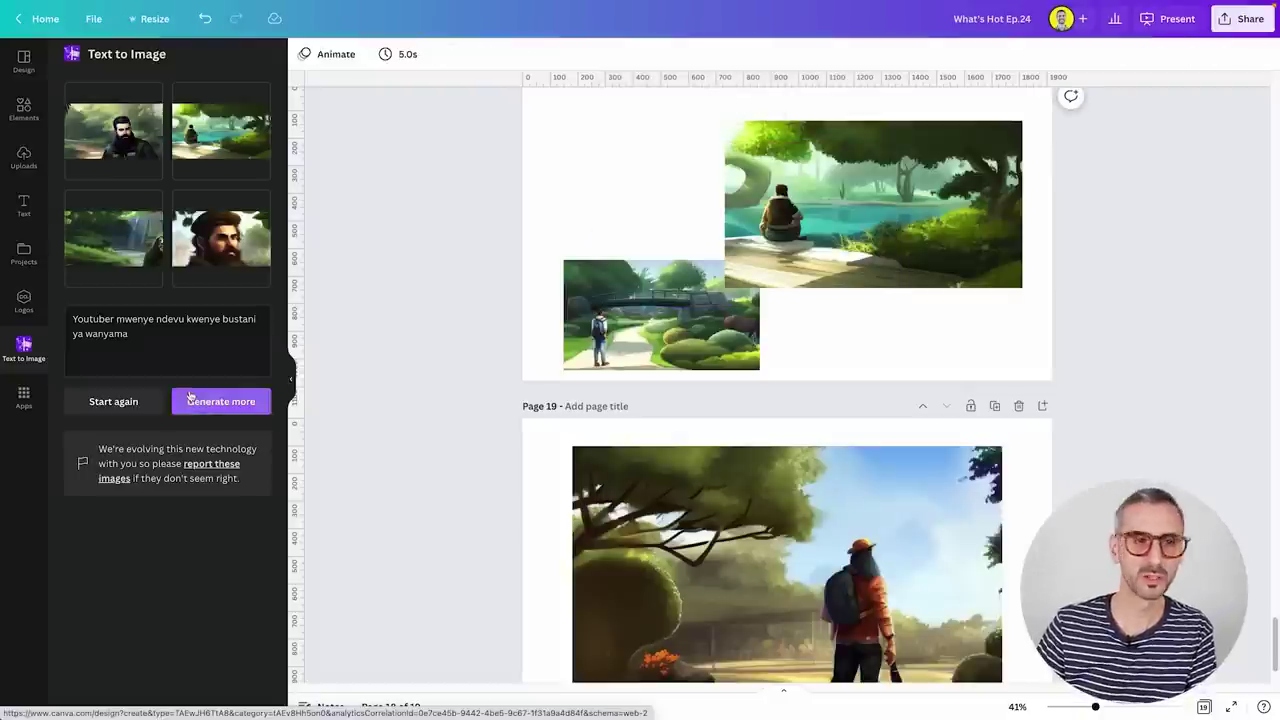
Step: Add the generated waterfall image to the design
left_click(110, 255)
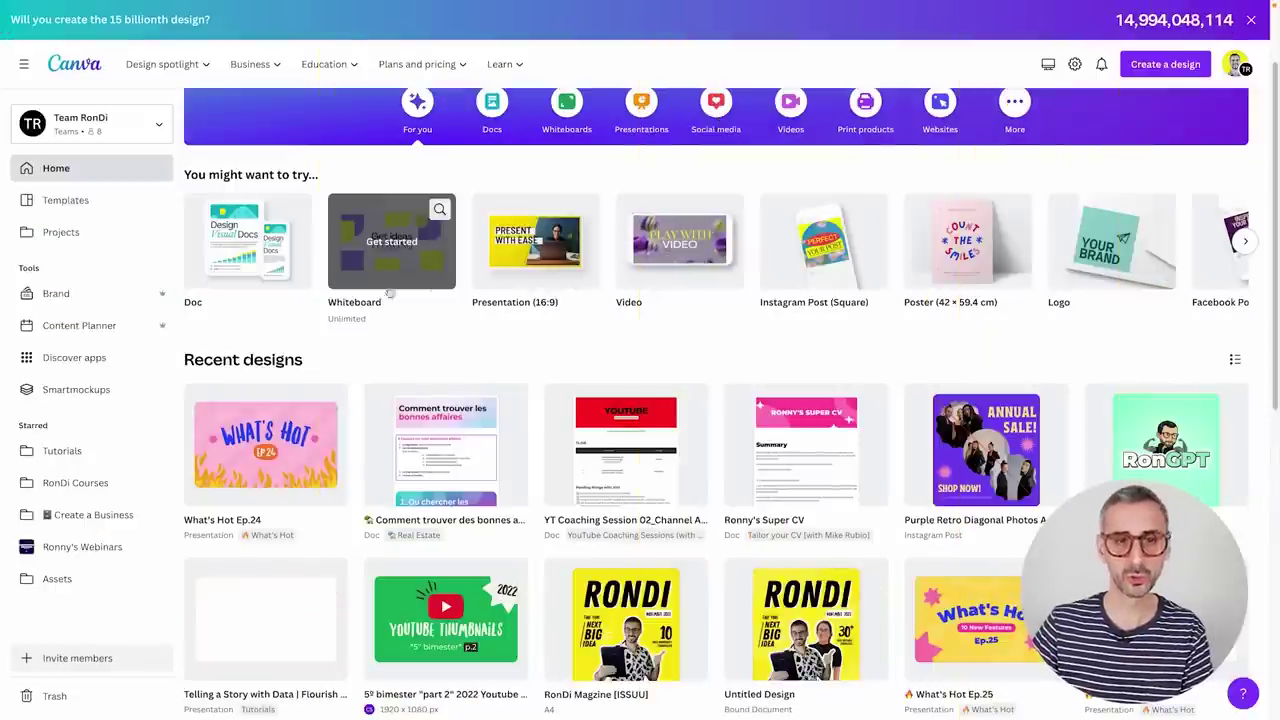
Step: From the home page, find the IMG_2466 selfie among the images in Projects and open it for editing
scroll(500, 330, "up", 2)
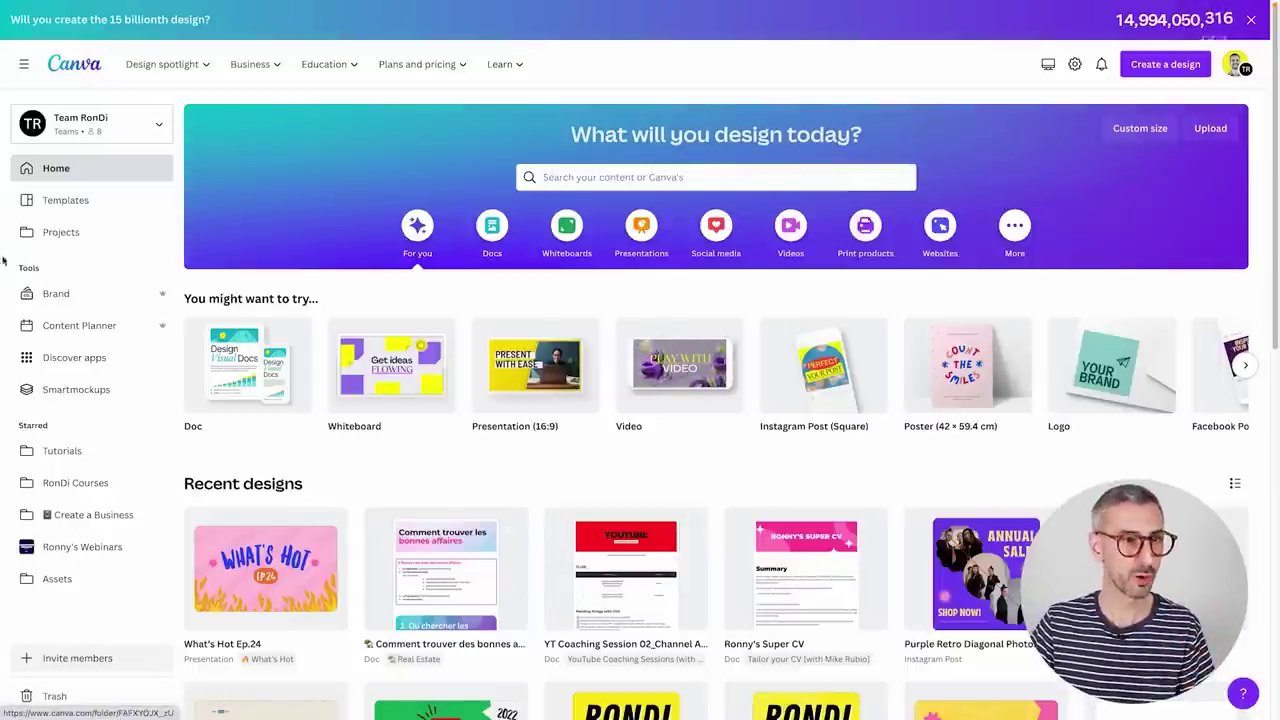
left_click(72, 234)
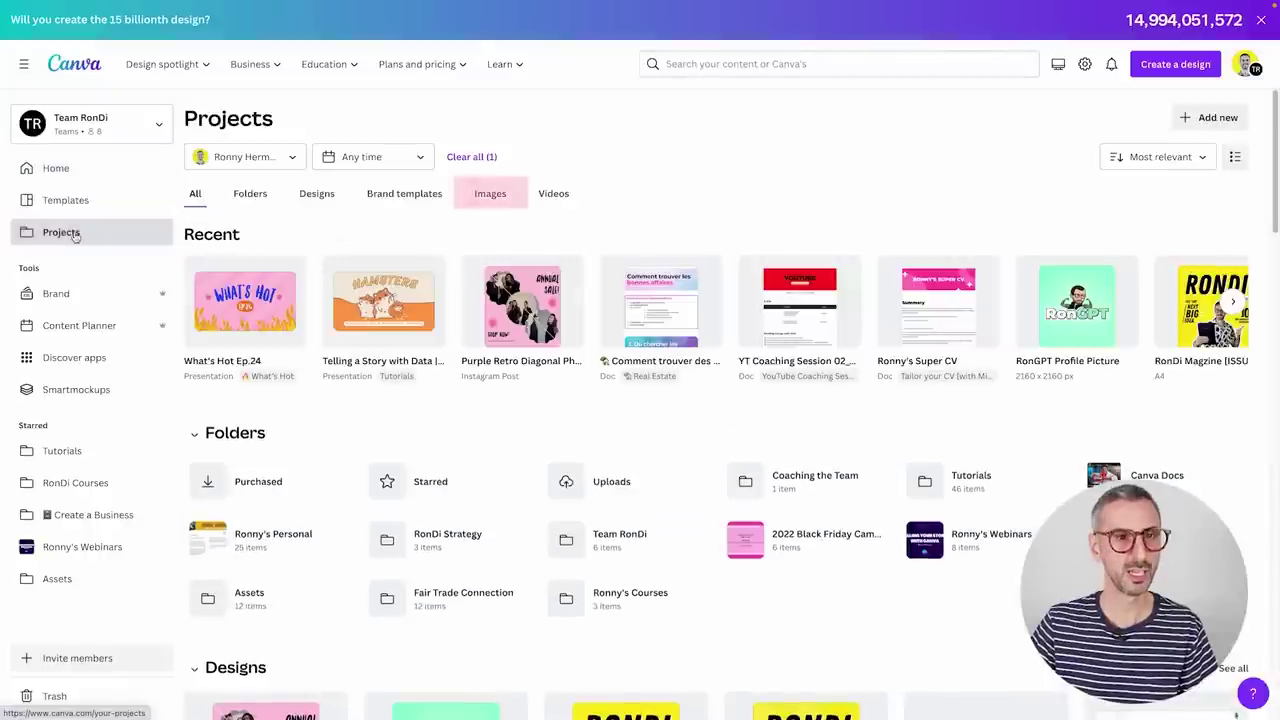
left_click(492, 195)
scroll(1178, 337, "down", 1)
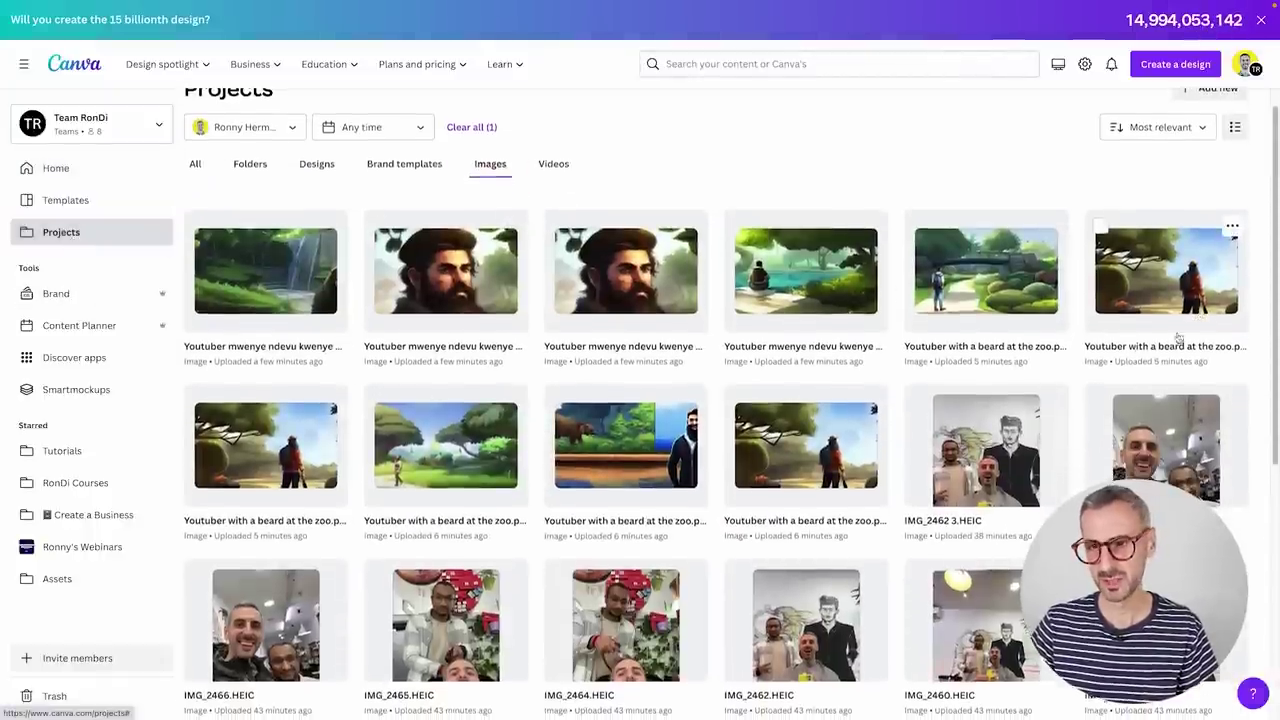
scroll(1165, 420, "down", 2)
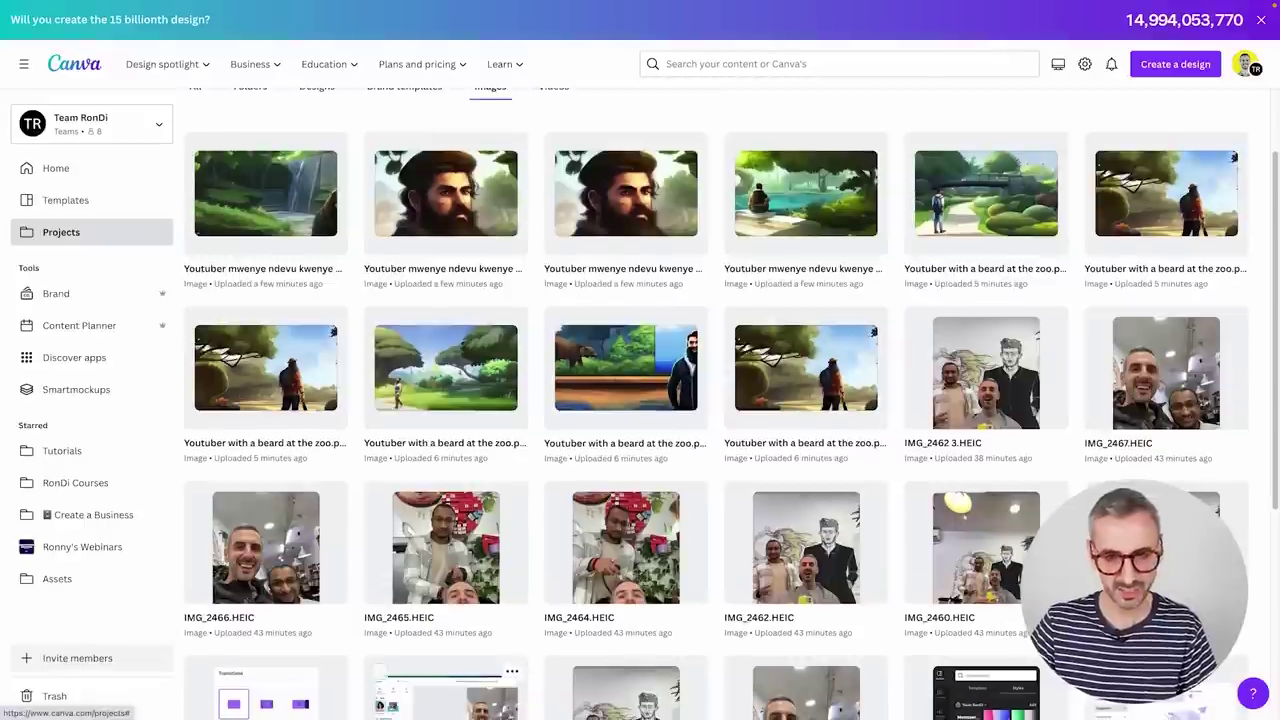
scroll(600, 550, "down", 1)
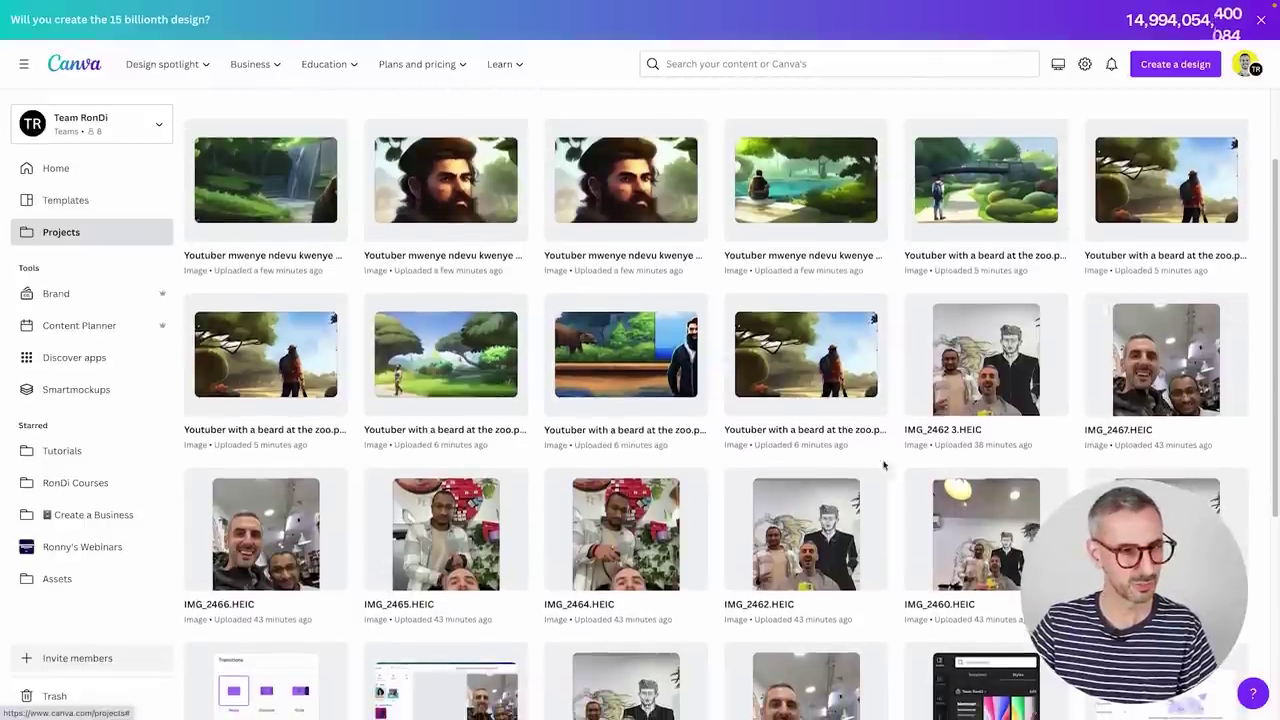
left_click(288, 566)
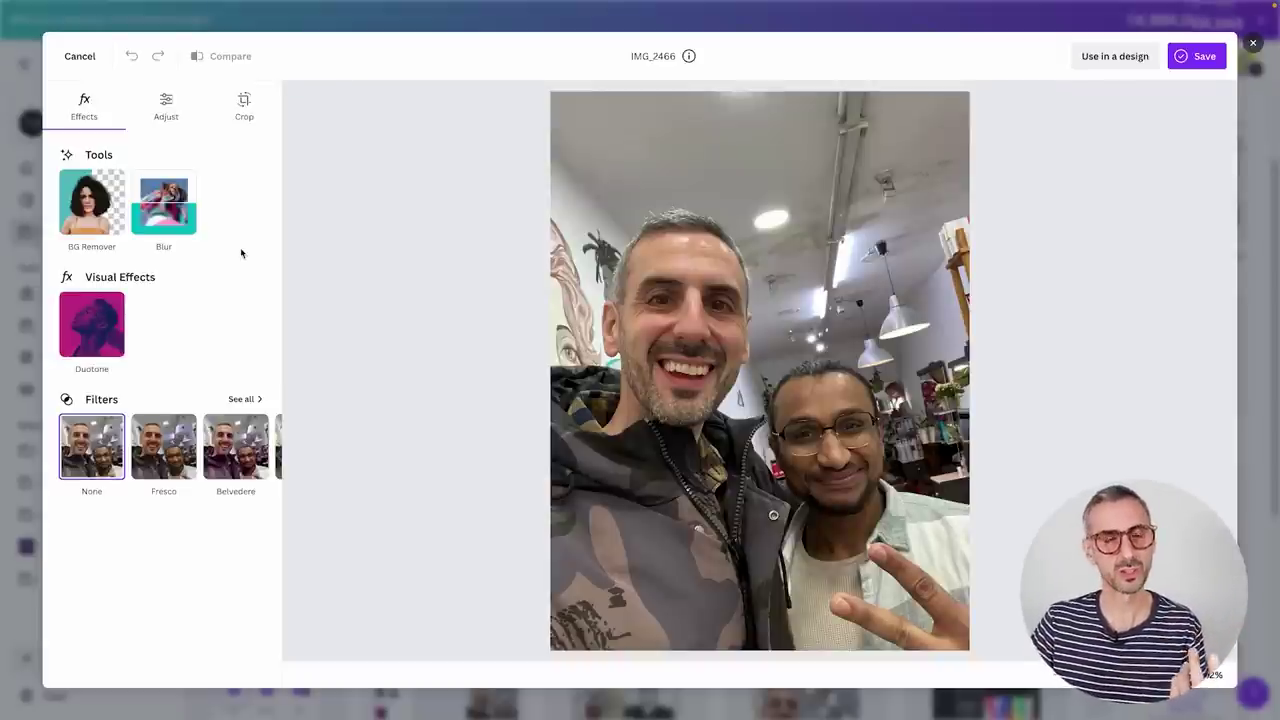
Step: Try the Mystic, Sea Blue and Pop duotone effects on the selfie
left_click(106, 338)
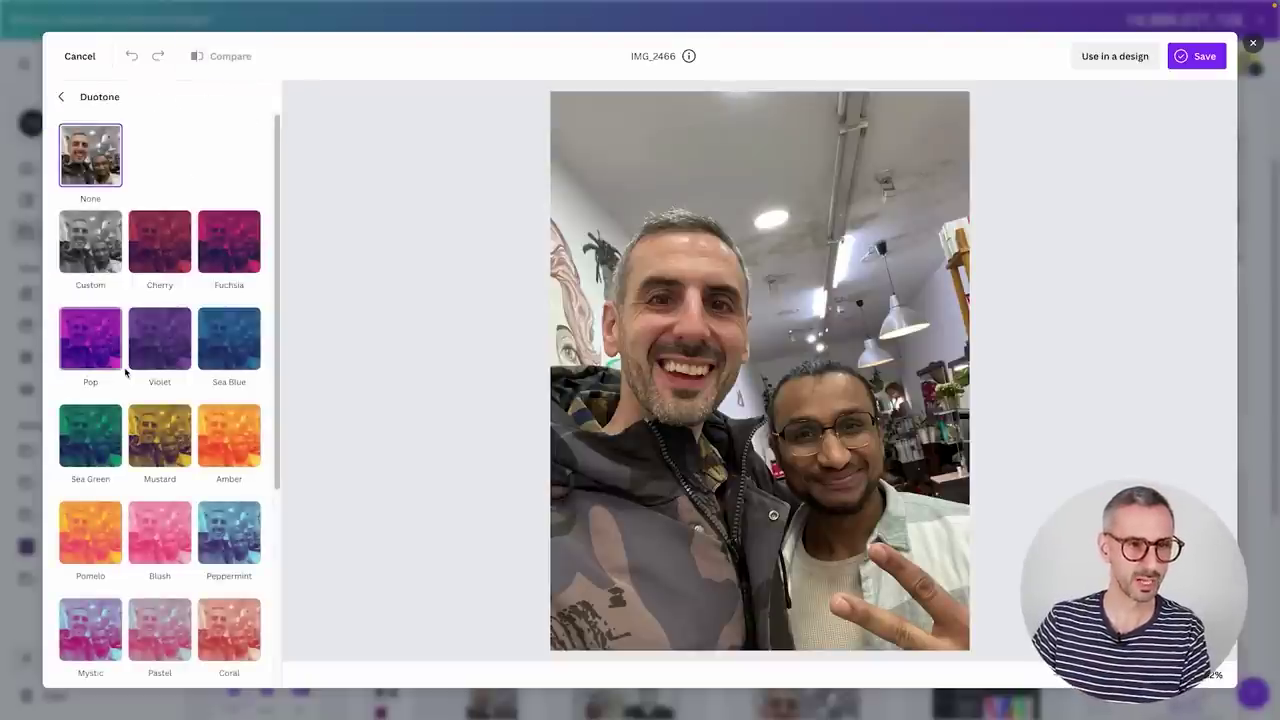
scroll(145, 422, "down", 1)
left_click(90, 573)
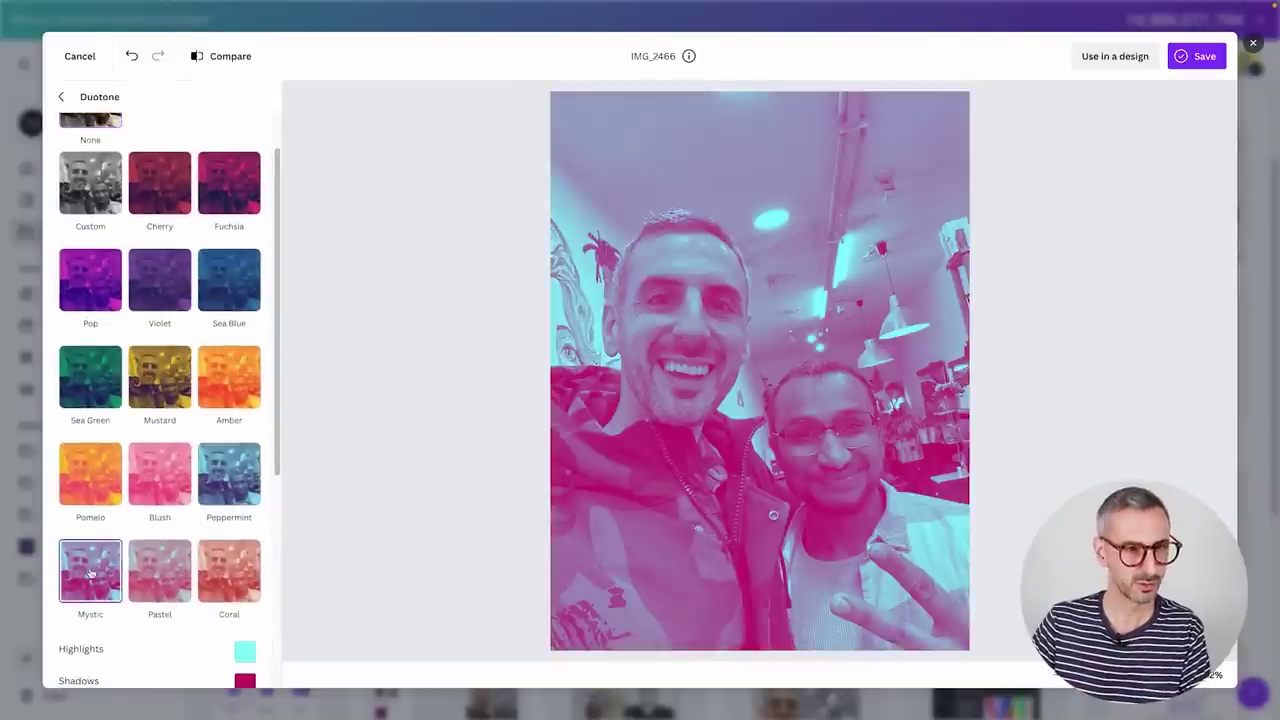
left_click(229, 285)
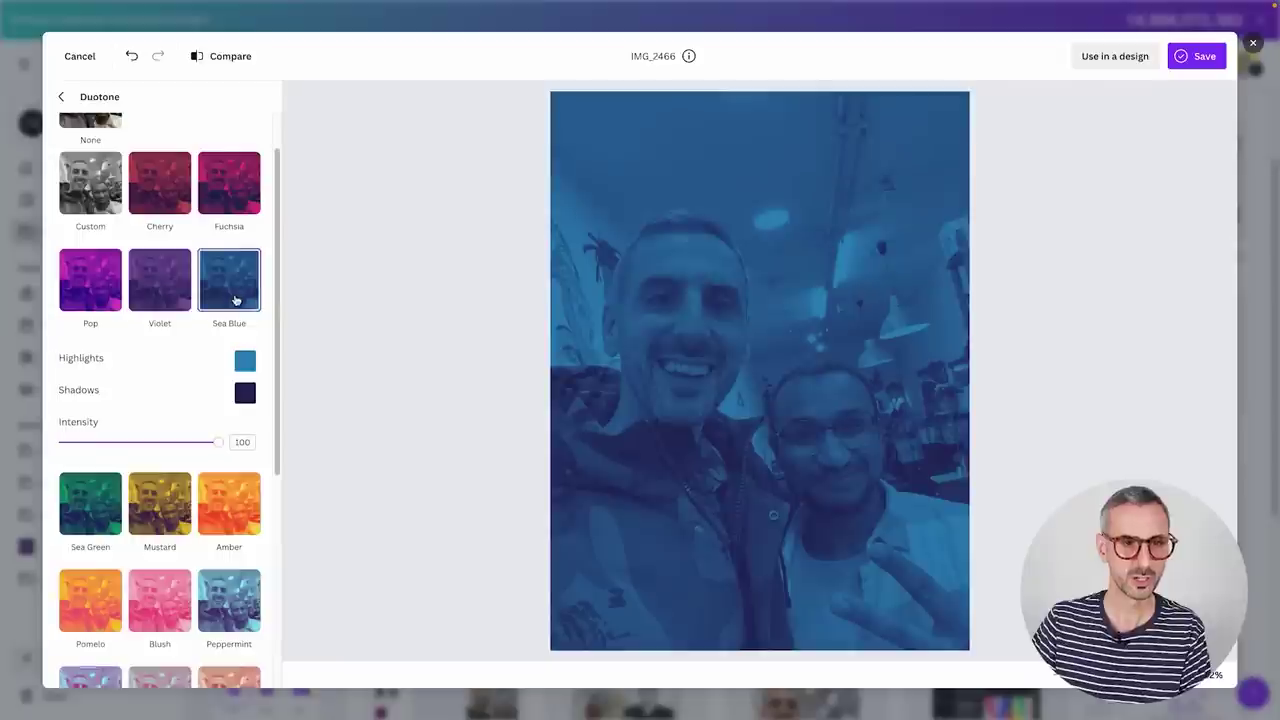
left_click(95, 289)
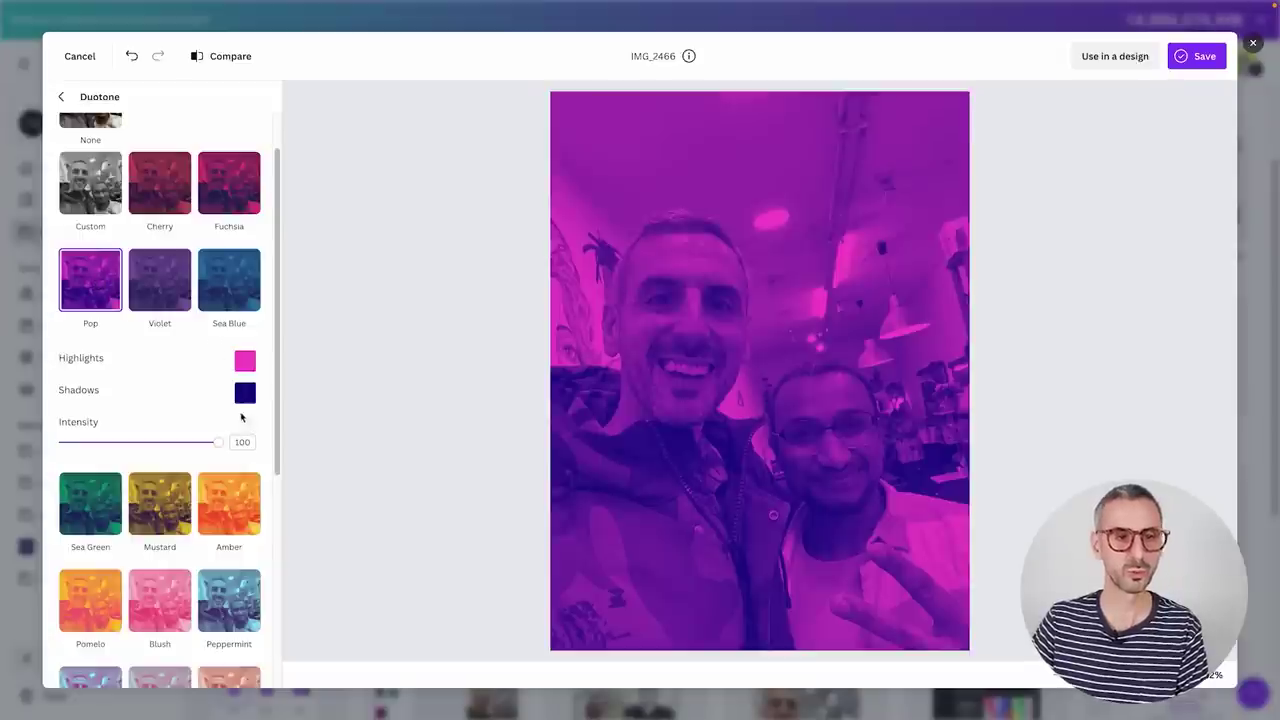
Step: Undo all three duotone effects and return to the effects overview
scroll(245, 366, "up", 1)
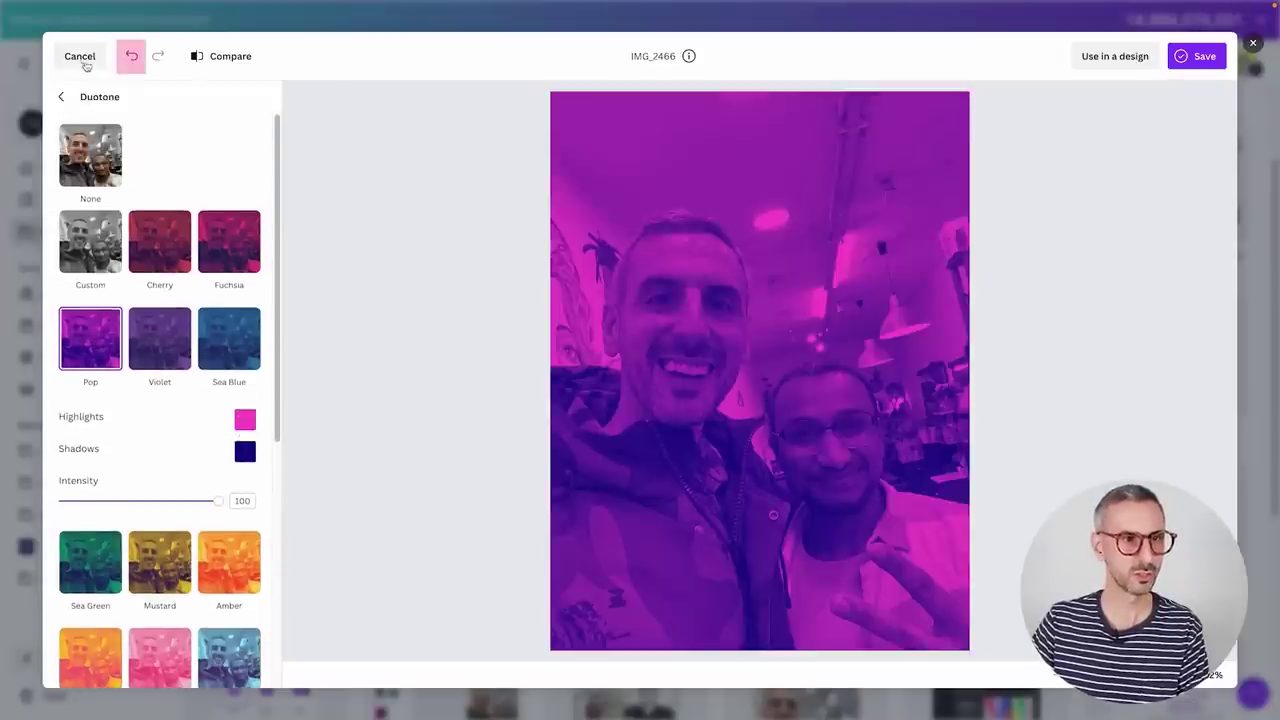
left_click(131, 57)
left_click(131, 57)
left_click(131, 57)
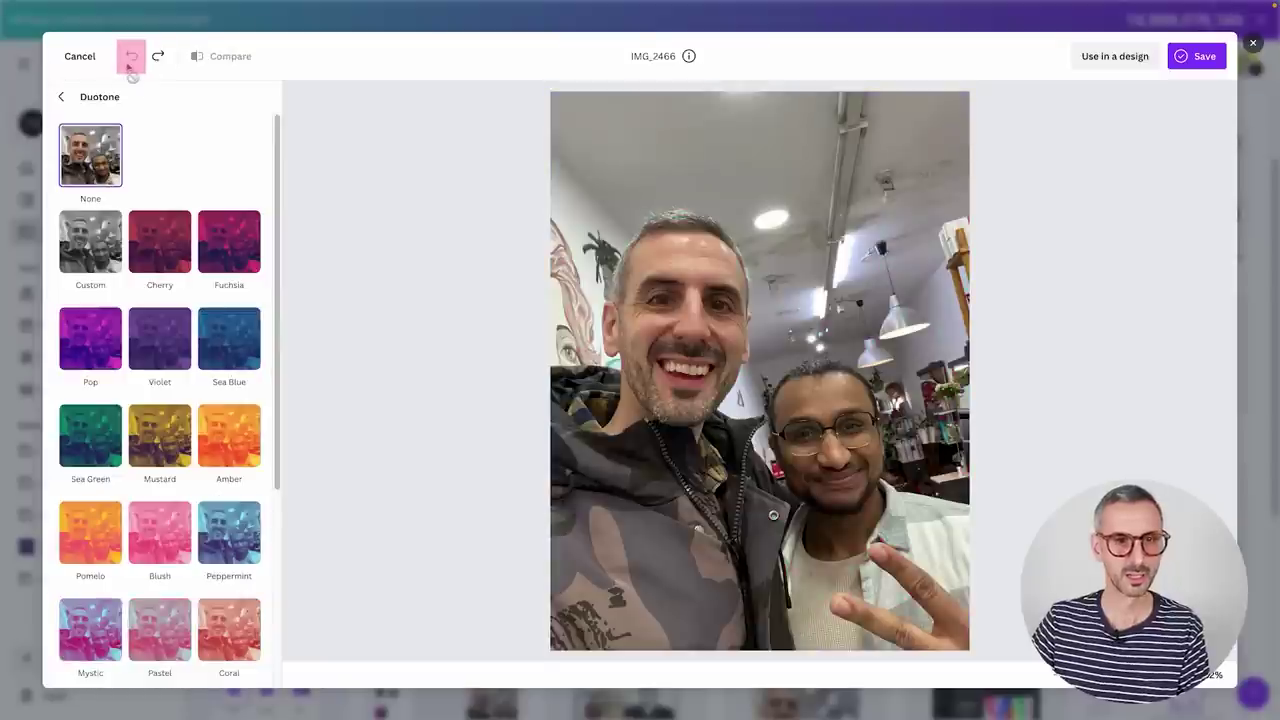
left_click(60, 99)
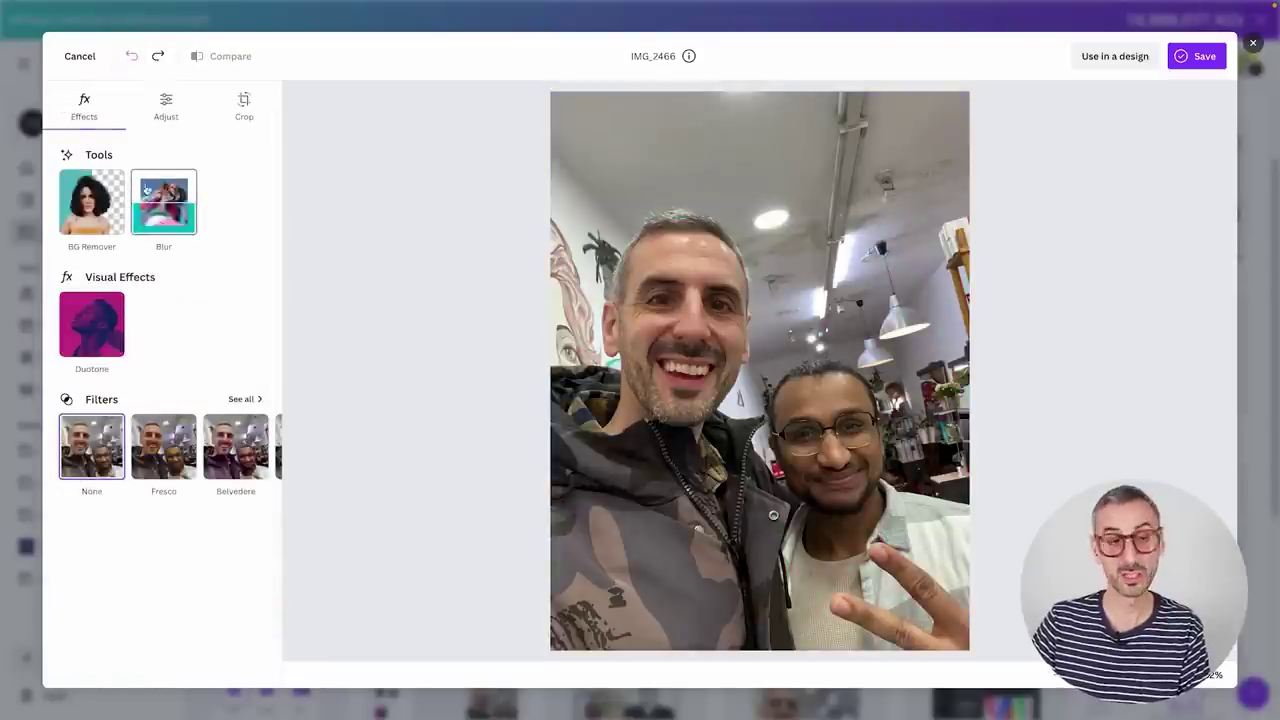
Step: Blur the whole selfie at intensity 100 and compare it with the original
left_click(172, 200)
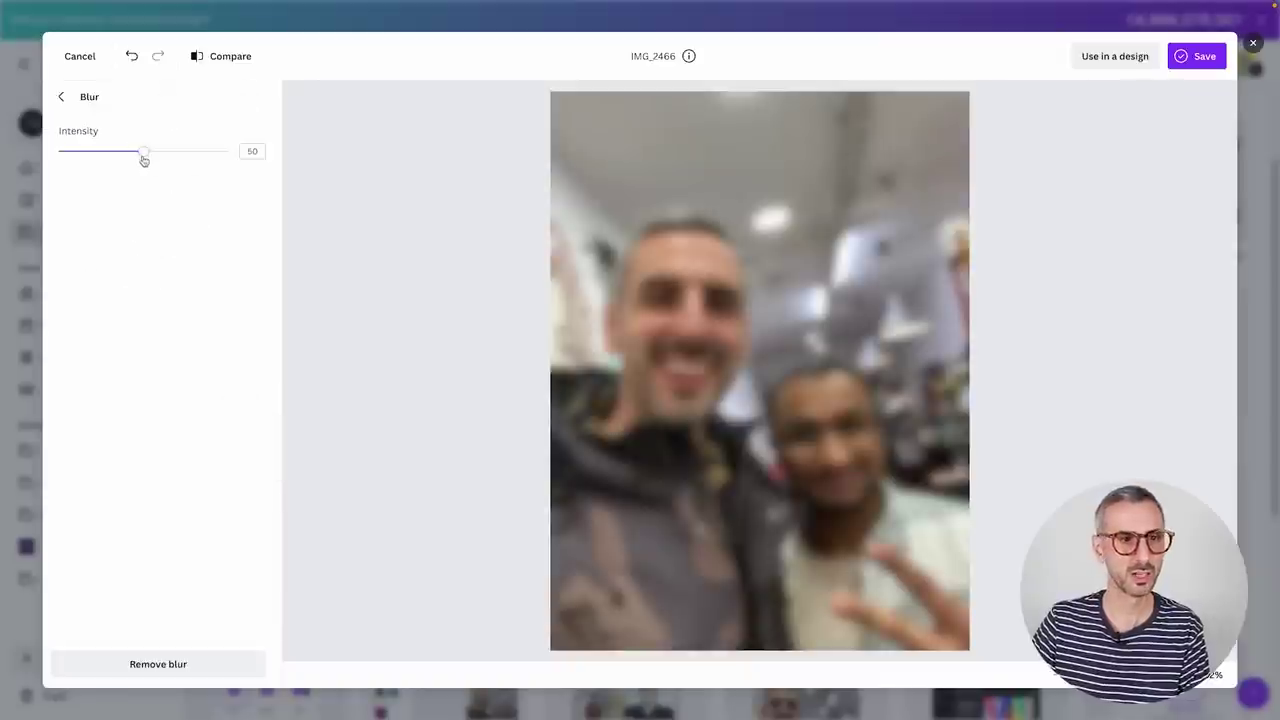
left_click_drag(143, 155, 274, 149)
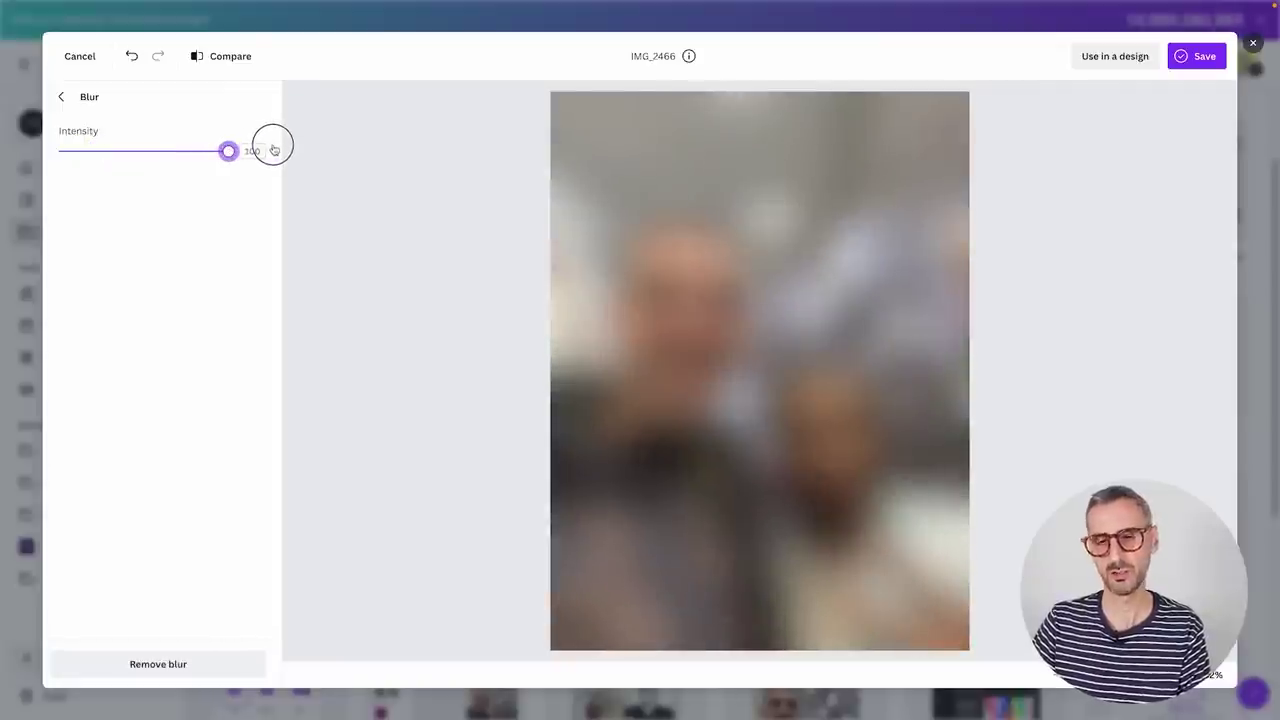
left_click(229, 57)
left_click(230, 70)
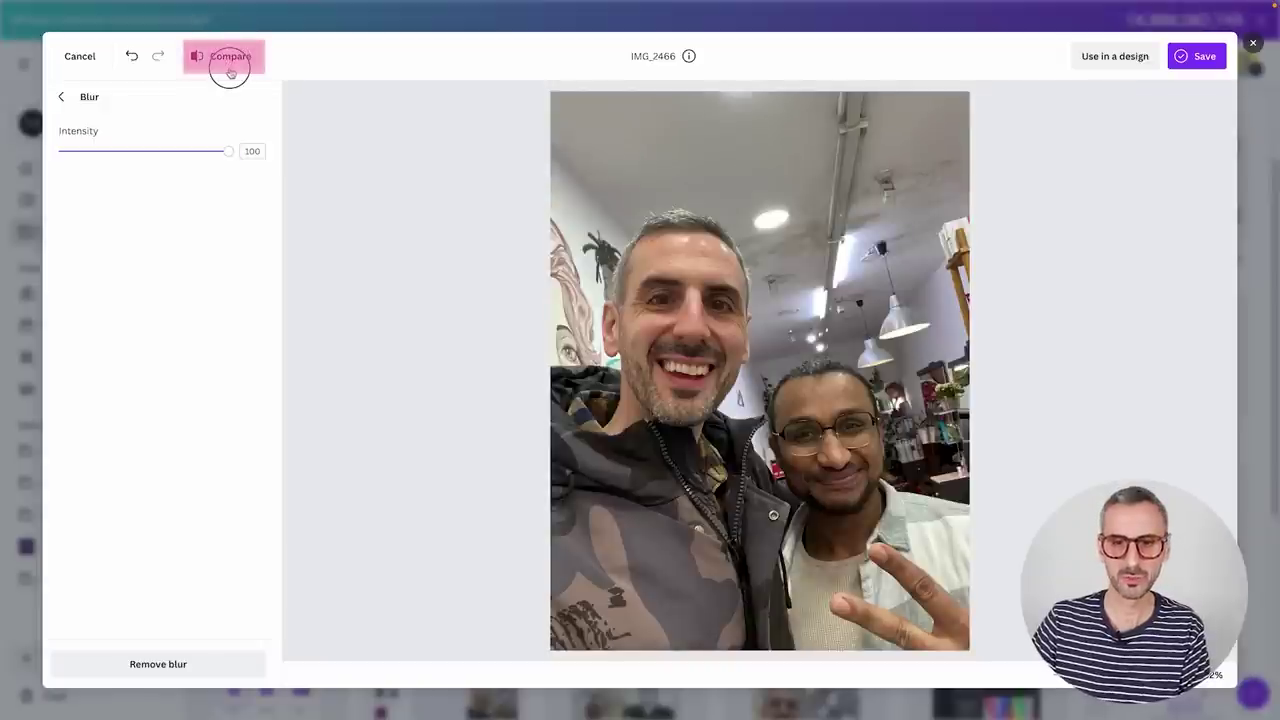
left_click(230, 70)
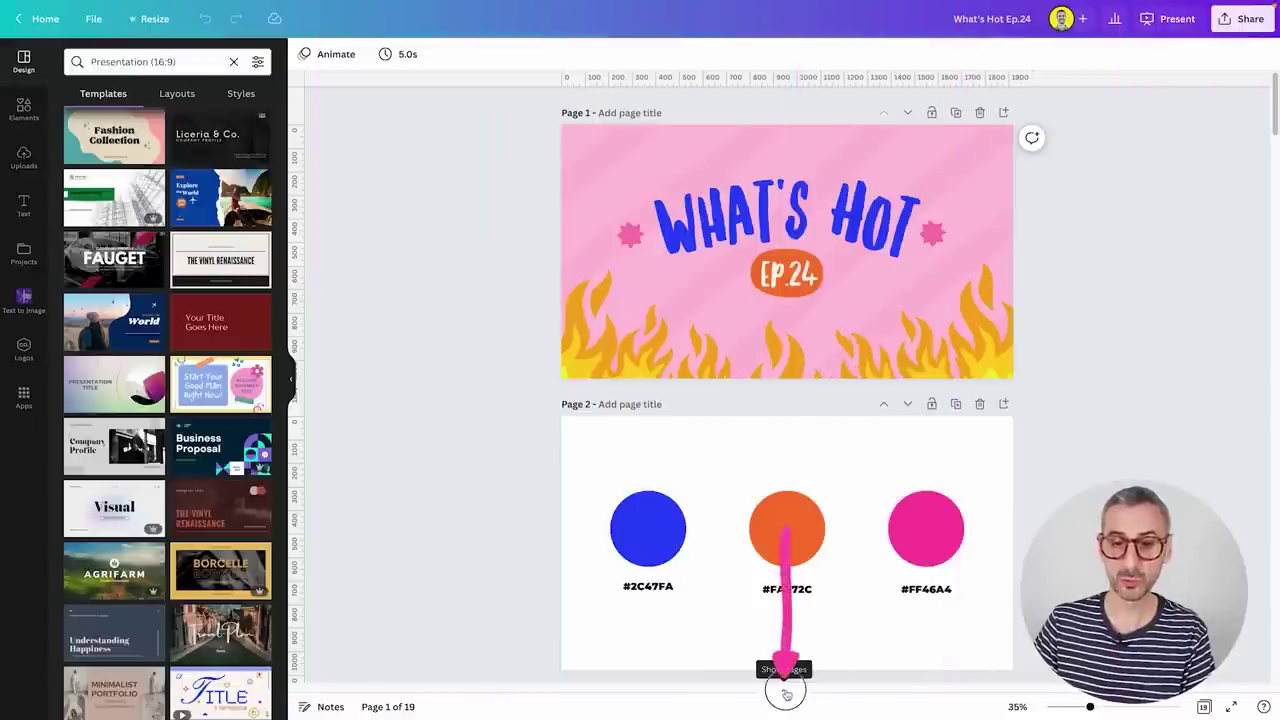
Step: In the What's Hot Ep.24 presentation, add a left-directed Flow transition between pages 1 and 2 and adjust its duration
left_click(786, 693)
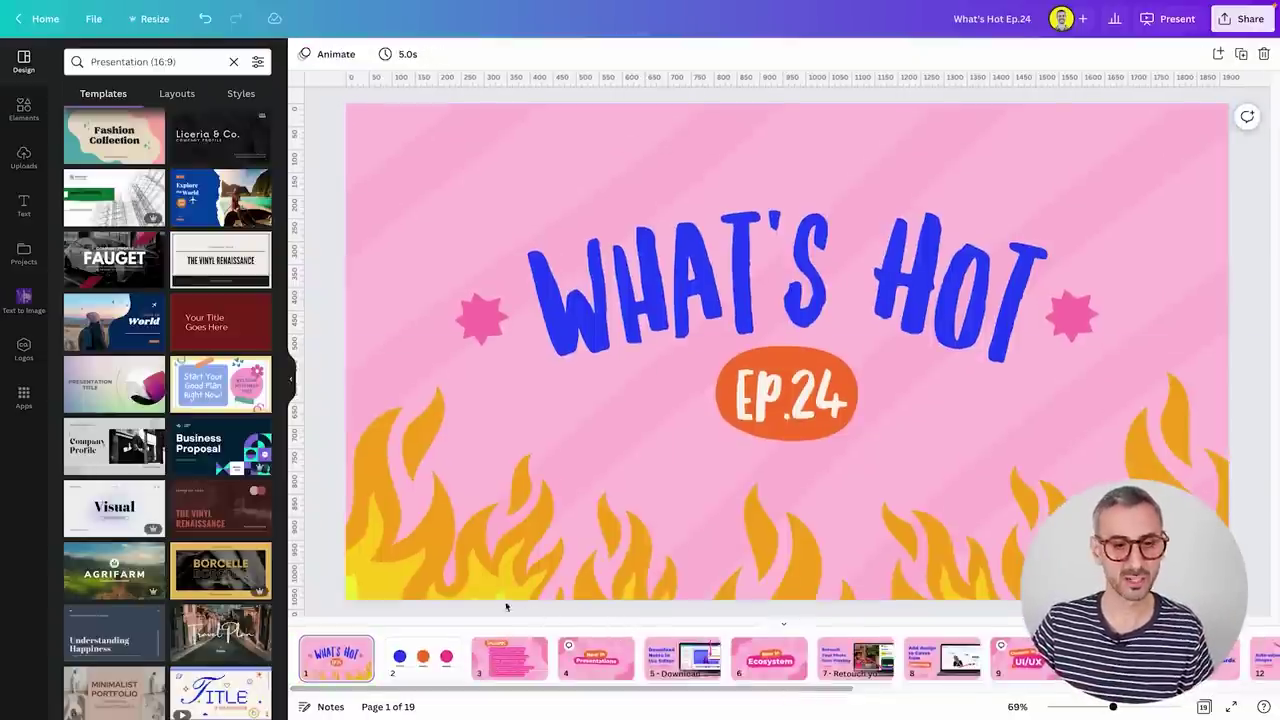
mouse_move(380, 670)
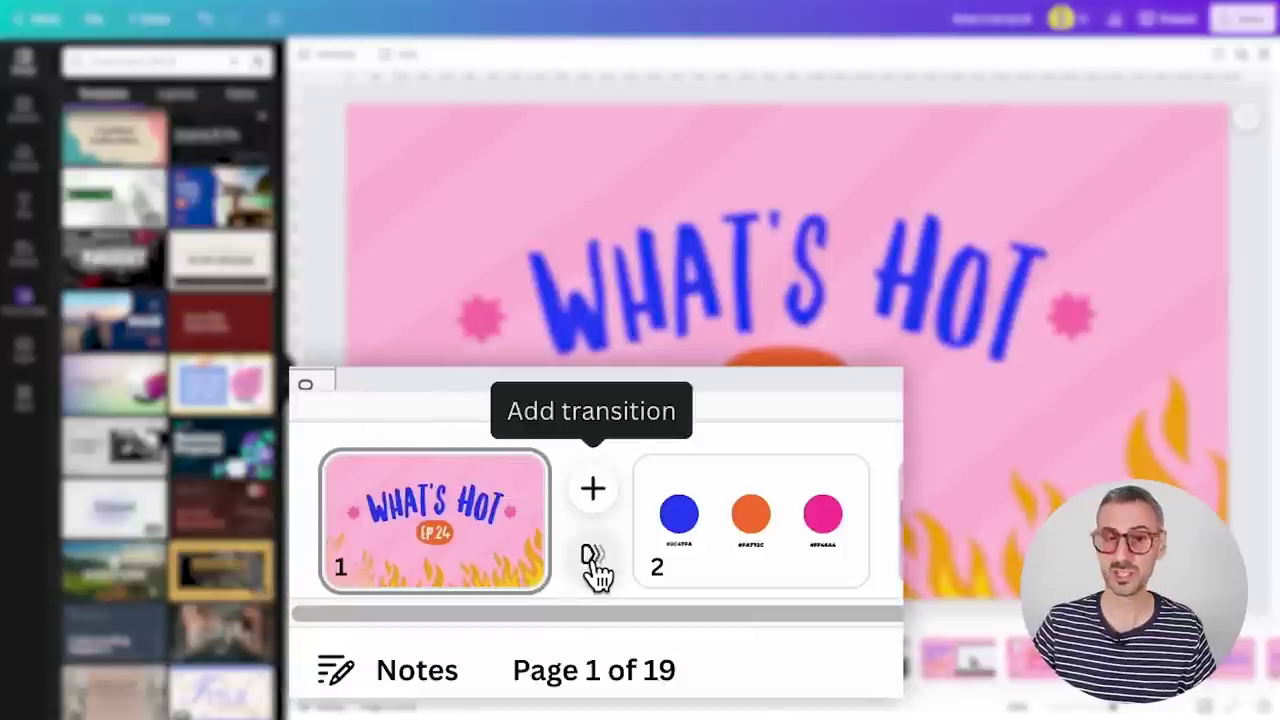
left_click(383, 668)
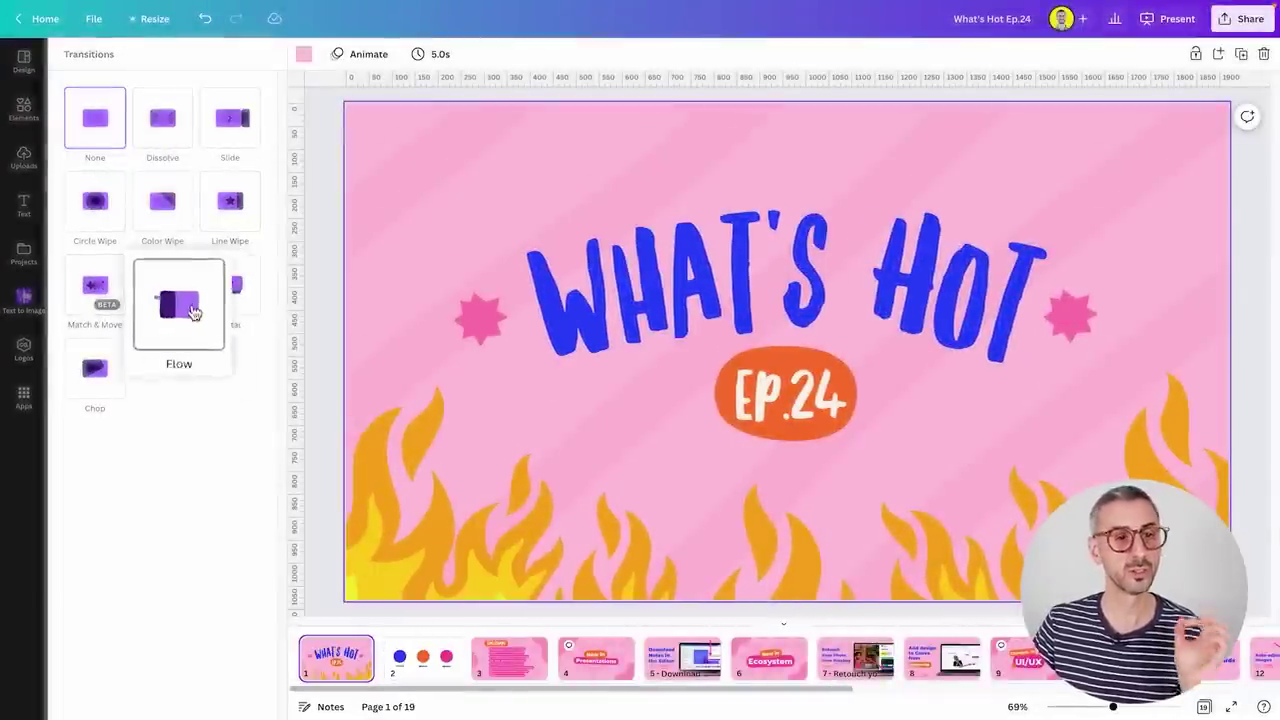
mouse_move(170, 296)
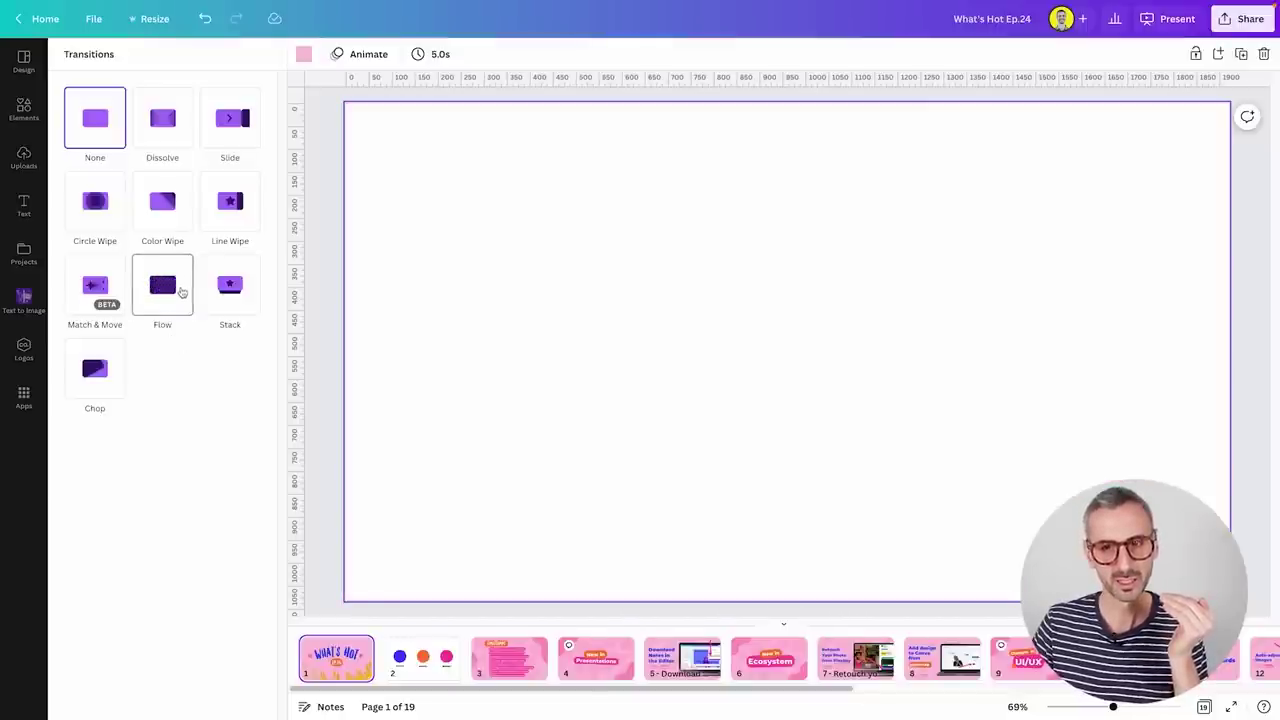
left_click(179, 290)
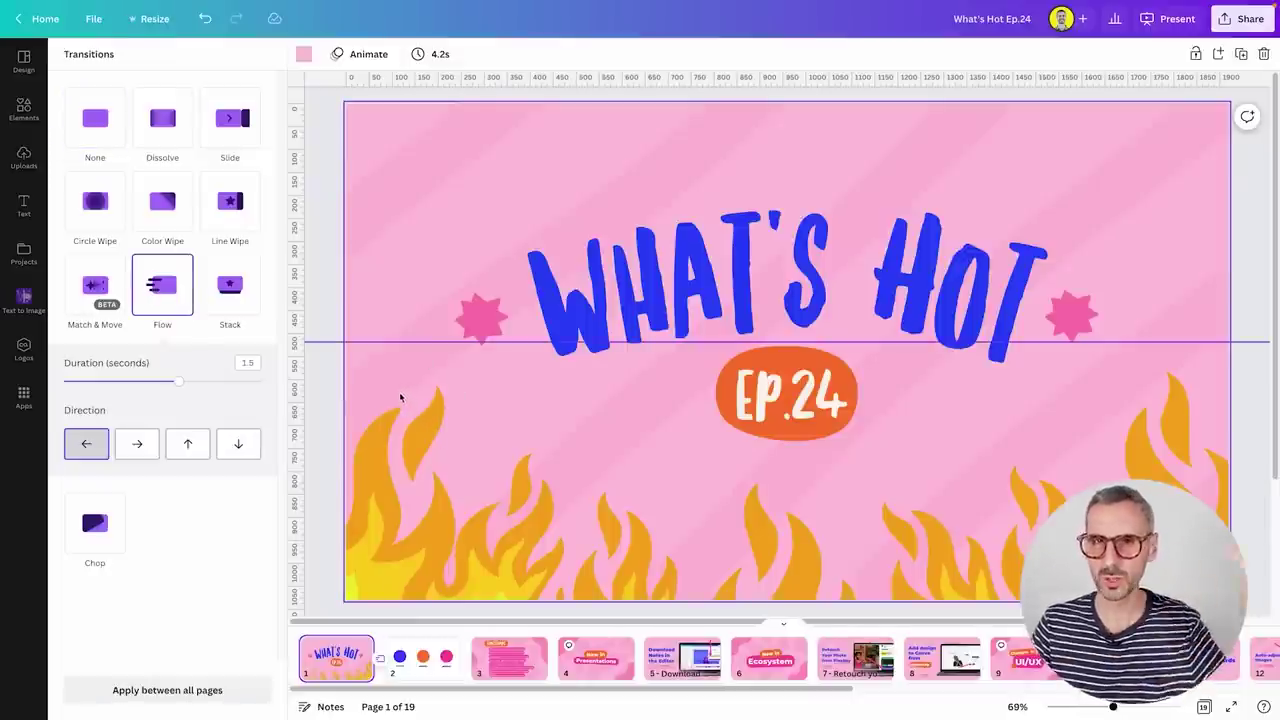
left_click(100, 456)
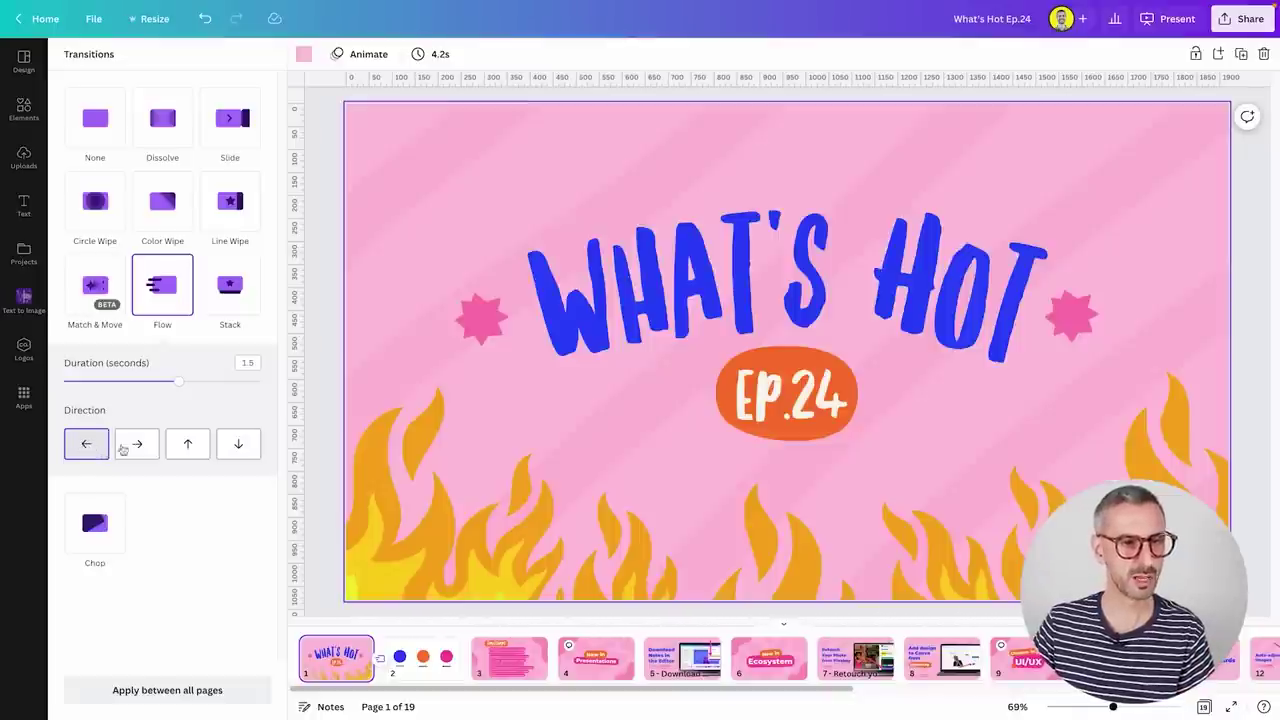
mouse_move(237, 451)
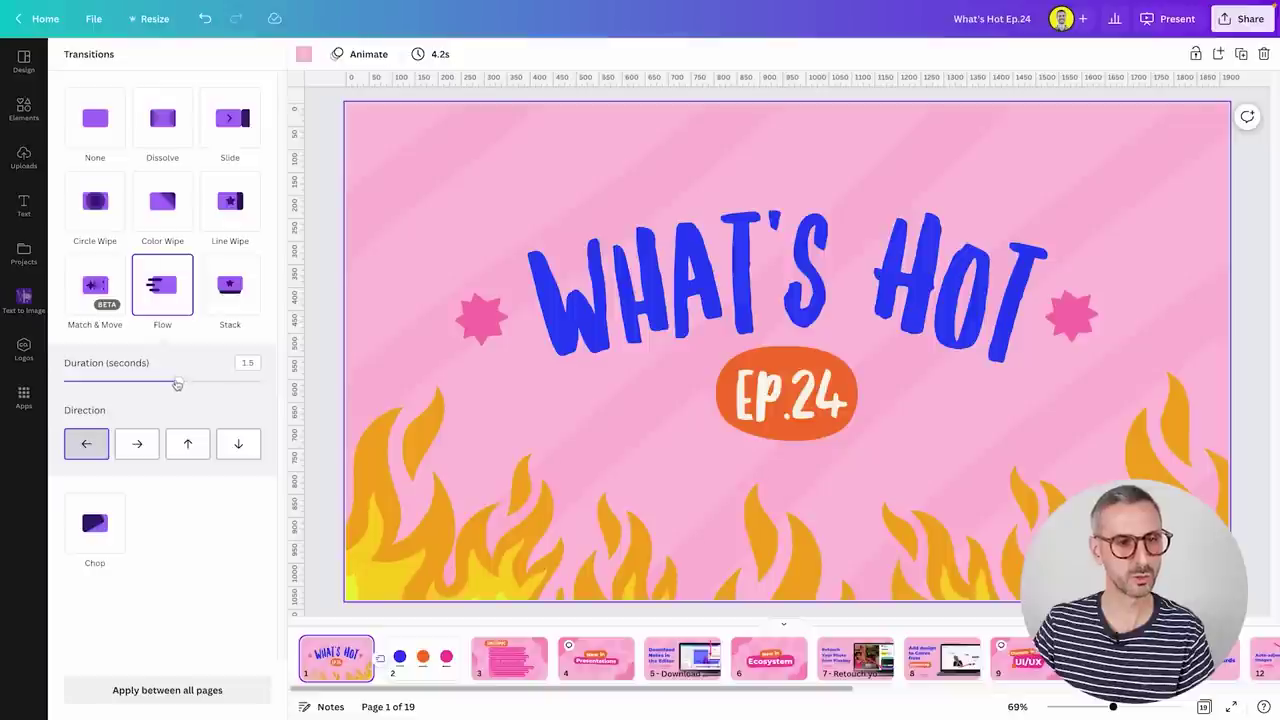
mouse_move(169, 381)
left_mouse_down()
mouse_move(103, 381)
mouse_move(223, 381)
mouse_move(169, 390)
left_mouse_up()
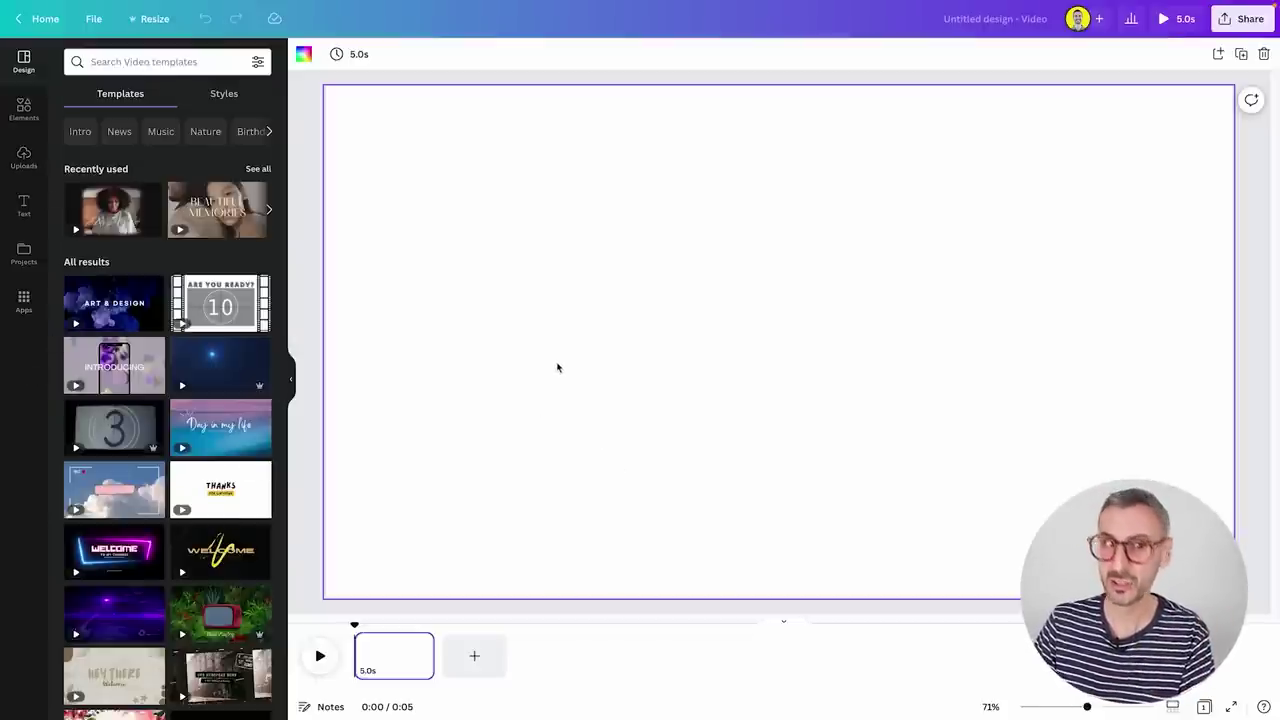
Step: In the blank video design, search the Videos app for "4K" and open the options of the 10-second clip of a person
left_click(28, 300)
scroll(175, 600, "down", 1)
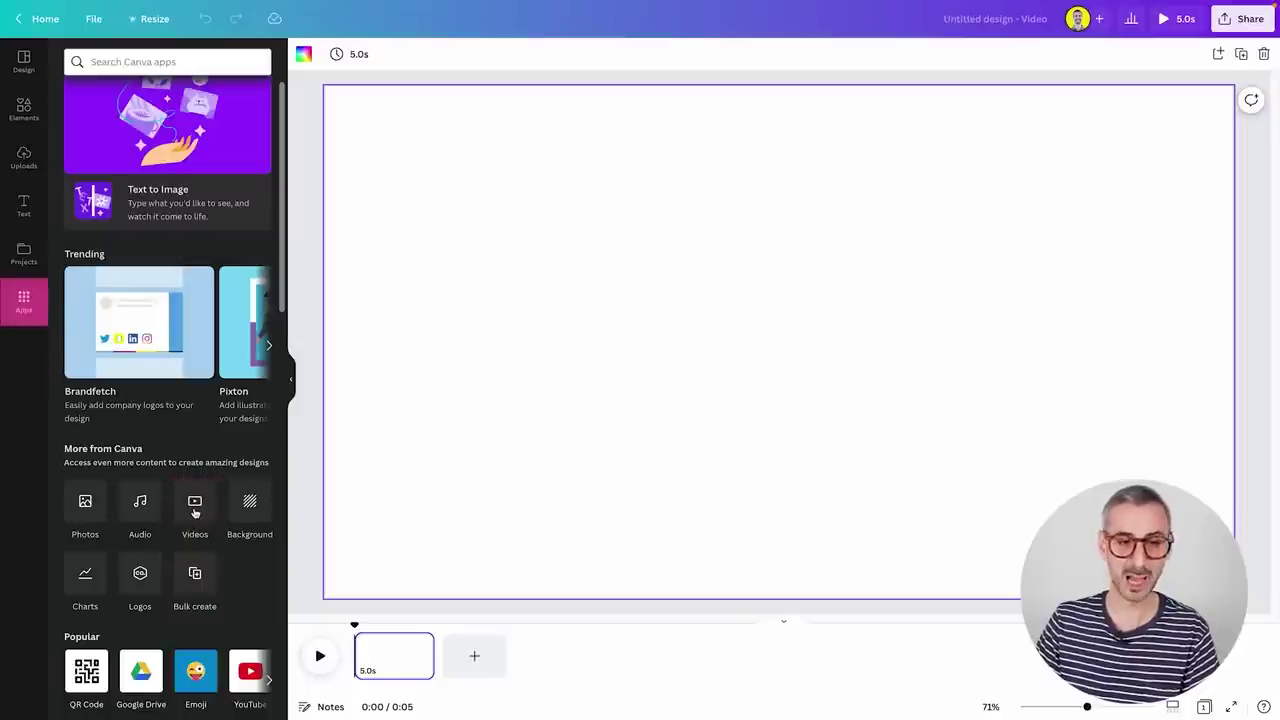
left_click(194, 509)
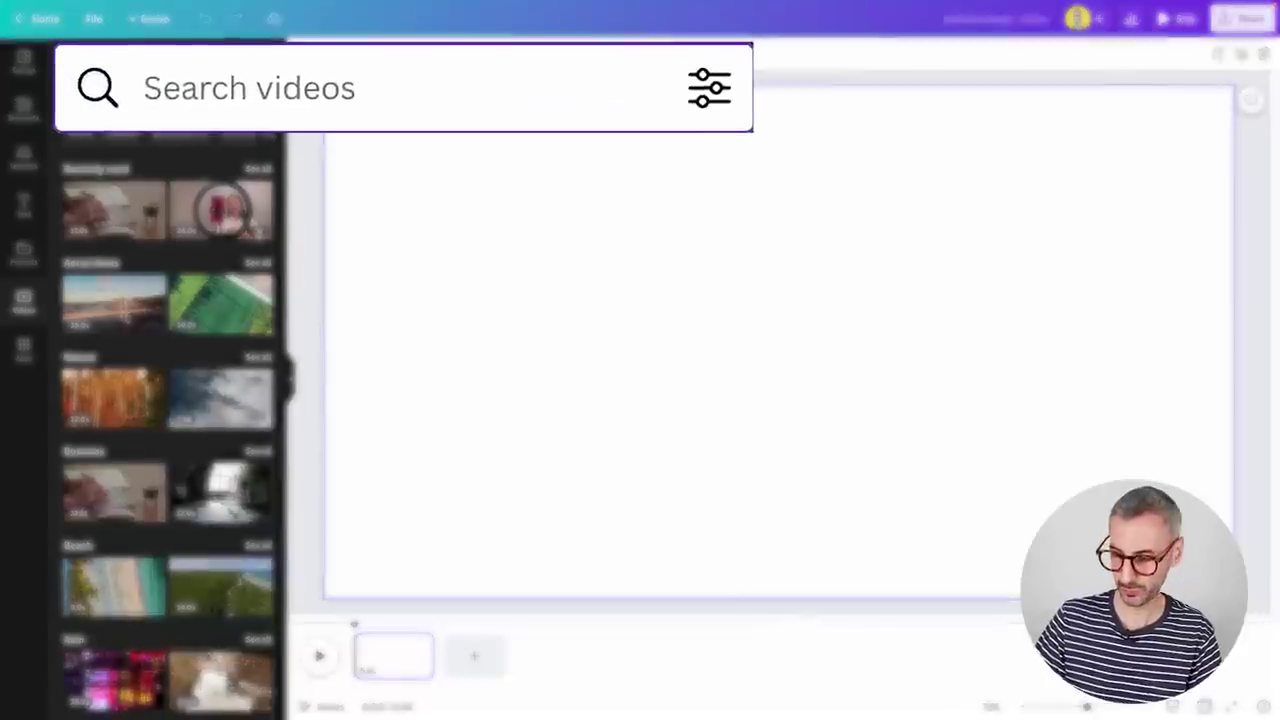
type("4K")
key("Return")
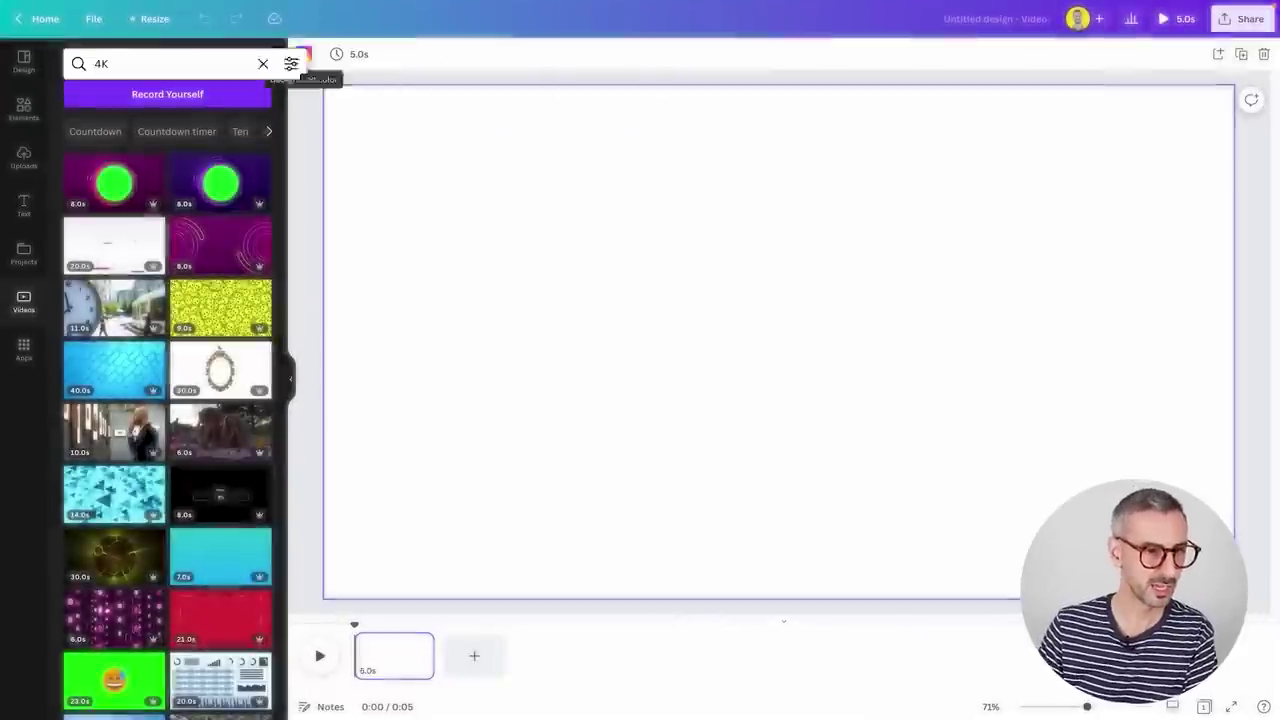
left_click(153, 418)
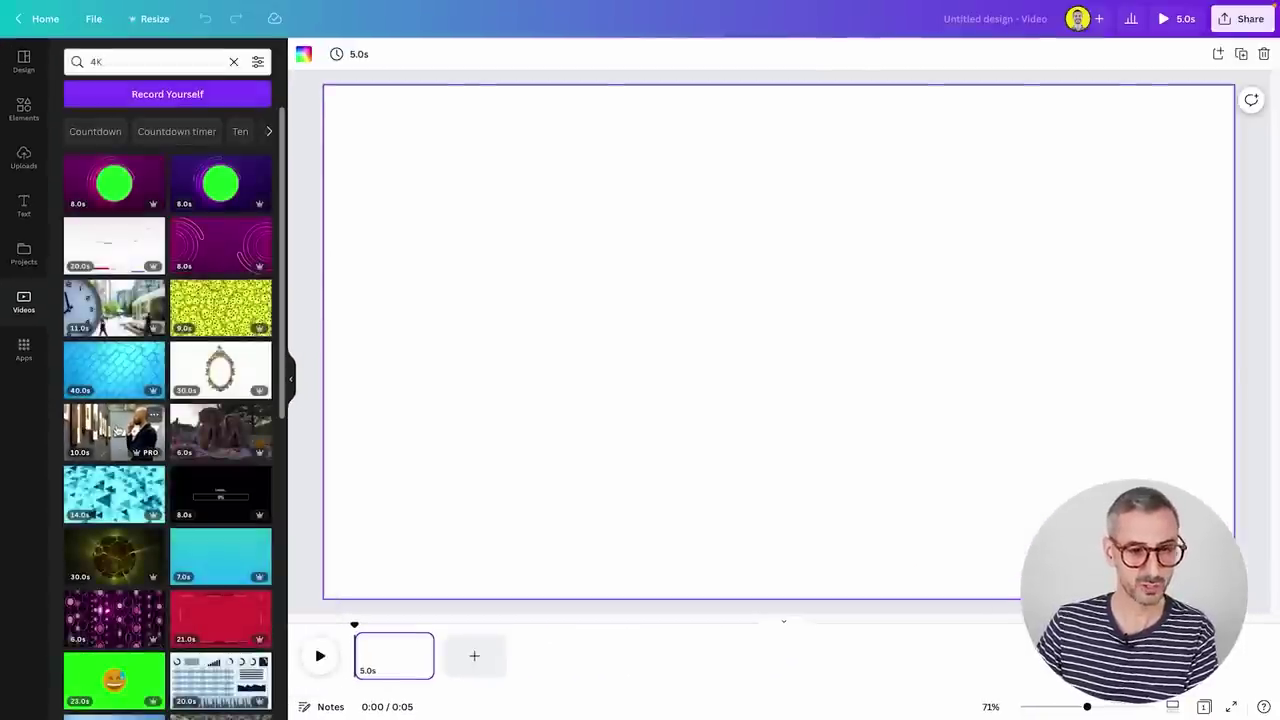
Step: Add the 10-second clip of the man in the gallery to the blank page and set it as the background
left_click(117, 430)
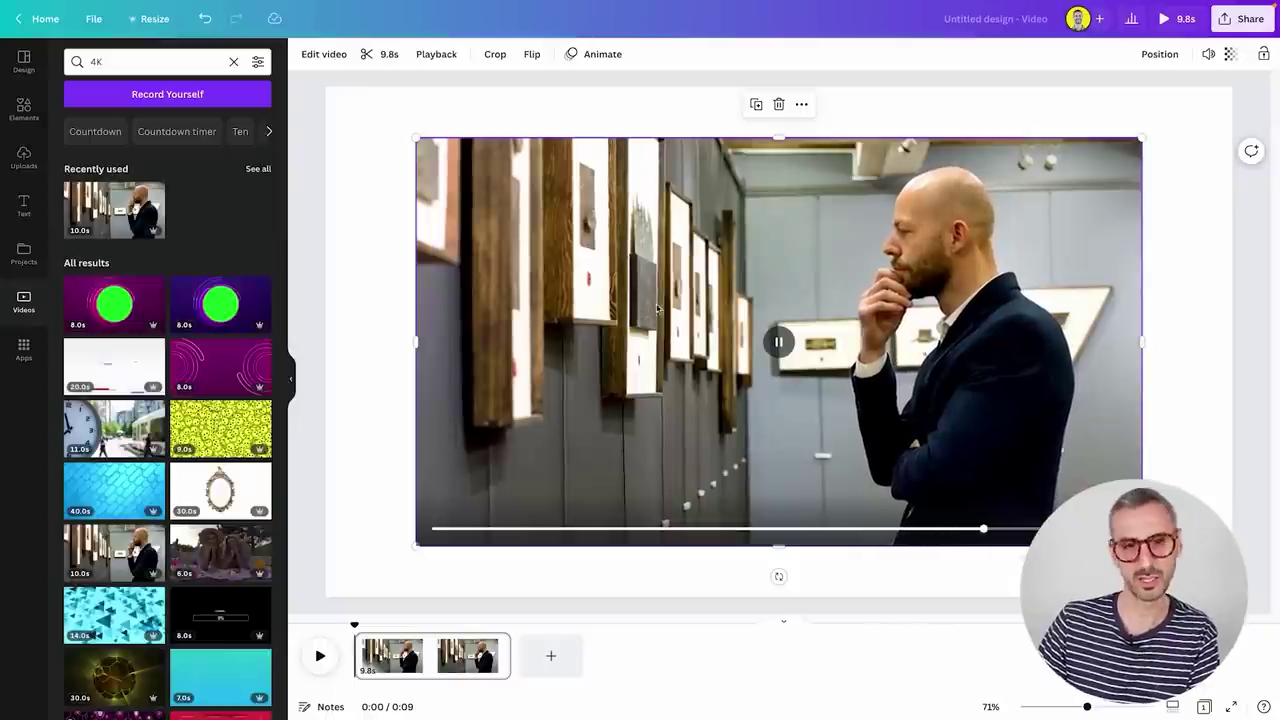
left_click(1015, 108)
left_click(996, 190)
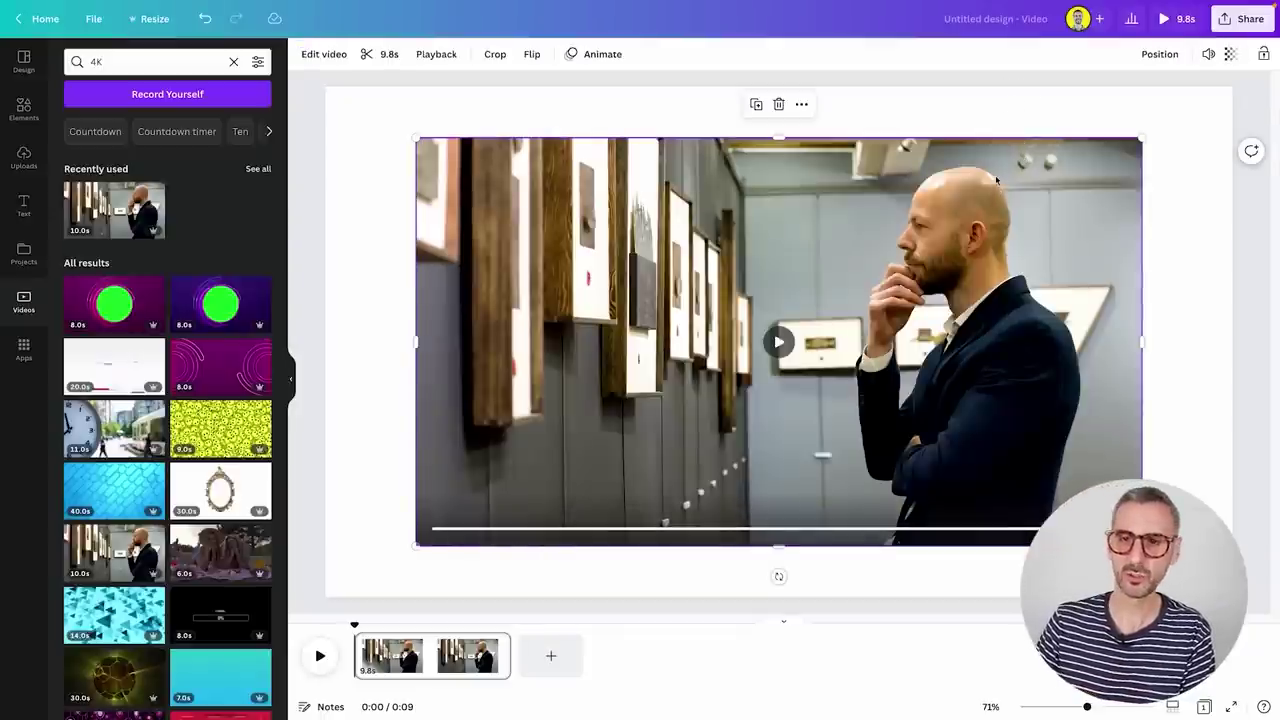
right_click(997, 166)
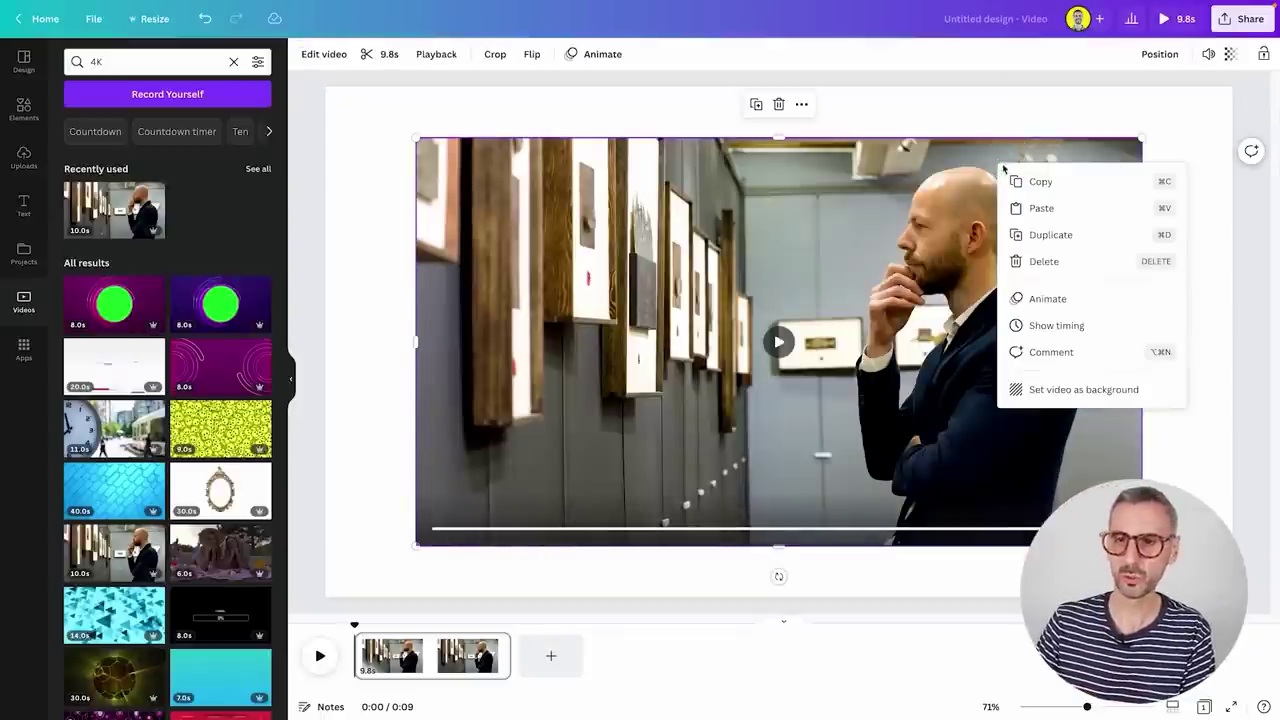
left_click(1063, 390)
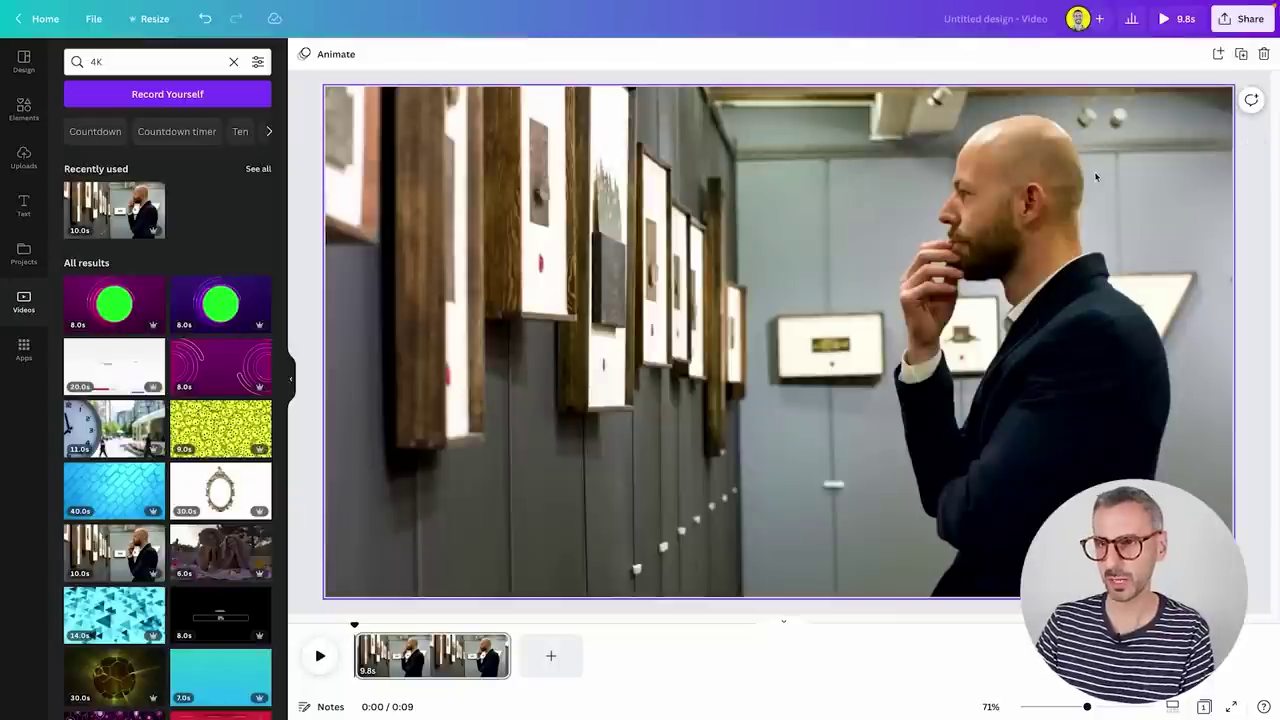
Step: In the design's MP4 download settings, switch the quality between 4K (UHD) and 1080p (HD), finishing on 4K (UHD)
scroll(1147, 352, "down", 3)
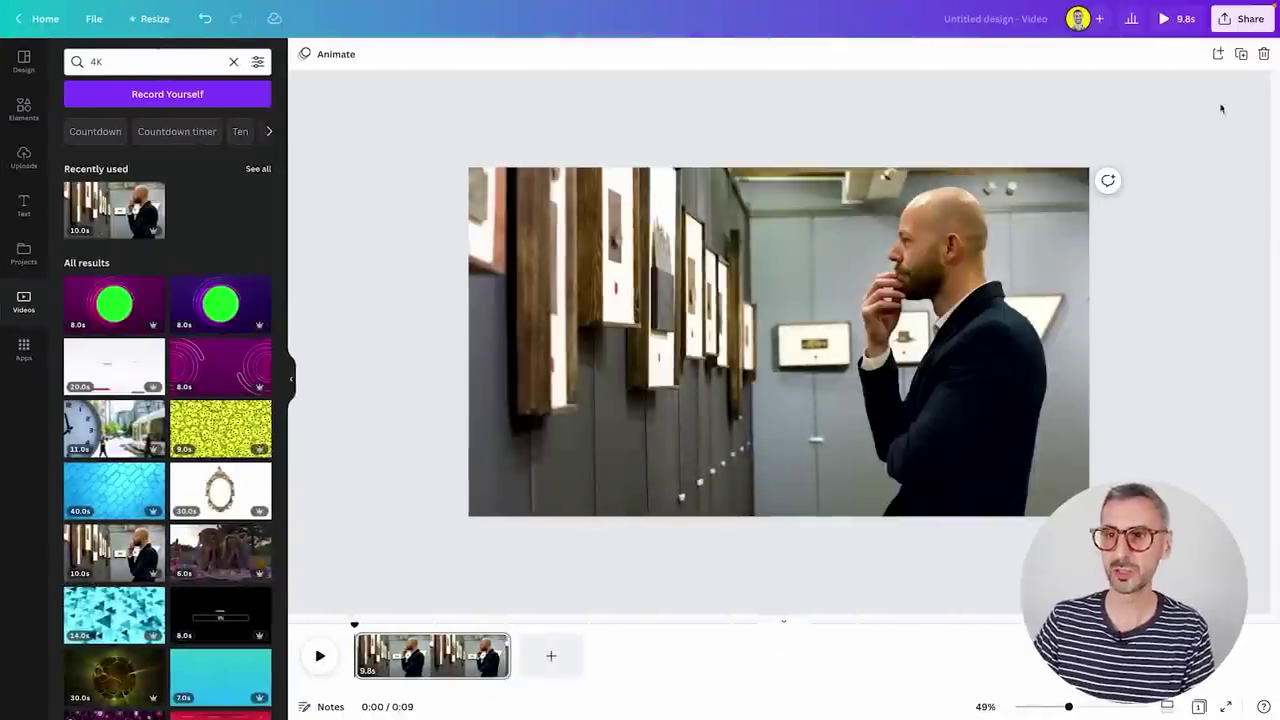
left_click(1236, 20)
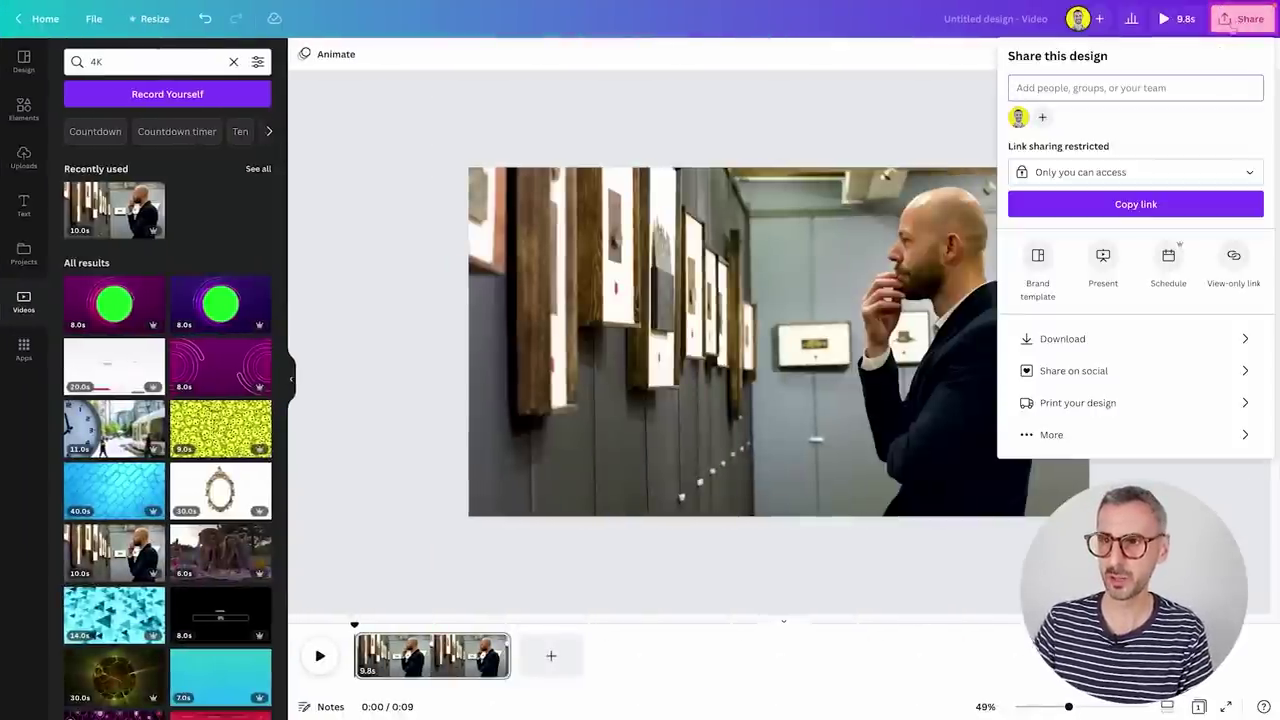
left_click(1080, 339)
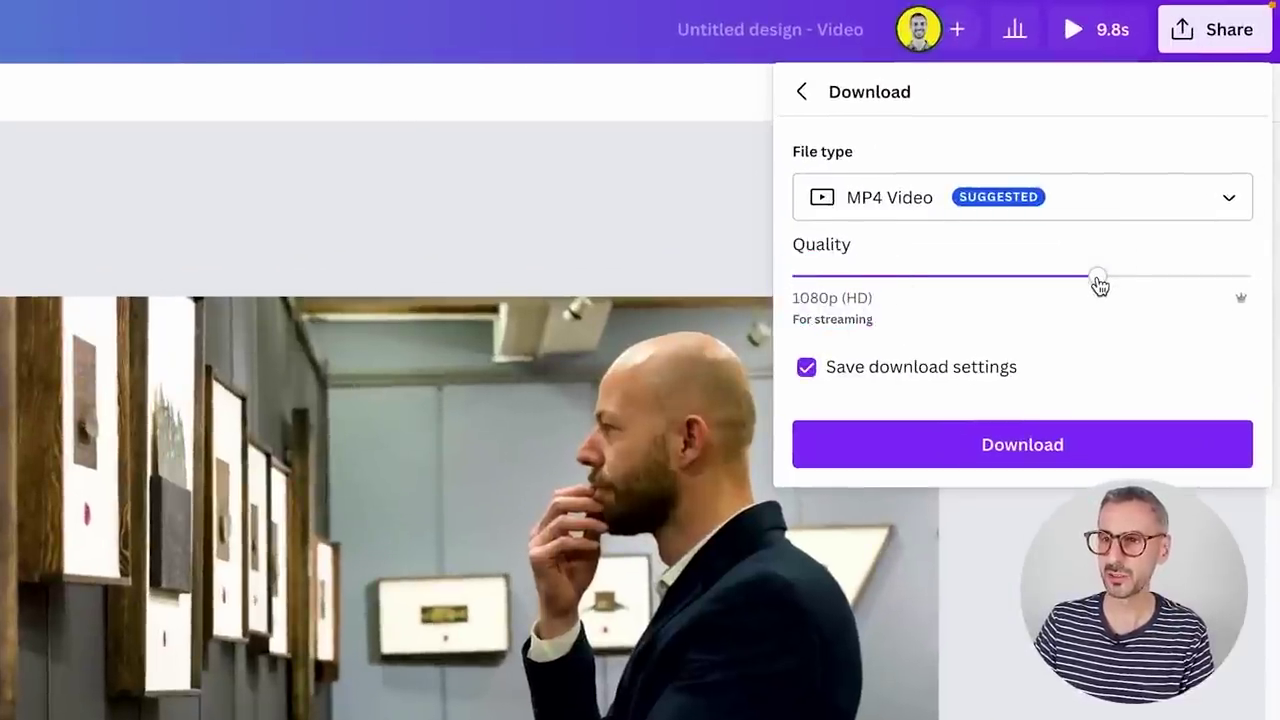
left_click_drag(1100, 283, 1254, 276)
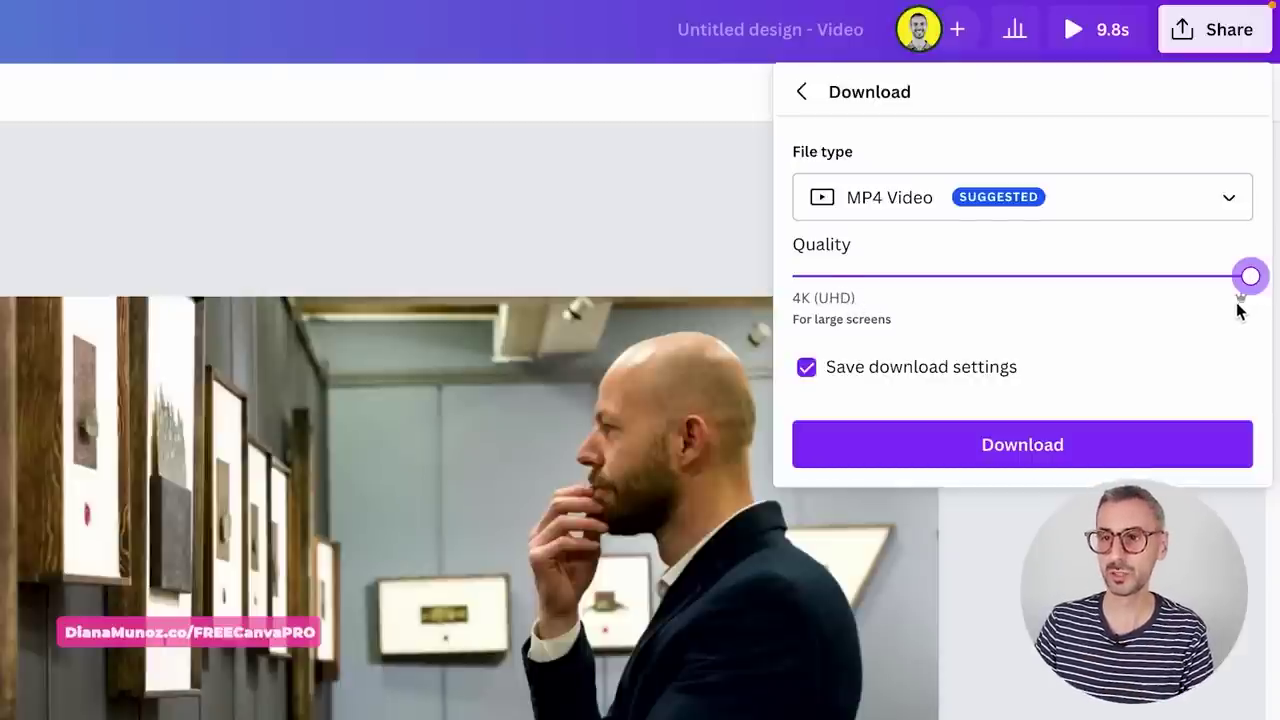
left_click_drag(1250, 280, 1163, 286)
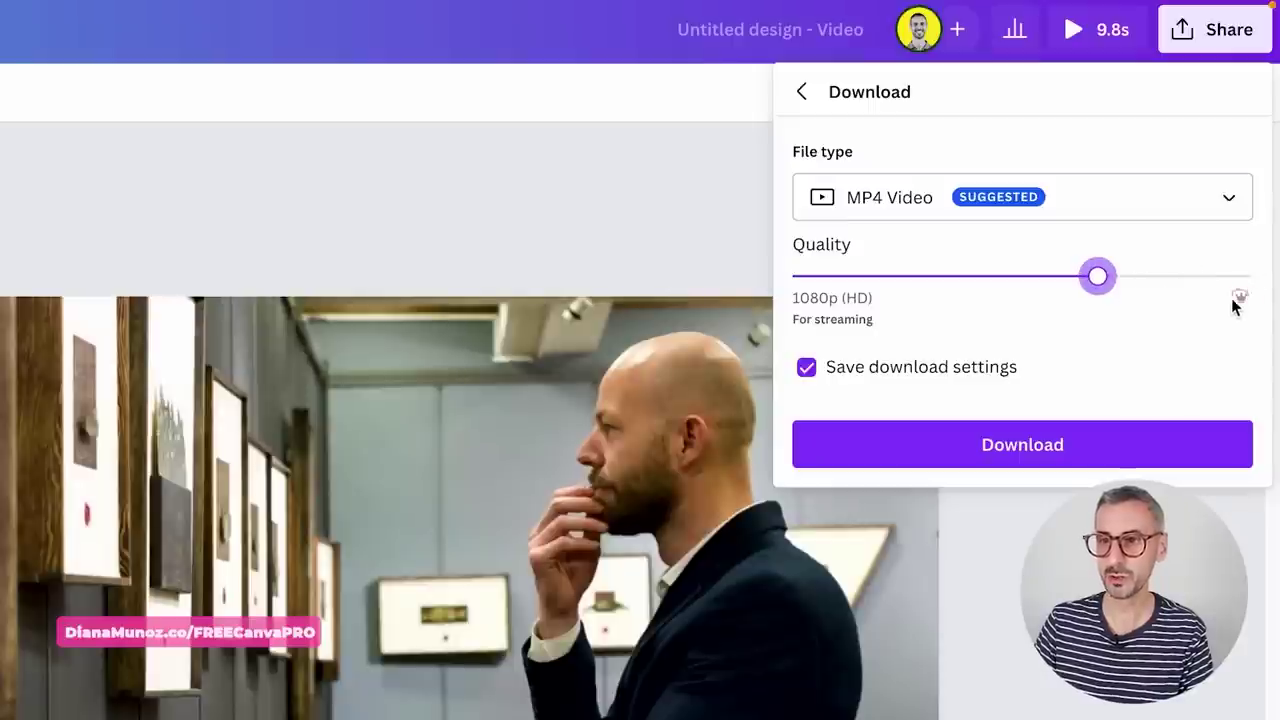
left_click_drag(1098, 275, 1250, 275)
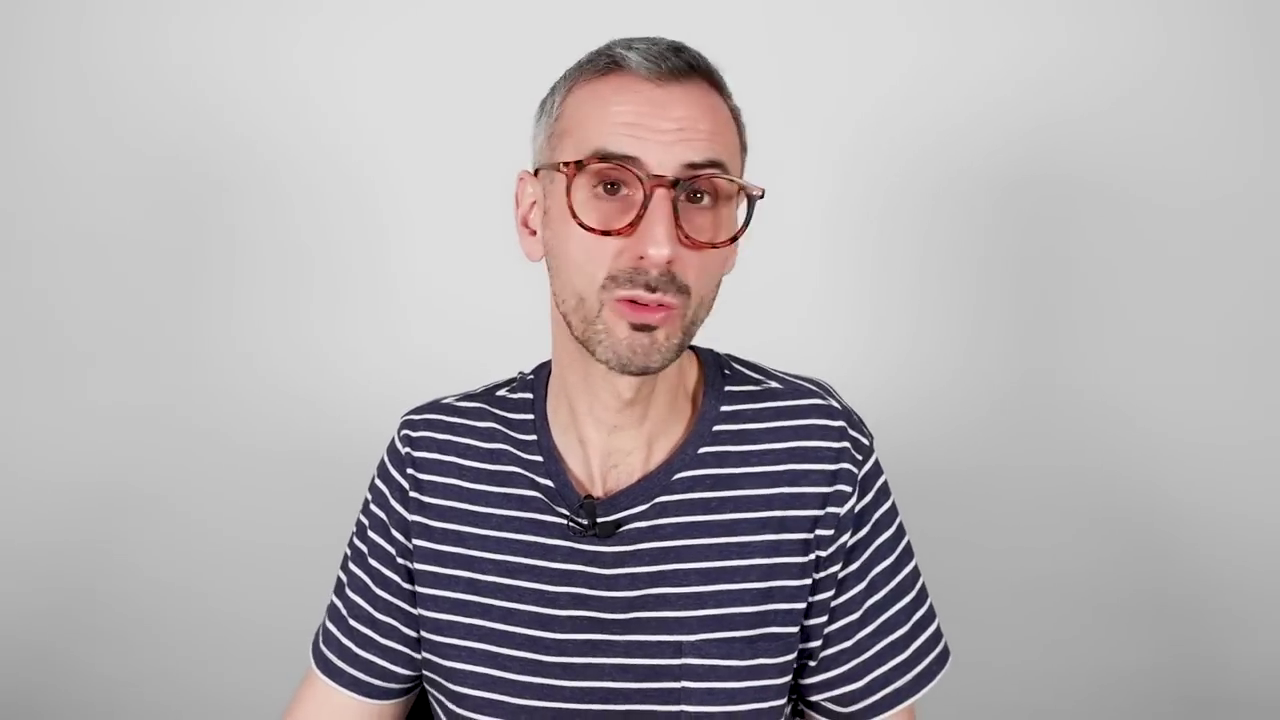